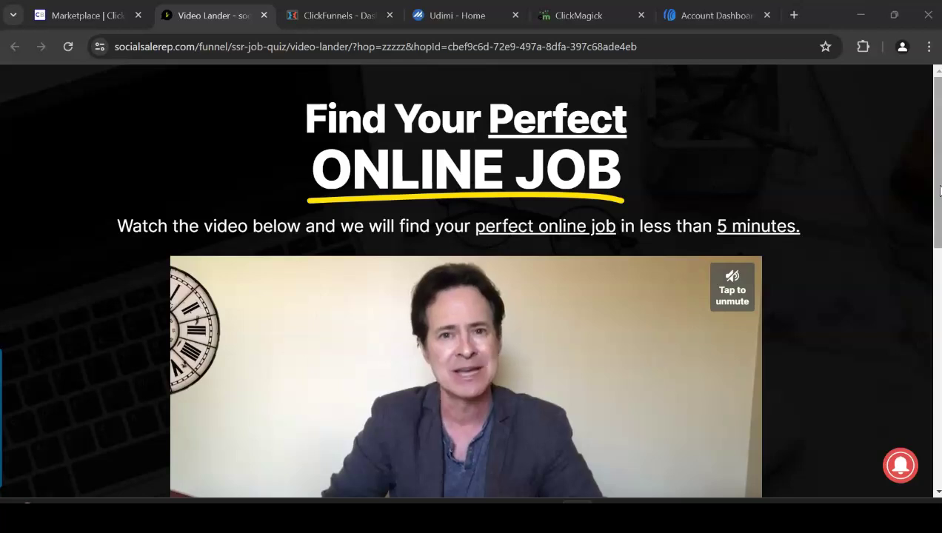
# Review the Social Sales Rep video landing page down to its short quiz on desired earnings.
pyautogui.moveTo(938, 190); pyautogui.dragTo(939, 313)
pyautogui.scroll(-2, 466, 281)
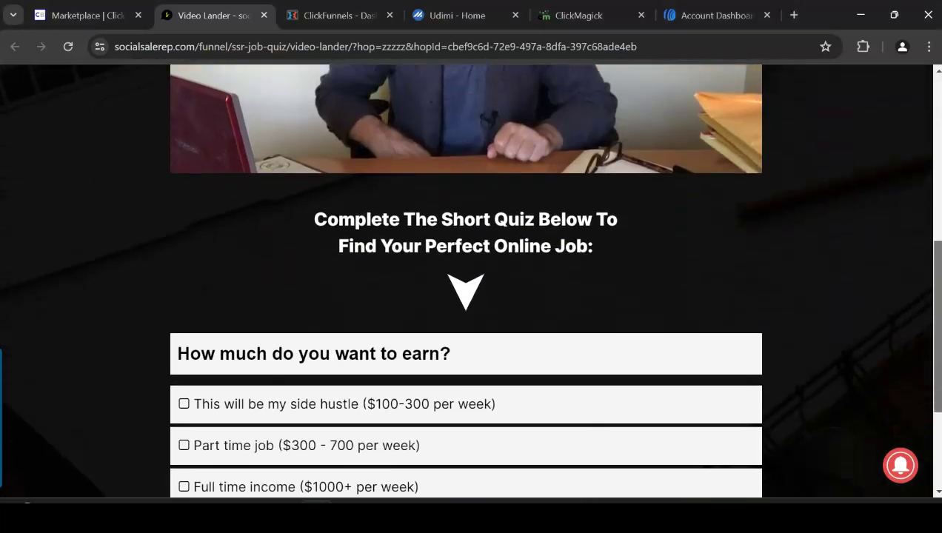
pyautogui.scroll(-1, 466, 281)
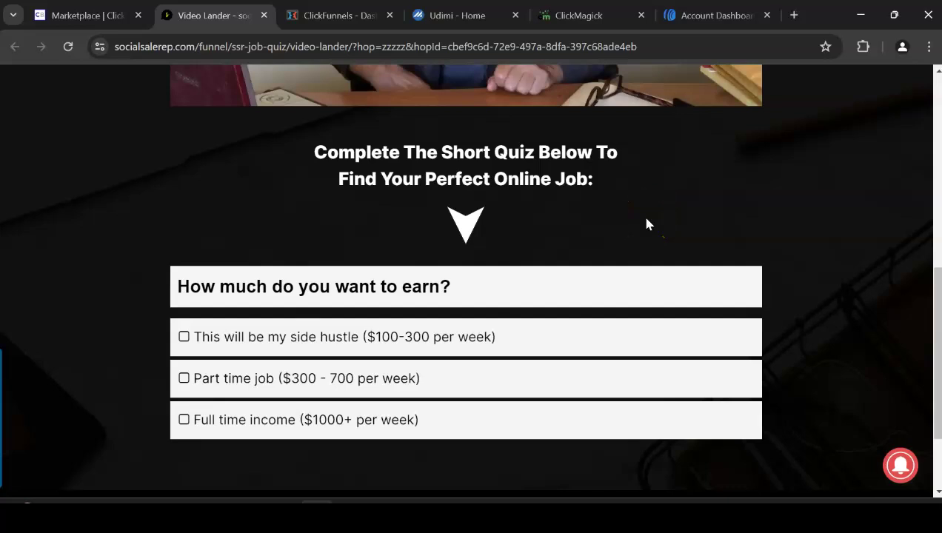
pyautogui.click(481, 215)
pyautogui.click(257, 170)
pyautogui.click(238, 156)
# Start an affiliate link for the Live Chat Jobs offer in the ClickBank marketplace and select the account's affiliate nickname.
pyautogui.click(81, 15)
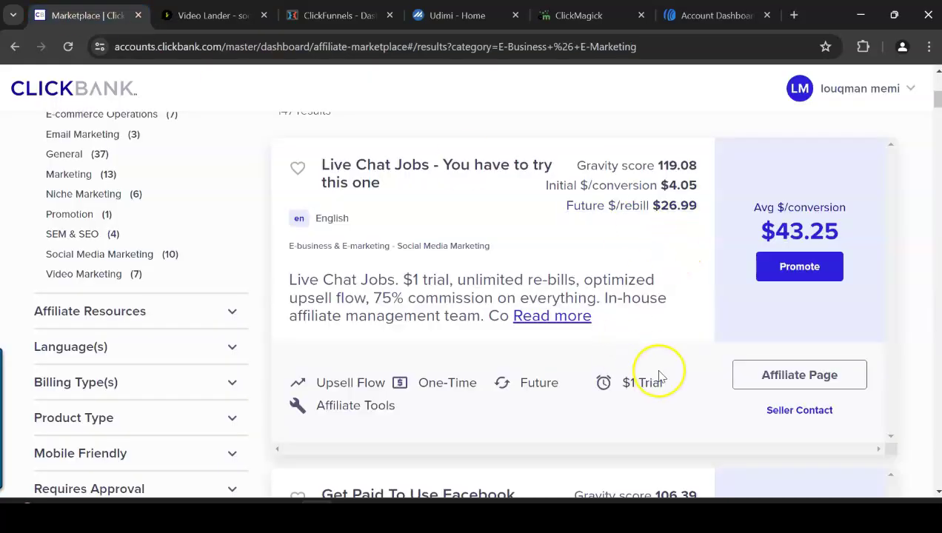
pyautogui.click(795, 274)
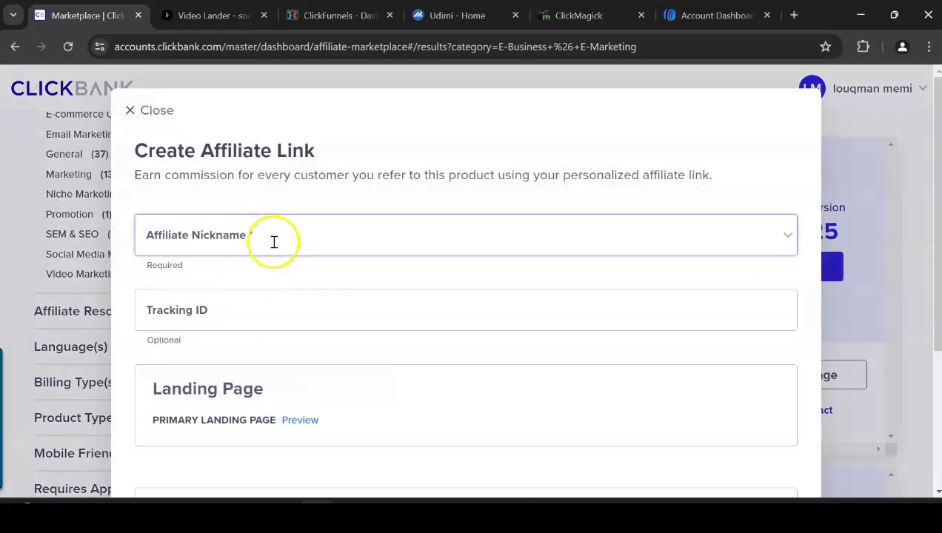
pyautogui.click(270, 234)
pyautogui.click(185, 279)
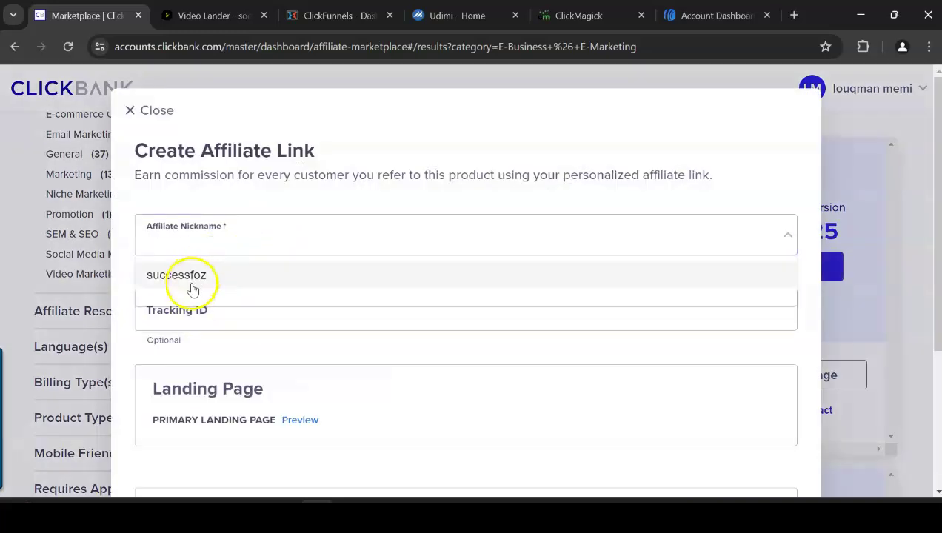
pyautogui.click(416, 246)
pyautogui.click(456, 306)
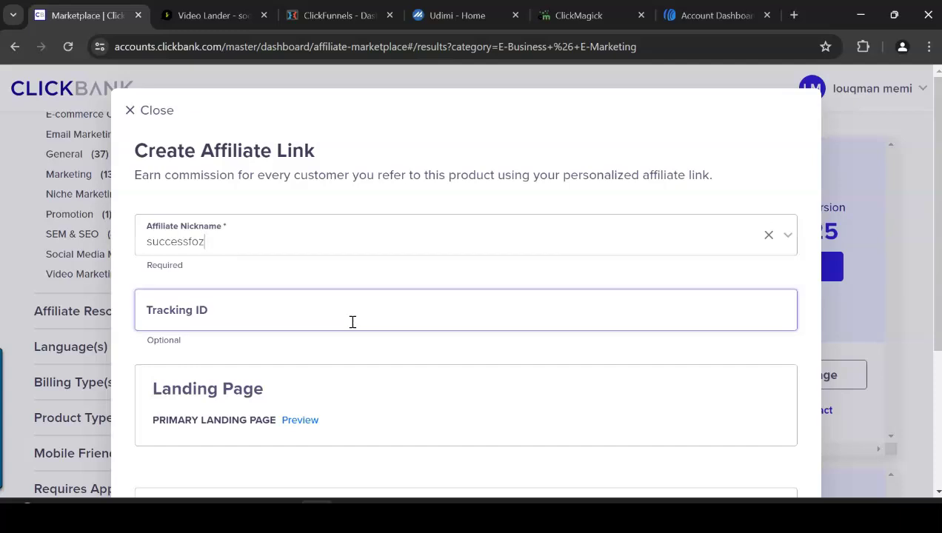
pyautogui.press('Down')
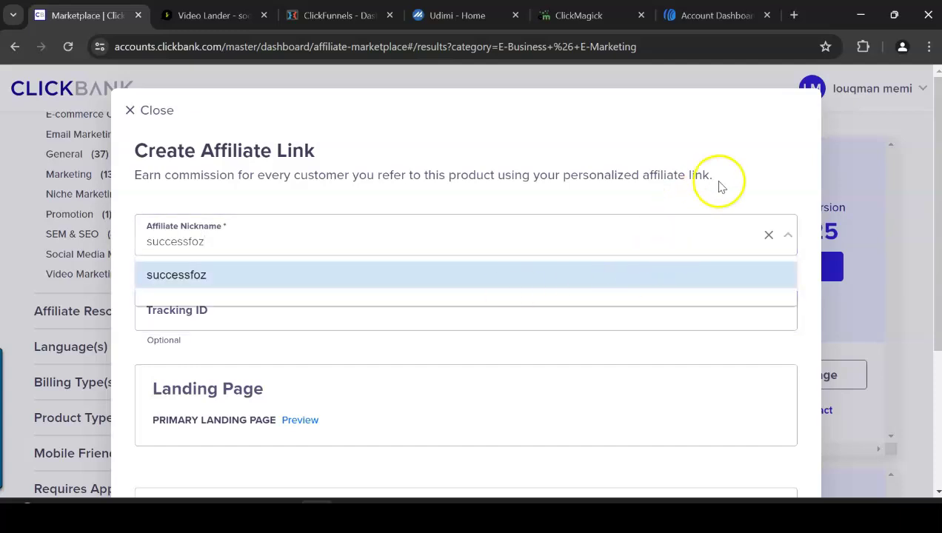
pyautogui.click(809, 174)
# Create the affiliate link with the Hoplink link type and no tracking ID.
pyautogui.scroll(-2, 750, 175)
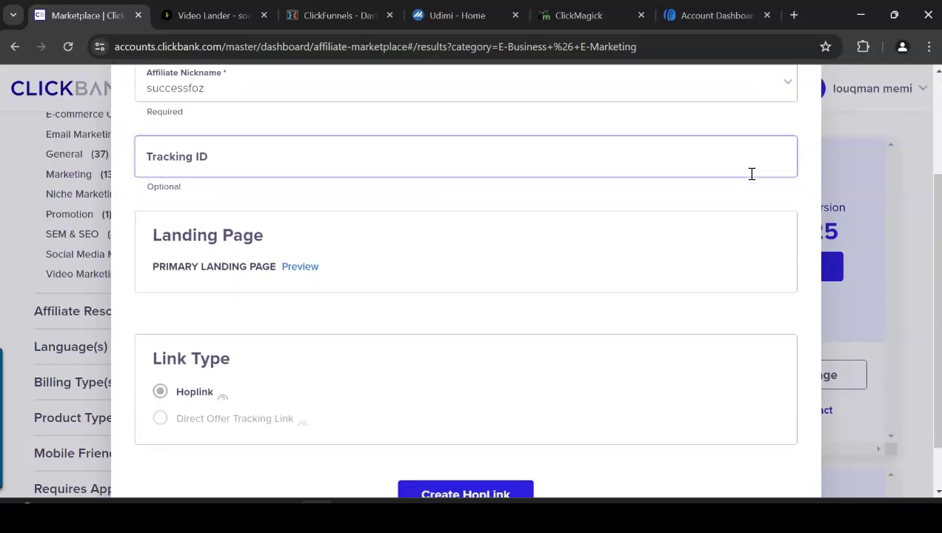
pyautogui.scroll(-1, 750, 176)
pyautogui.click(465, 437)
pyautogui.scroll(-1, 663, 293)
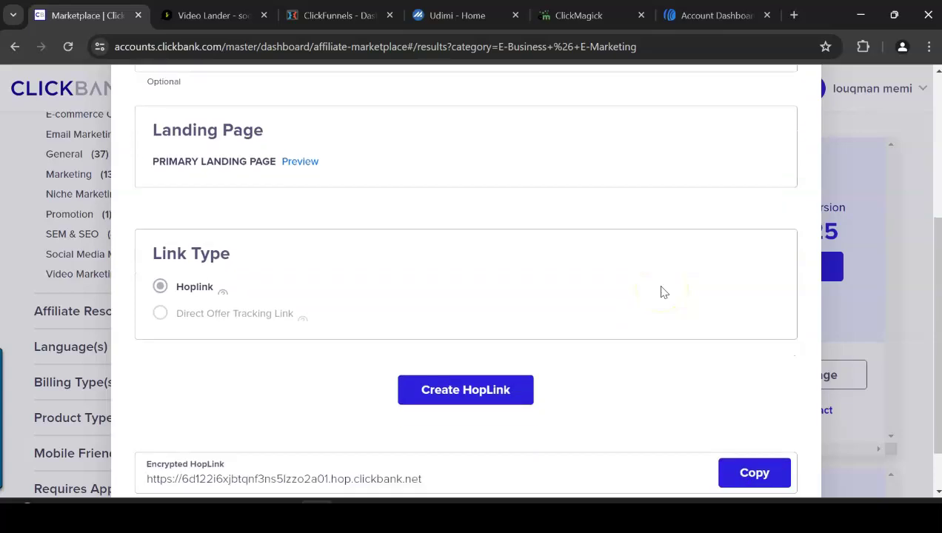
# Copy the encrypted HopLink and close the affiliate link form.
pyautogui.scroll(-1, 663, 293)
pyautogui.click(447, 428)
pyautogui.moveTo(448, 428); pyautogui.dragTo(145, 424)
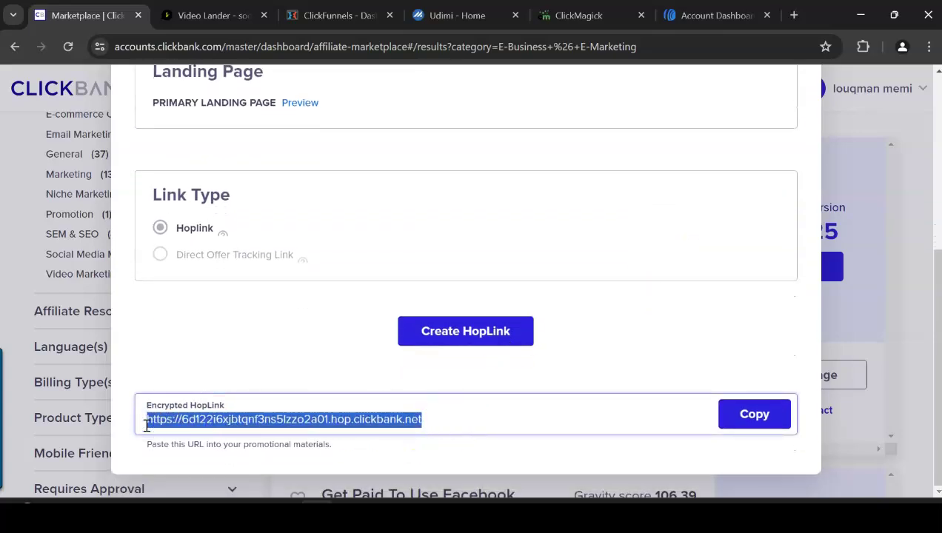
pyautogui.click(742, 422)
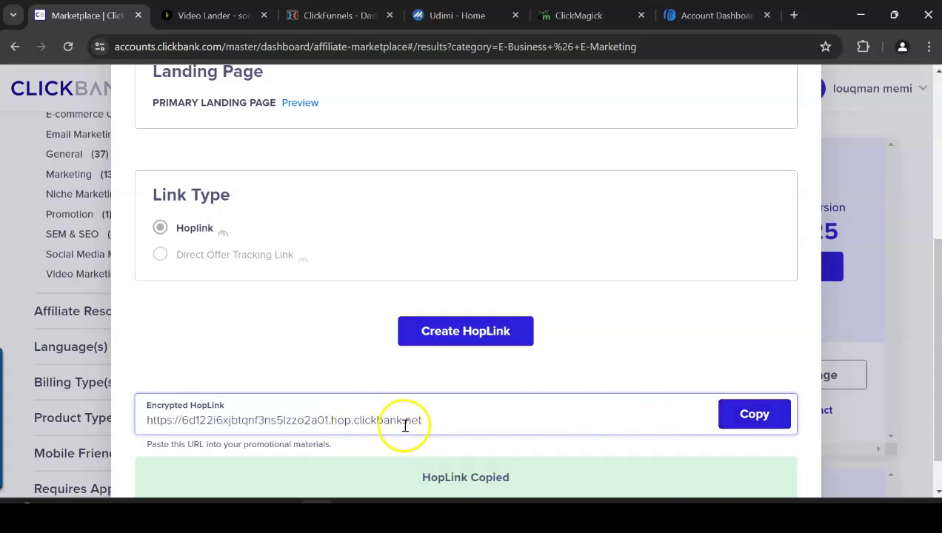
pyautogui.click(444, 427)
pyautogui.click(444, 428)
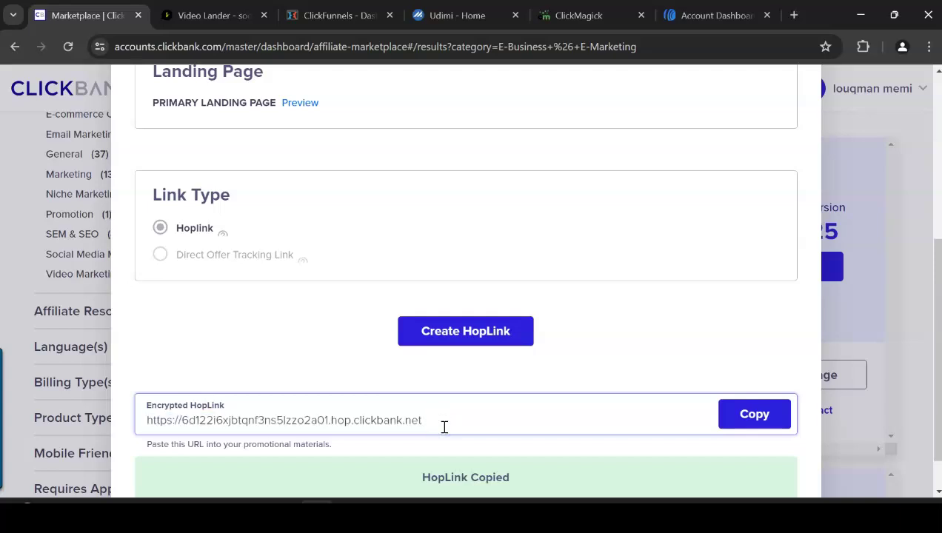
pyautogui.click(849, 331)
pyautogui.click(778, 309)
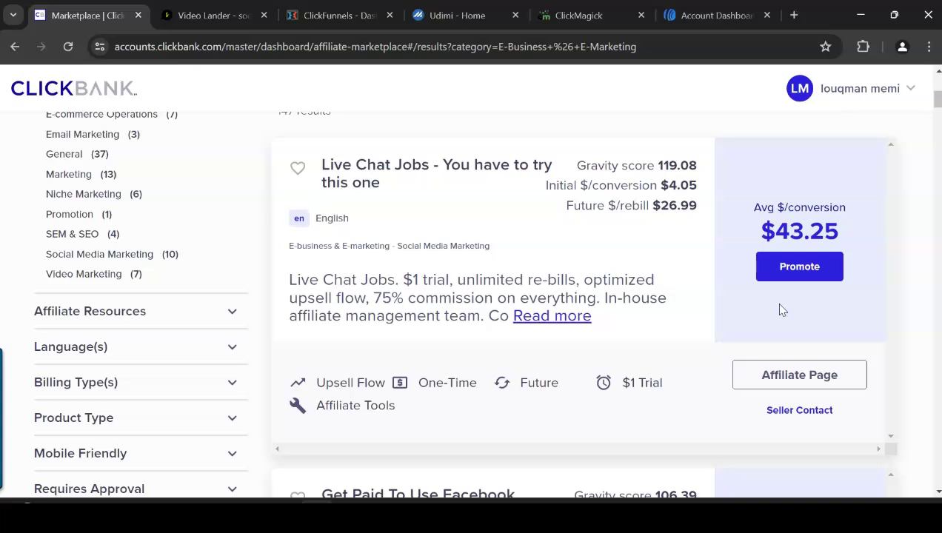
# Open internetmarketing-strategies.info in a new browser tab and locate the page's email opt-in form.
pyautogui.click(794, 15)
pyautogui.write('i')
pyautogui.press('Return')
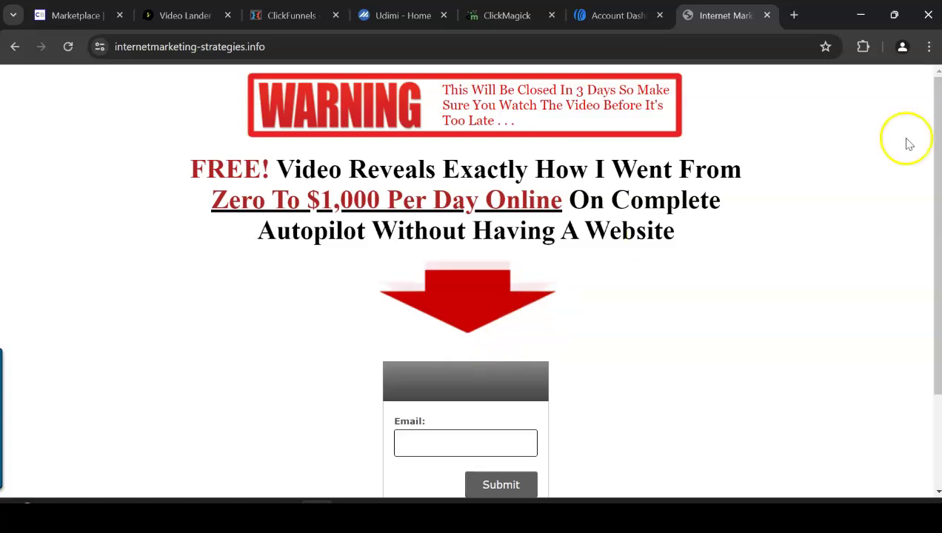
pyautogui.click(428, 455)
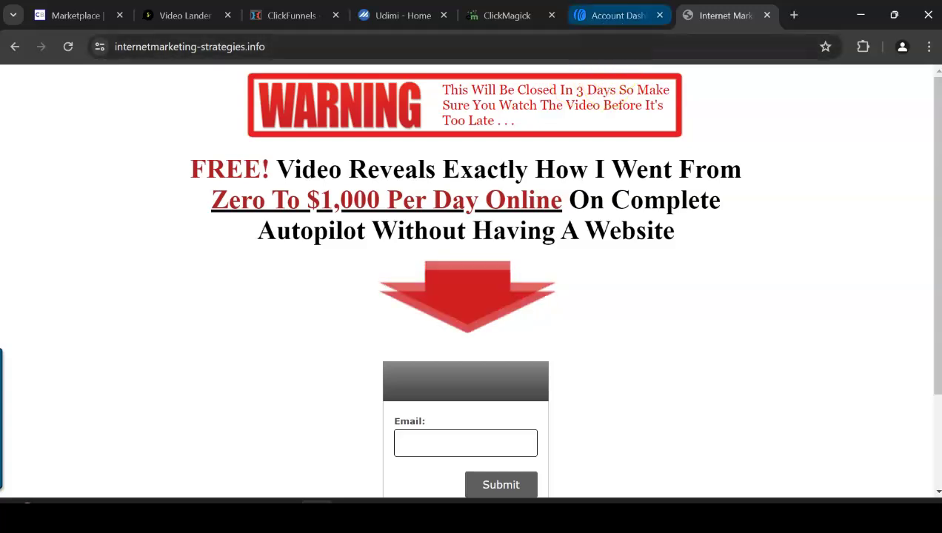
# Look back and forth between the AWeber account dashboard and the opt-in page that collects subscriber emails.
pyautogui.click(615, 15)
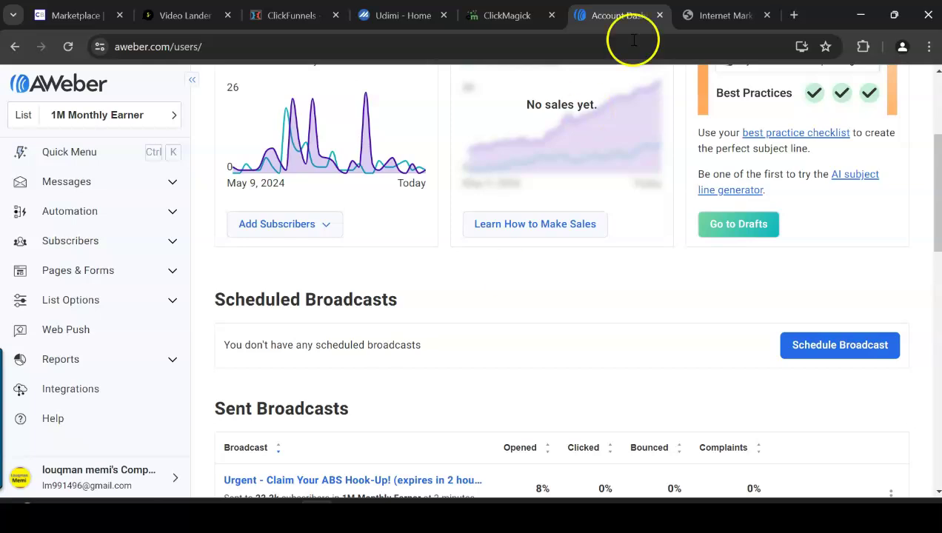
pyautogui.click(722, 15)
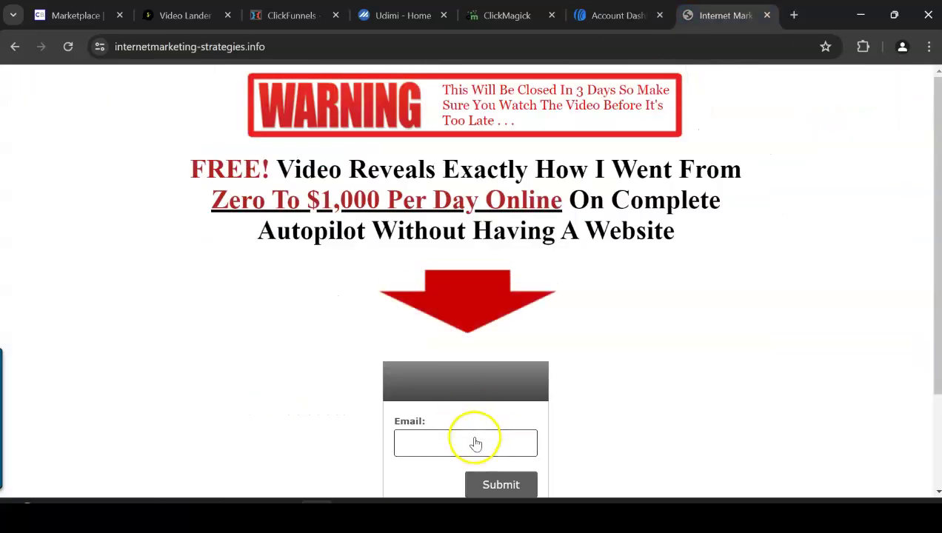
pyautogui.click(595, 13)
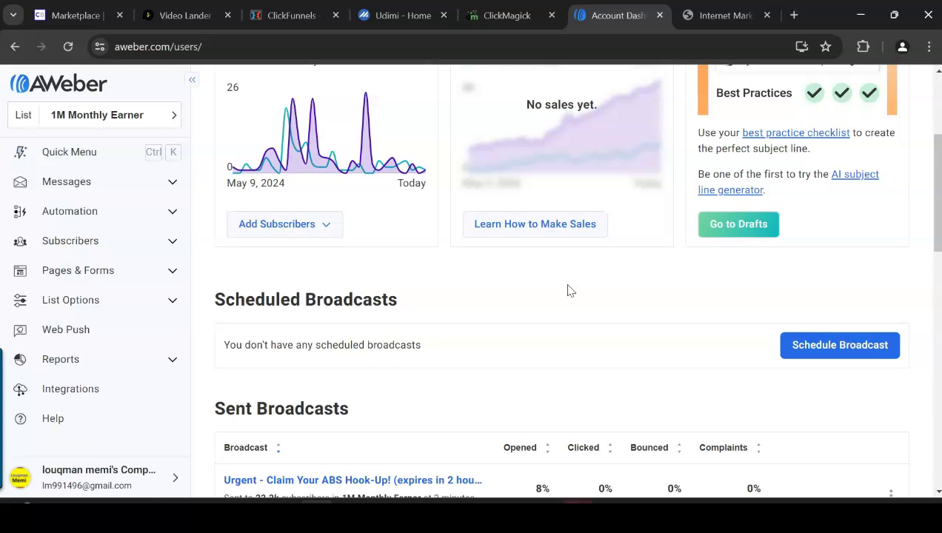
pyautogui.click(722, 15)
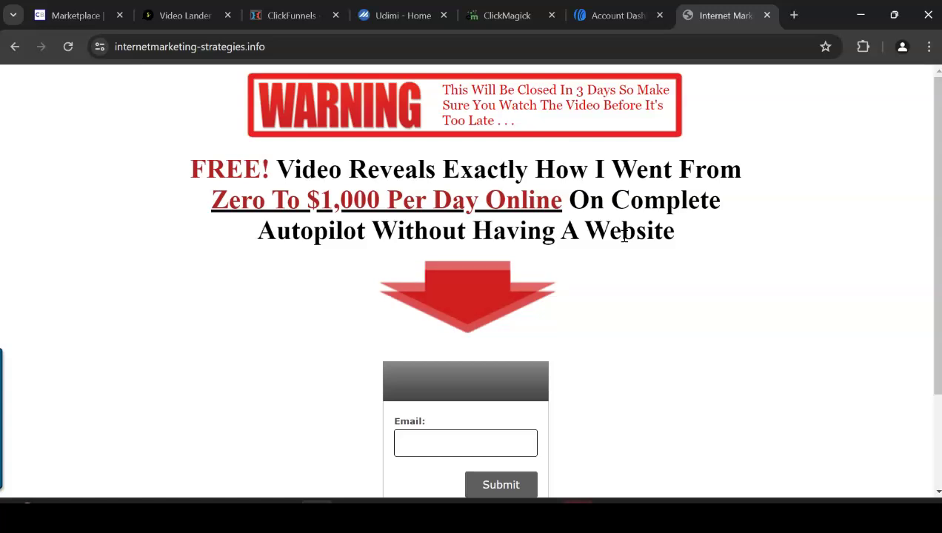
pyautogui.click(600, 15)
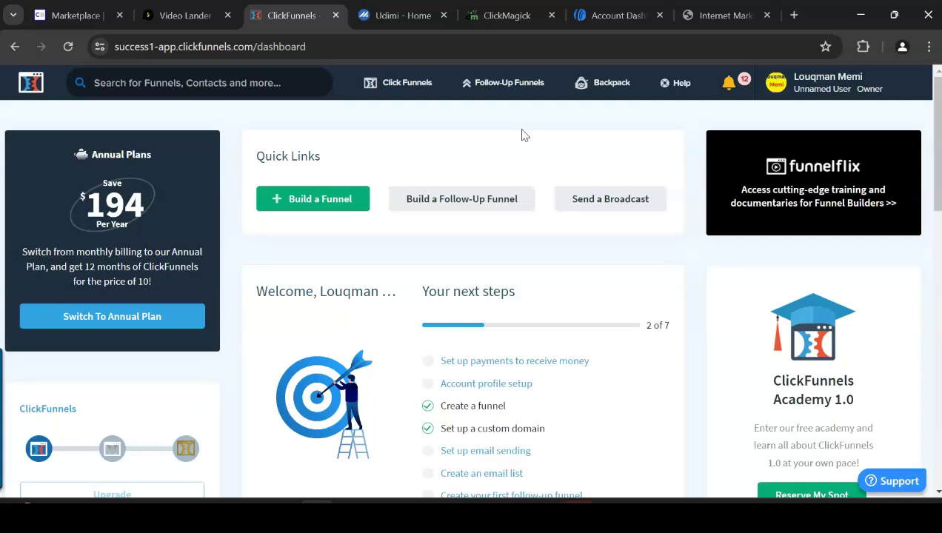
# Open the API integrations page in the ClickFunnels account settings to view the connected services.
pyautogui.click(802, 95)
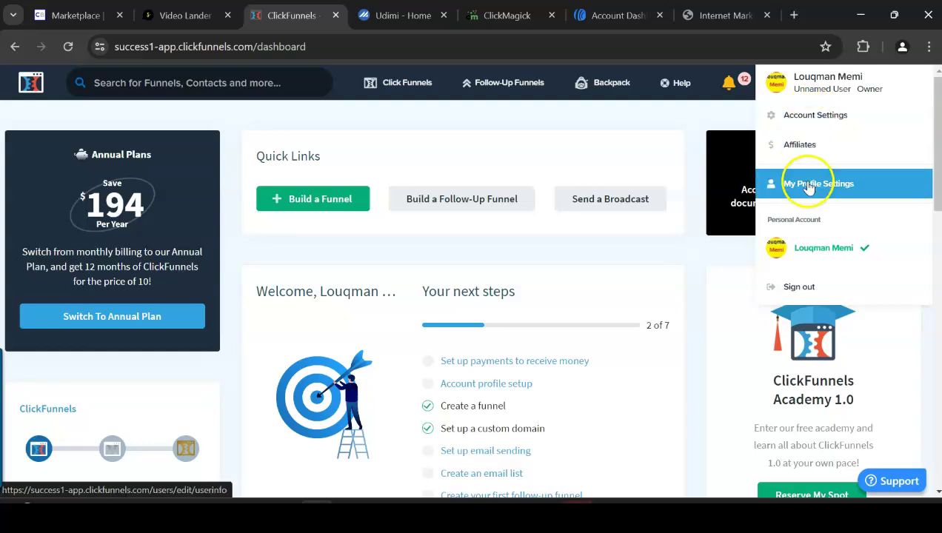
pyautogui.click(620, 158)
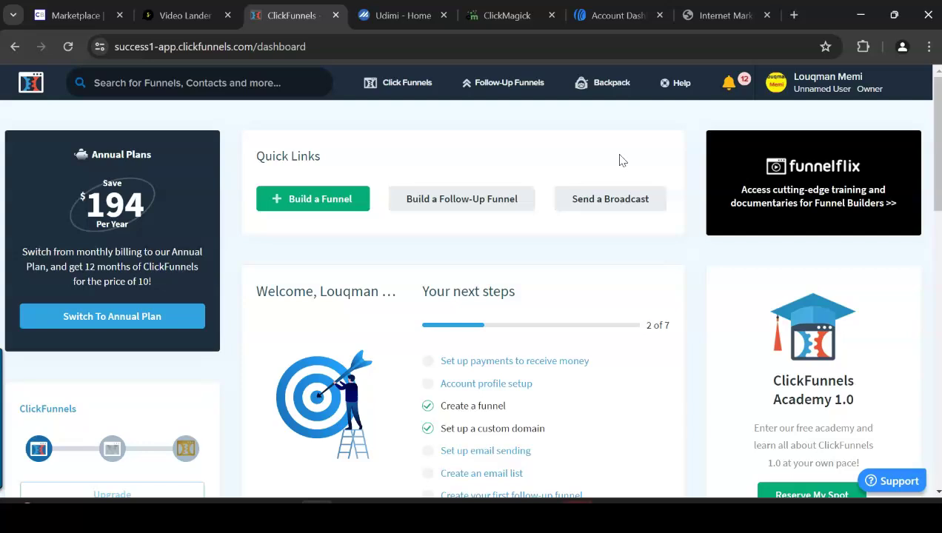
pyautogui.click(822, 80)
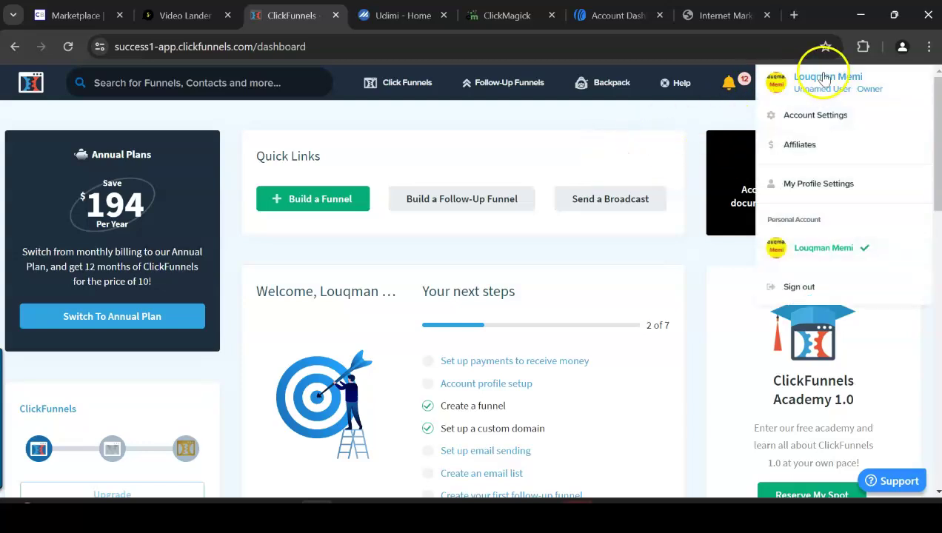
pyautogui.click(828, 115)
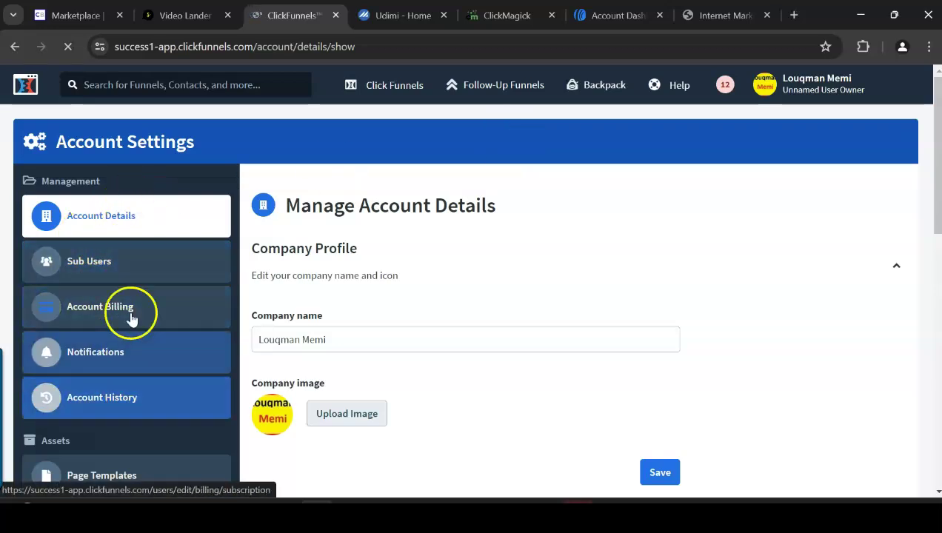
pyautogui.moveTo(934, 172); pyautogui.dragTo(934, 319)
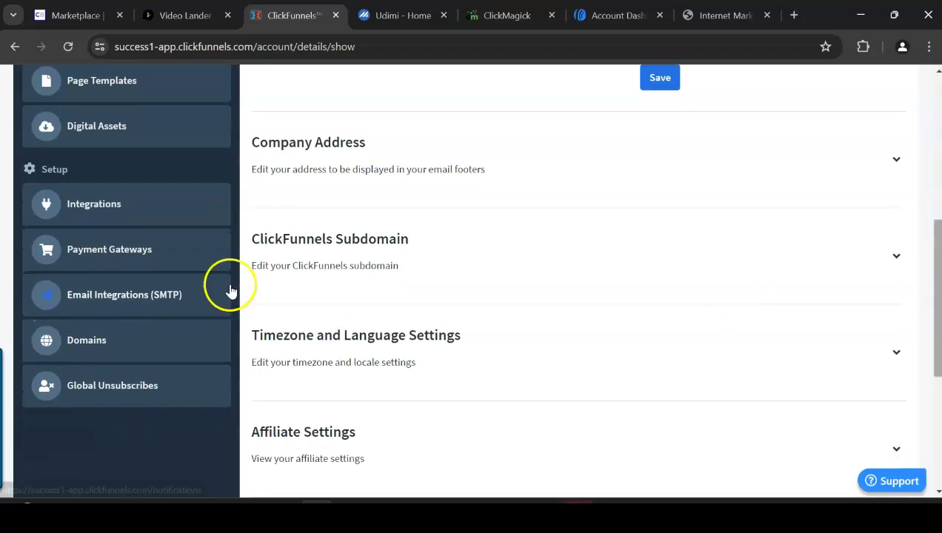
pyautogui.click(94, 196)
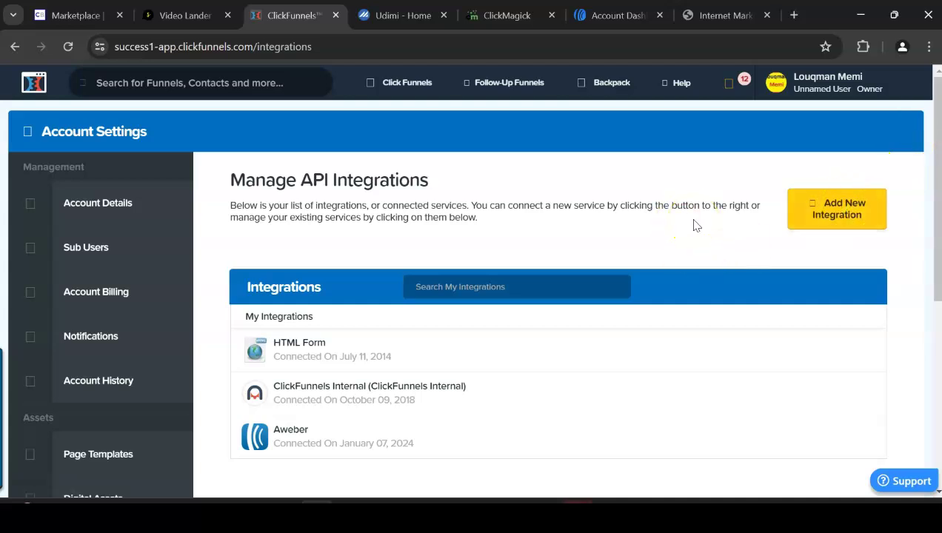
pyautogui.click(715, 224)
# Switch to AWeber and open the basic list settings of the 1M Monthly Earner list.
pyautogui.hotkey('ctrl', '6')
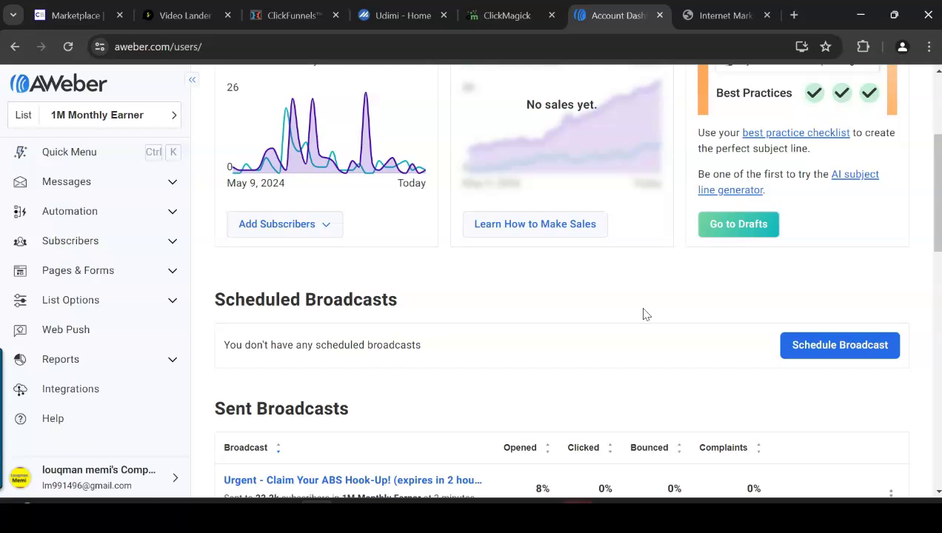
pyautogui.moveTo(935, 189)
pyautogui.mouseDown()
pyautogui.moveTo(935, 140)
pyautogui.moveTo(935, 170)
pyautogui.mouseUp()
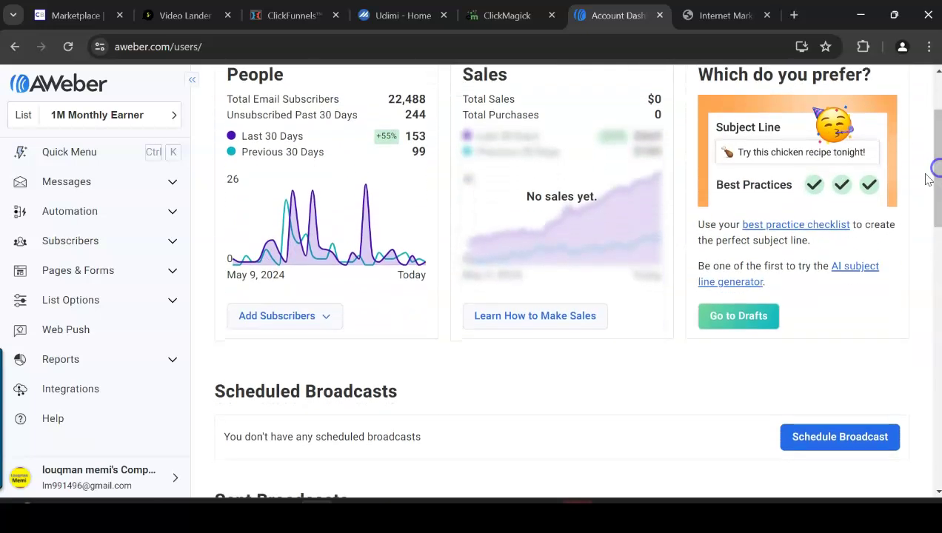
pyautogui.click(106, 308)
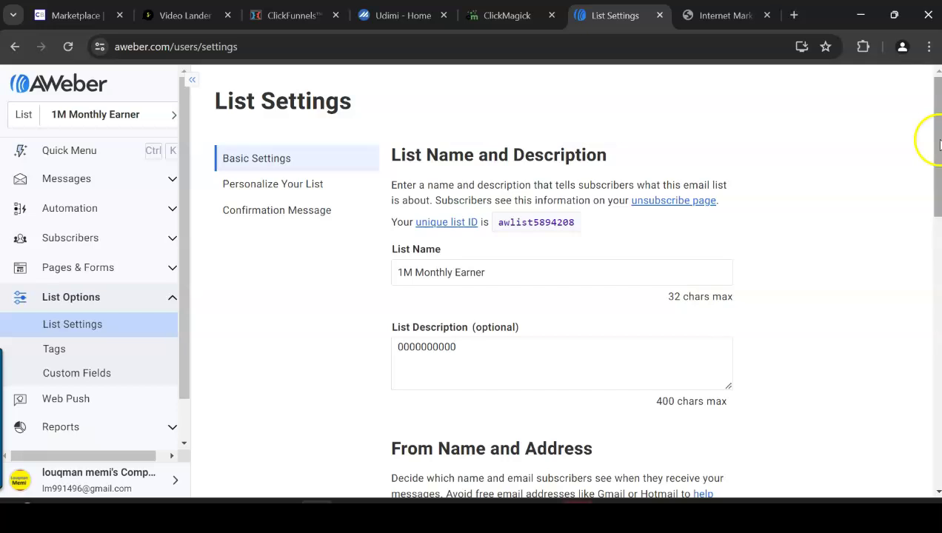
pyautogui.scroll(-1, 938, 148)
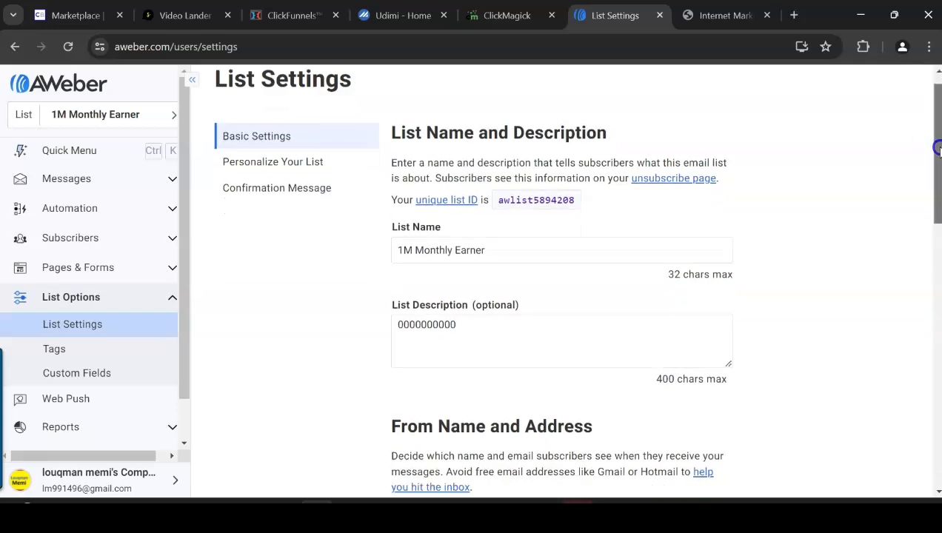
# View the messages overview, and open the list's Personalize Your List and Confirmation Message settings.
pyautogui.click(94, 187)
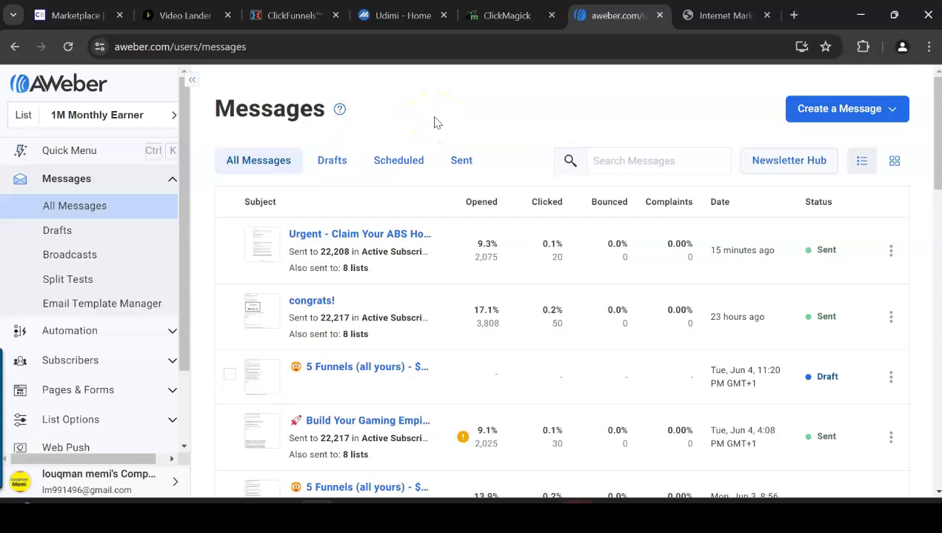
pyautogui.moveTo(185, 203); pyautogui.dragTo(204, 319)
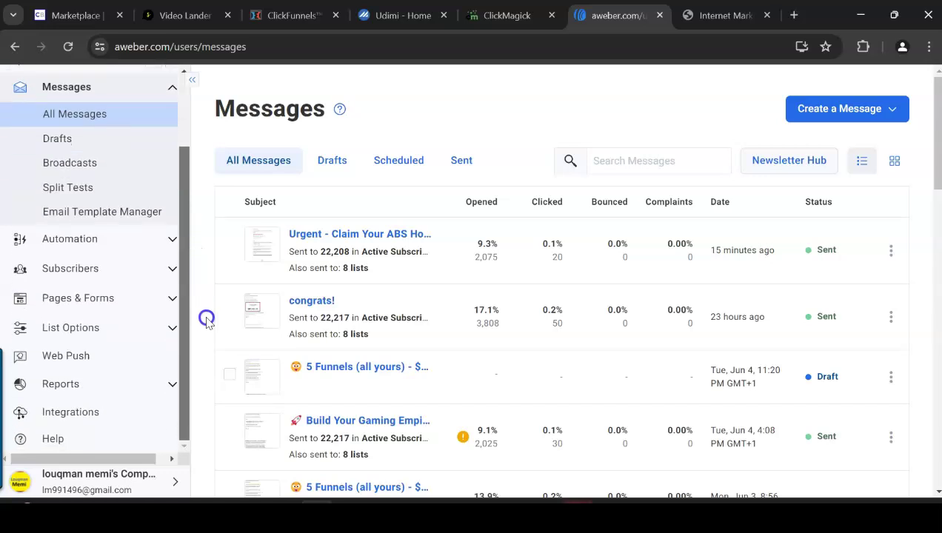
pyautogui.click(163, 328)
pyautogui.click(89, 280)
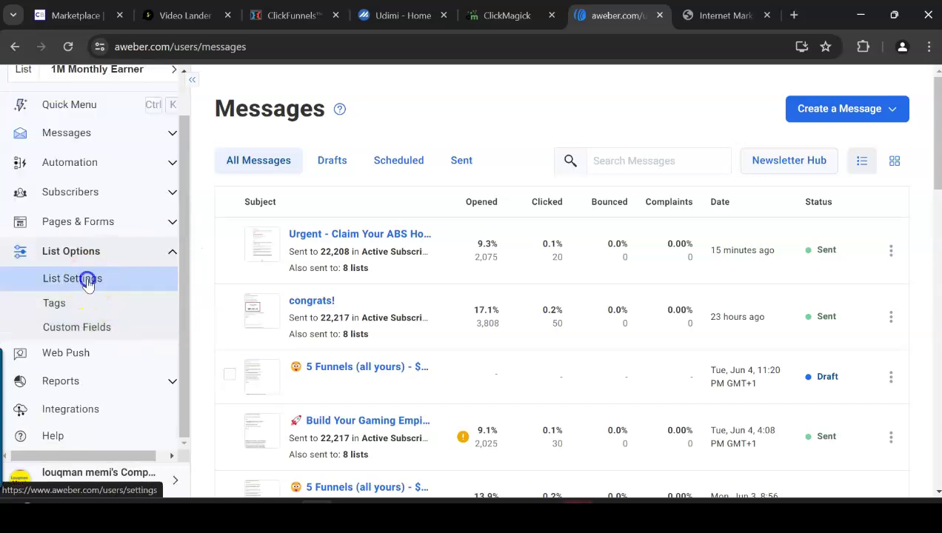
pyautogui.click(297, 198)
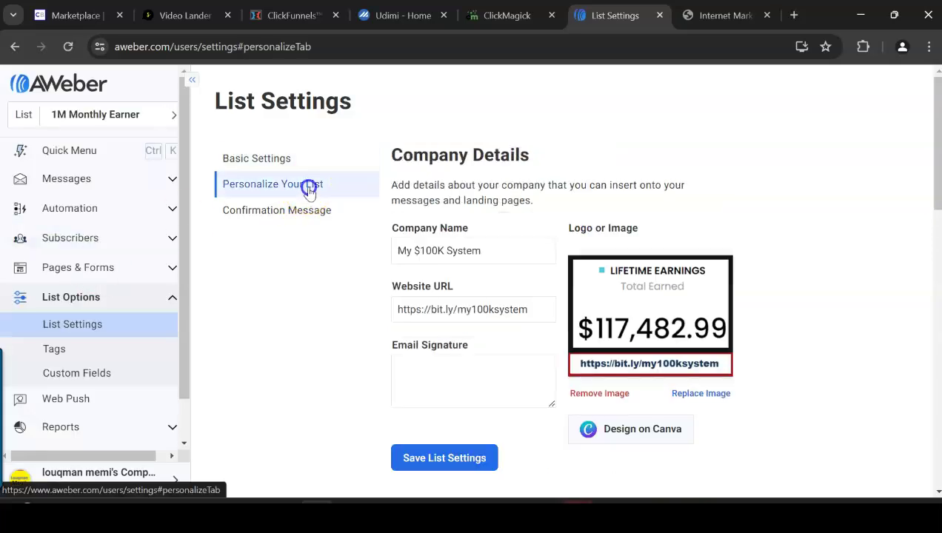
pyautogui.click(309, 211)
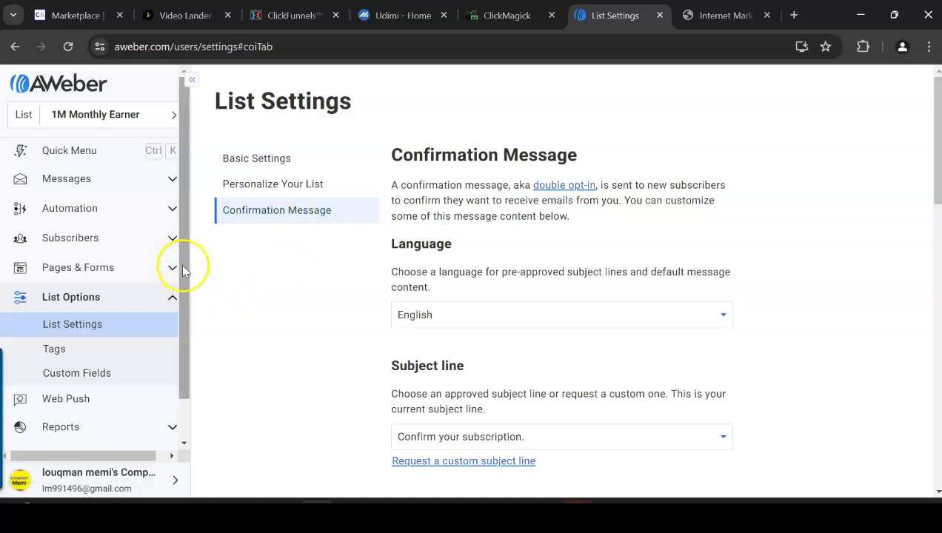
# Find the option to create a new list among the AWeber quick actions and open the list setup form.
pyautogui.click(100, 153)
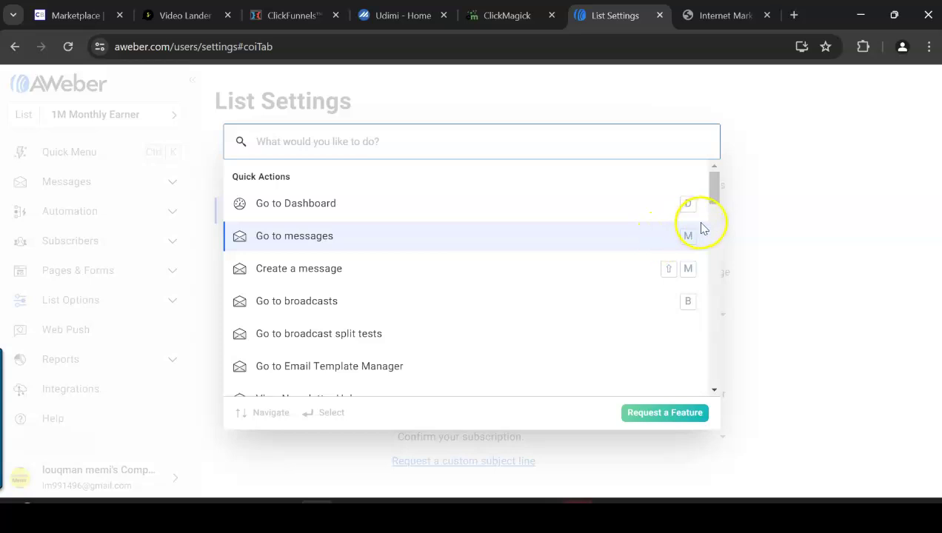
pyautogui.moveTo(710, 187); pyautogui.dragTo(716, 326)
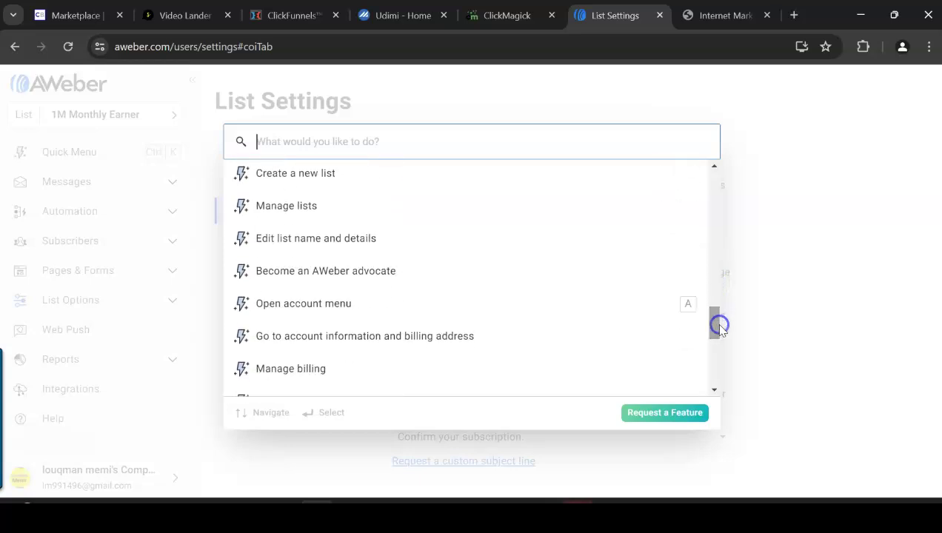
pyautogui.click(335, 180)
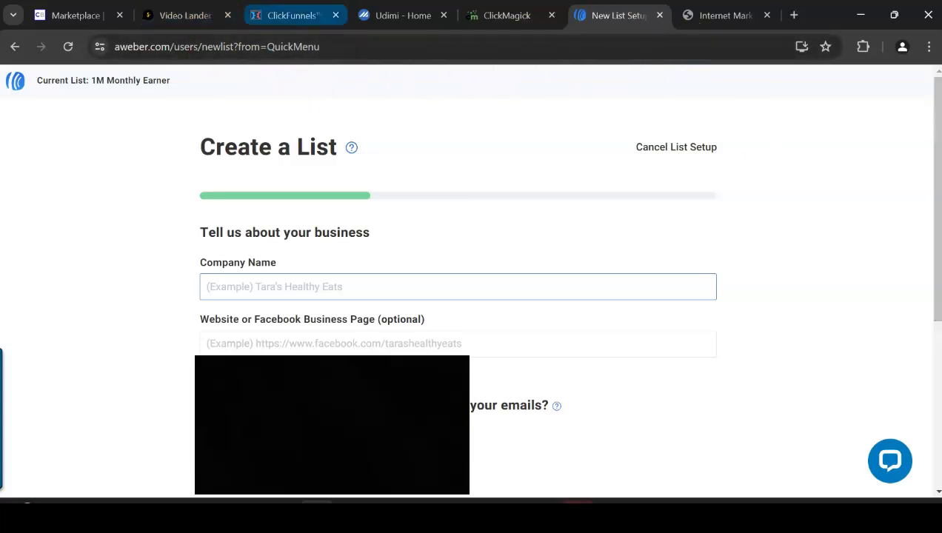
# Check the ClickFunnels integrations page, return to AWeber, and leave the new list setup for the Personalize Your List settings.
pyautogui.click(294, 15)
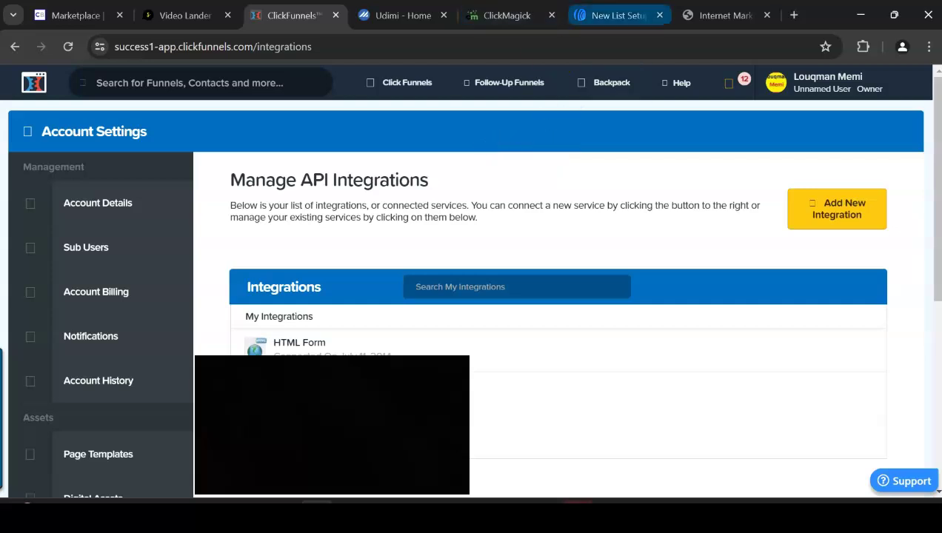
pyautogui.click(618, 15)
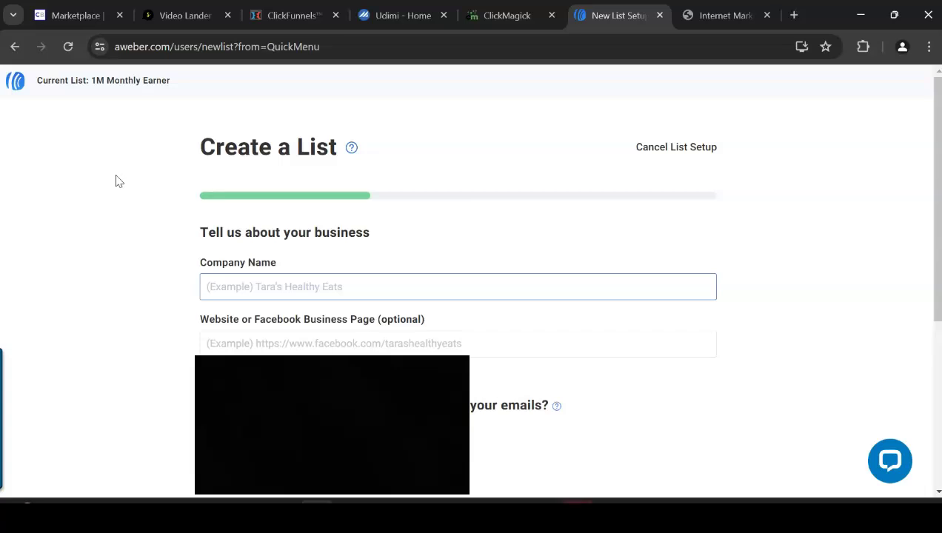
pyautogui.click(11, 52)
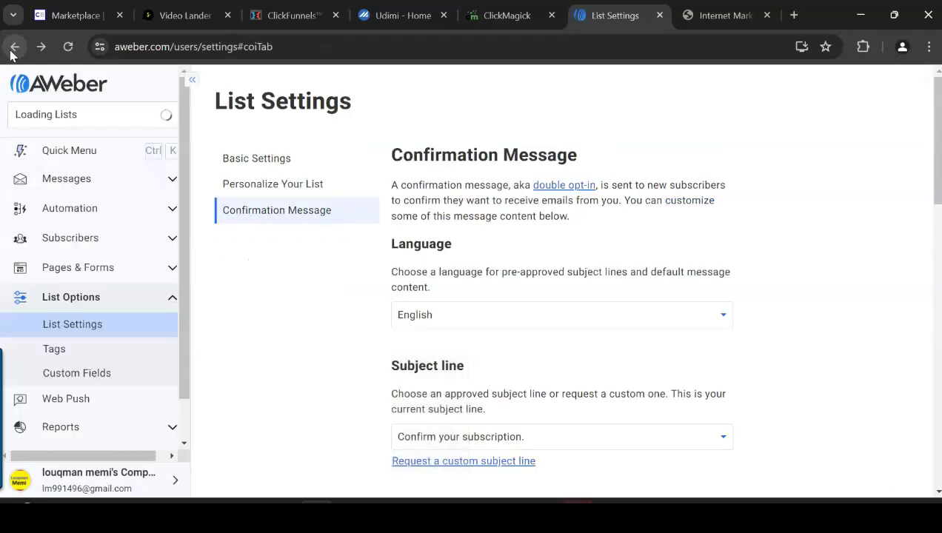
pyautogui.click(11, 52)
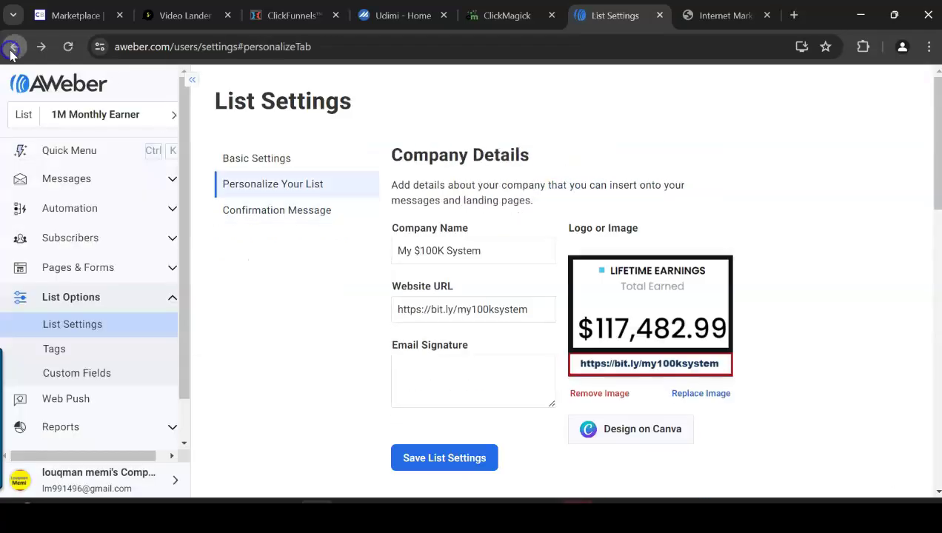
# Switch to ClickFunnels and build a new Collect Emails funnel named testyoutube from the funnels list.
pyautogui.click(292, 15)
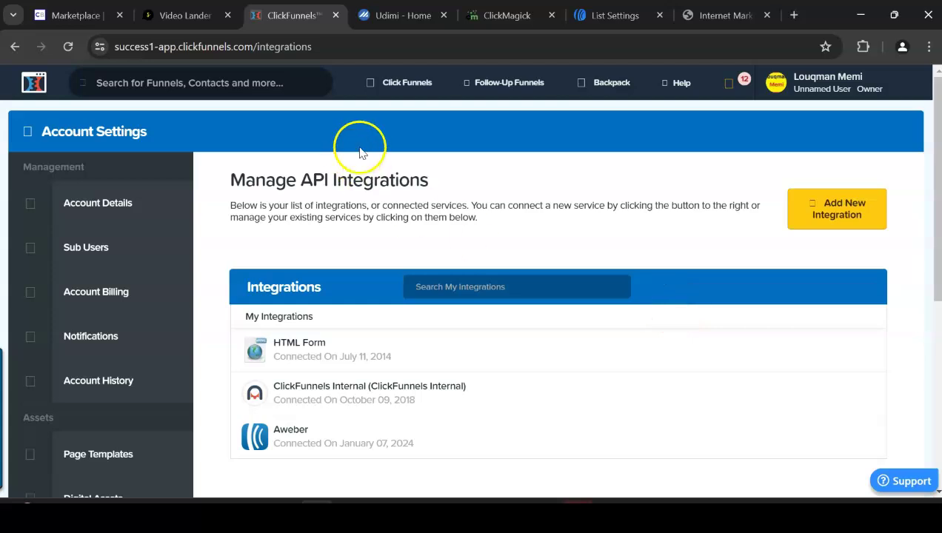
pyautogui.moveTo(413, 101)
pyautogui.click(400, 116)
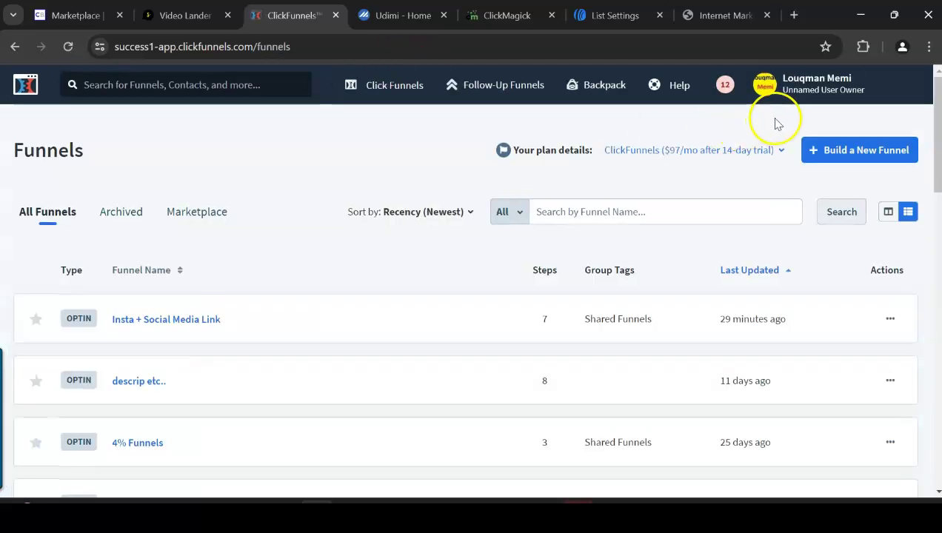
pyautogui.click(859, 154)
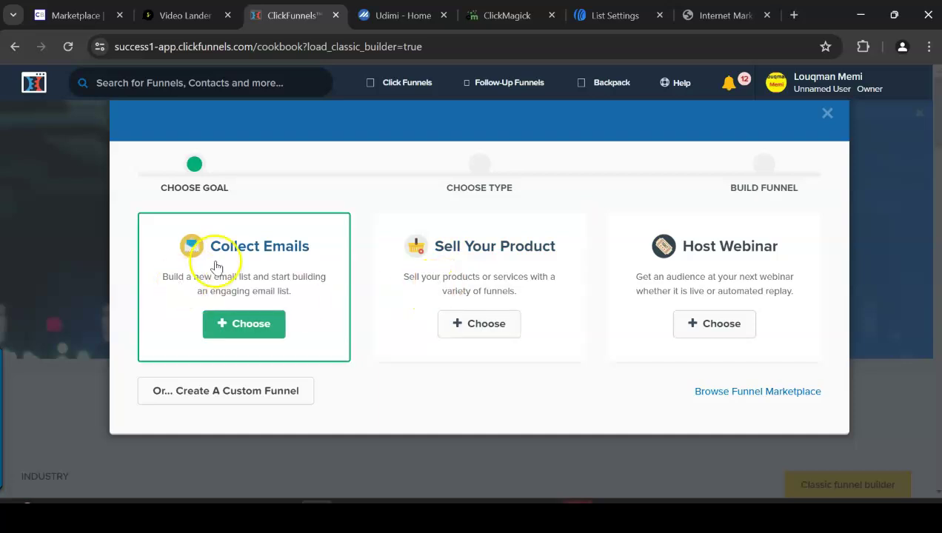
pyautogui.click(254, 323)
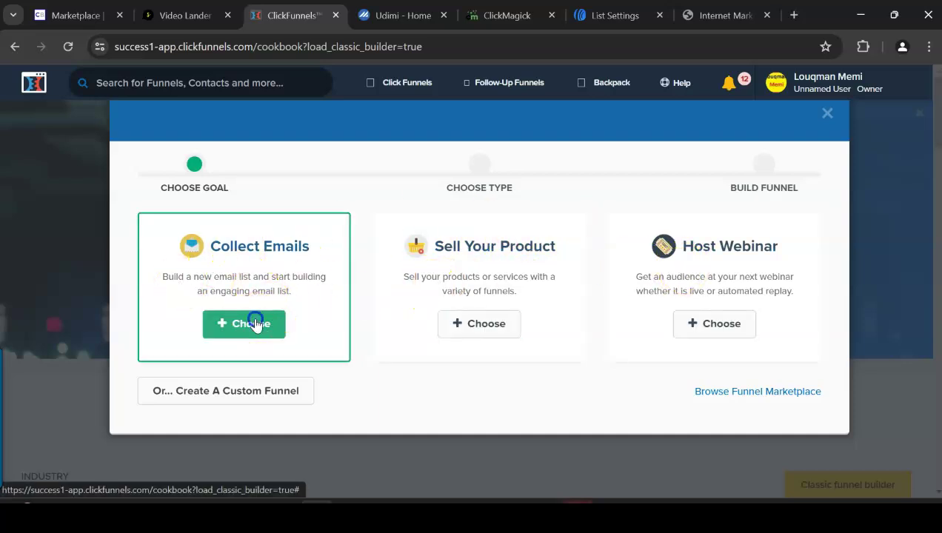
pyautogui.click(219, 251)
pyautogui.write('testyo')
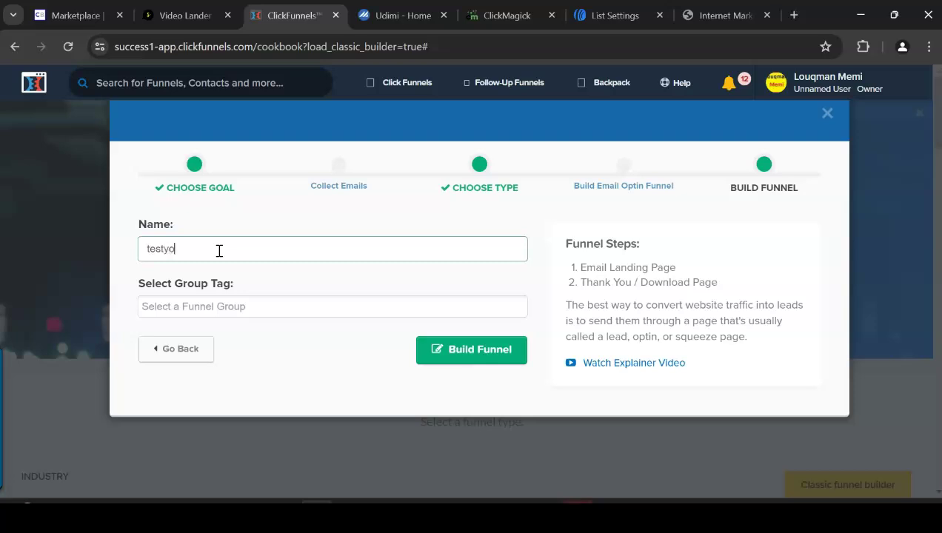
pyautogui.click(490, 358)
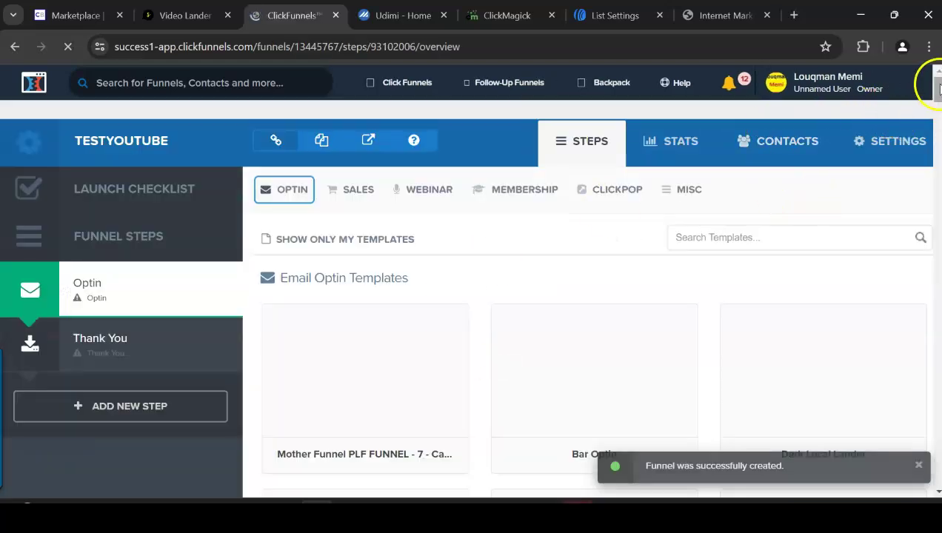
# Delete the Thank You step from the new funnel.
pyautogui.scroll(-3, 937, 87)
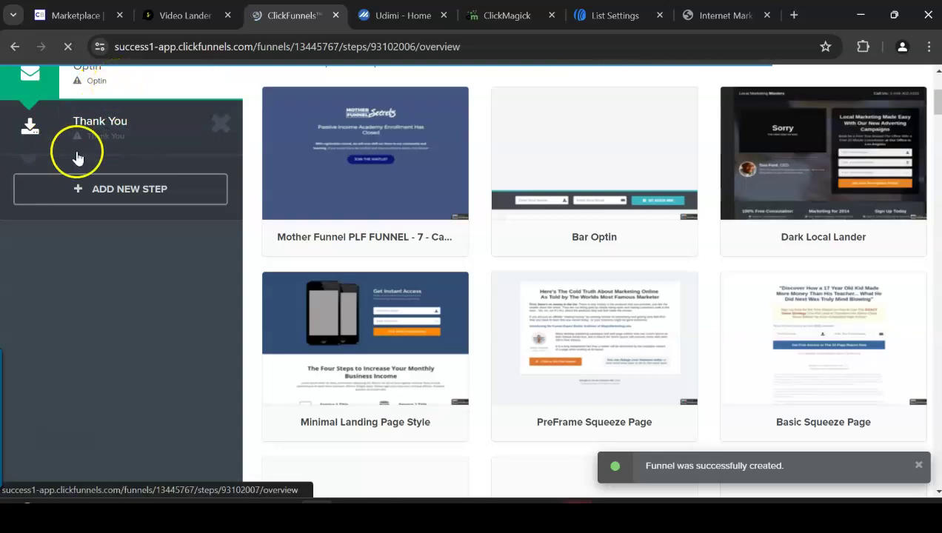
pyautogui.click(221, 123)
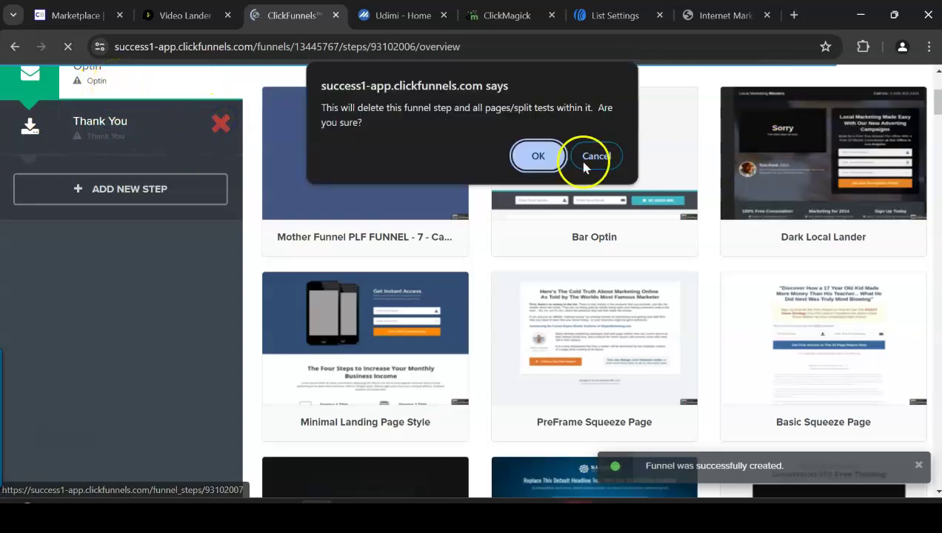
pyautogui.click(536, 154)
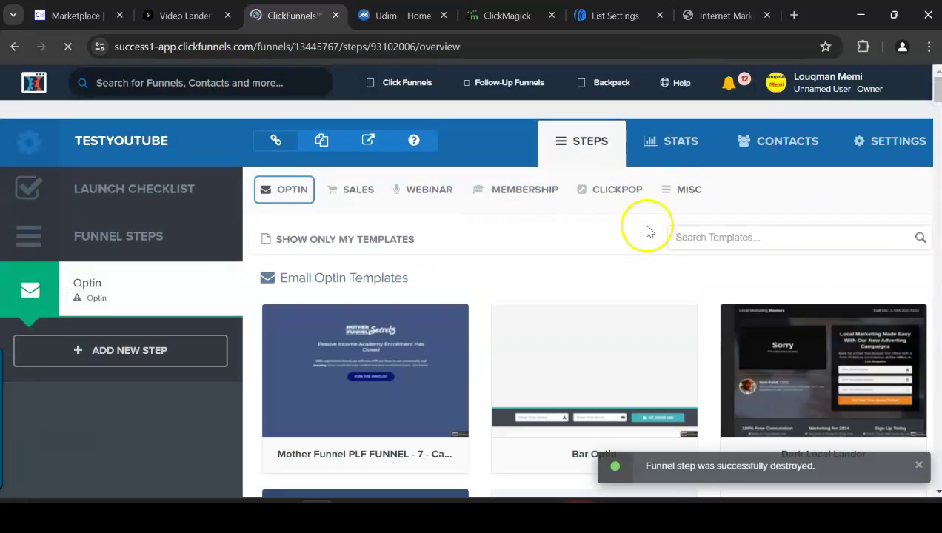
# Look through the Optin, Sales, Webinar and Membership template categories and browse the Sales Page templates.
pyautogui.click(288, 190)
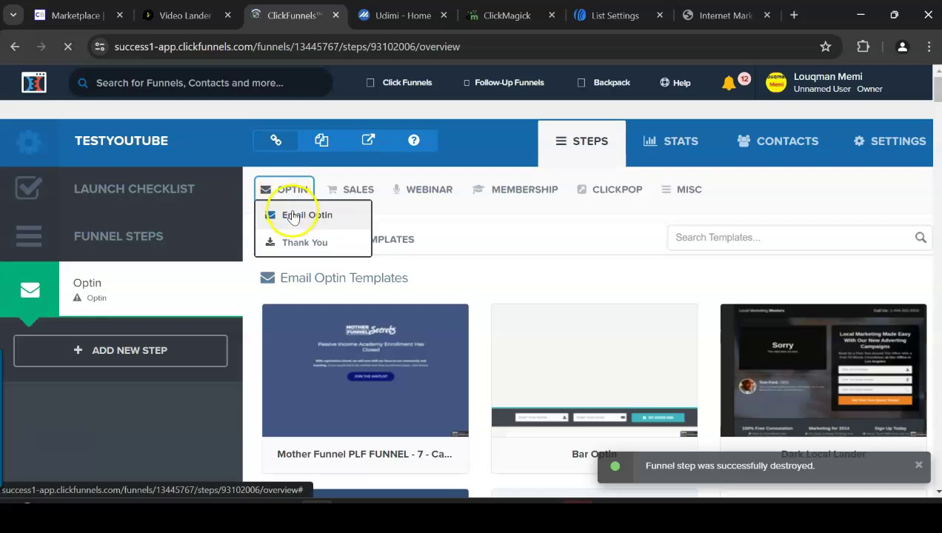
pyautogui.click(369, 189)
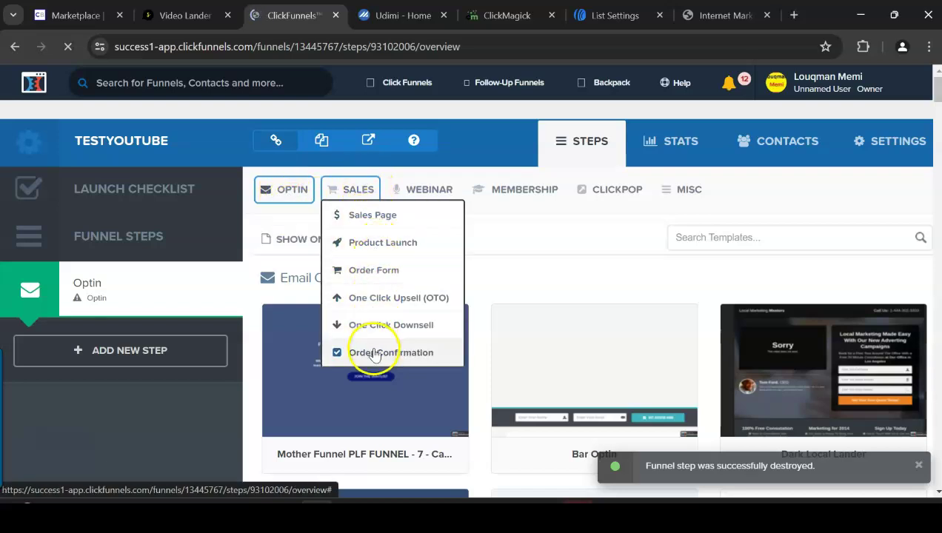
pyautogui.click(422, 190)
pyautogui.click(525, 190)
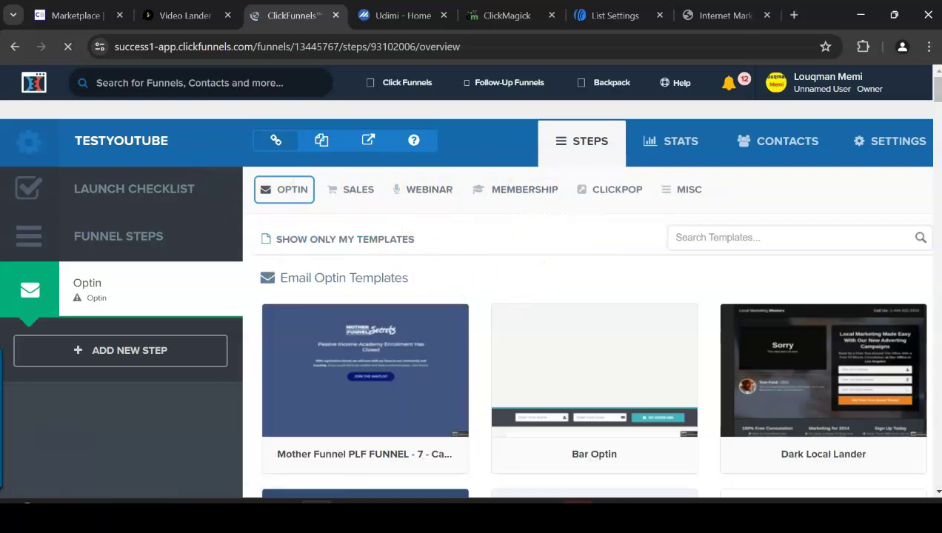
pyautogui.click(354, 190)
pyautogui.click(370, 214)
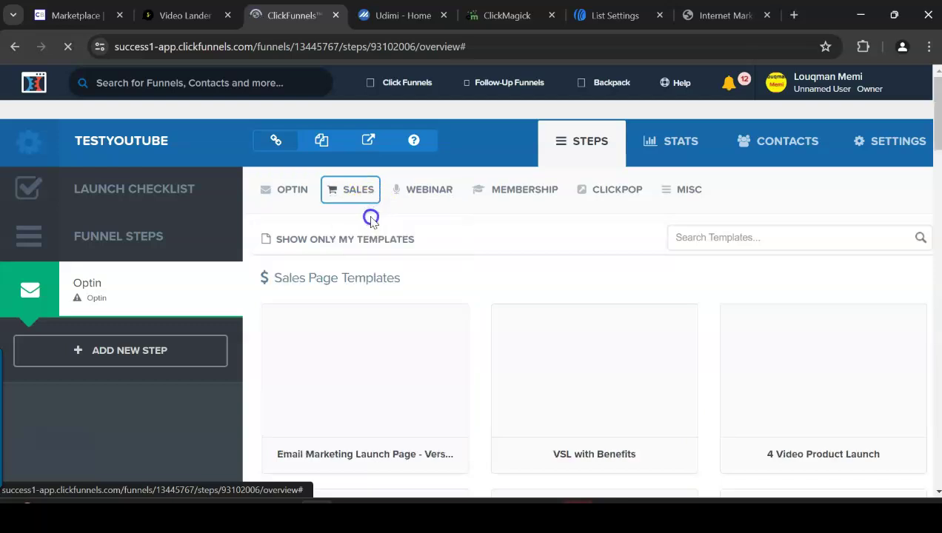
pyautogui.scroll(-9, 936, 99)
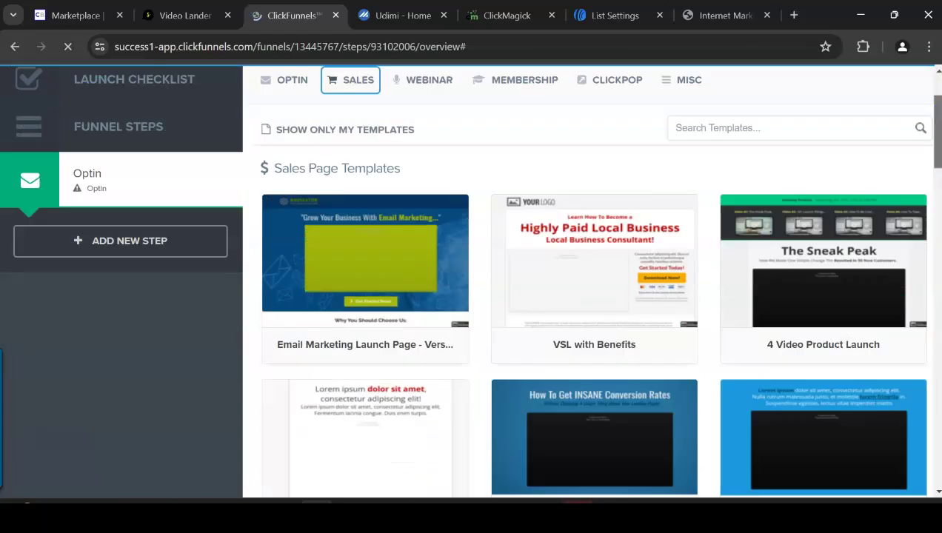
pyautogui.scroll(-9, 599, 305)
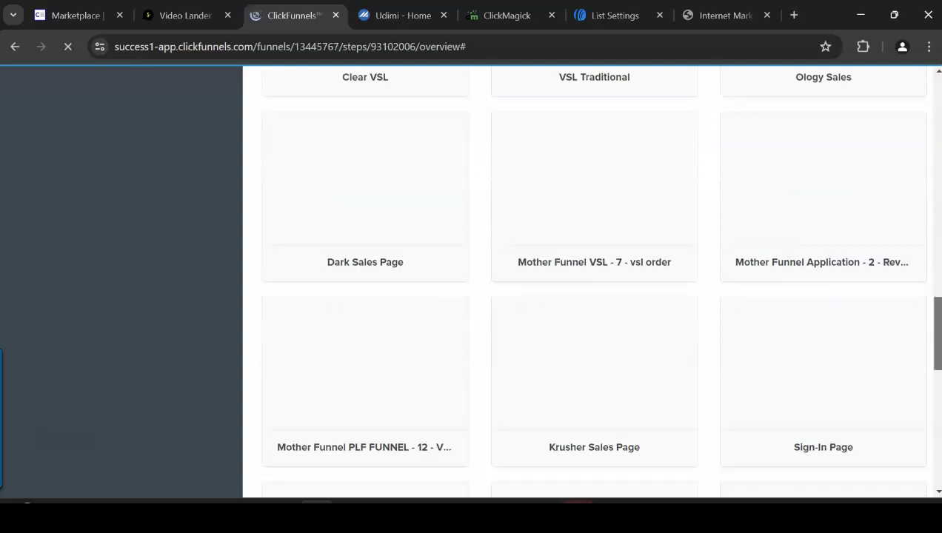
pyautogui.scroll(-5, 231, 109)
pyautogui.scroll(20, 231, 109)
# Show the Email Optin templates, reload the page, and browse the available opt-in page designs.
pyautogui.moveTo(273, 185)
pyautogui.click(304, 213)
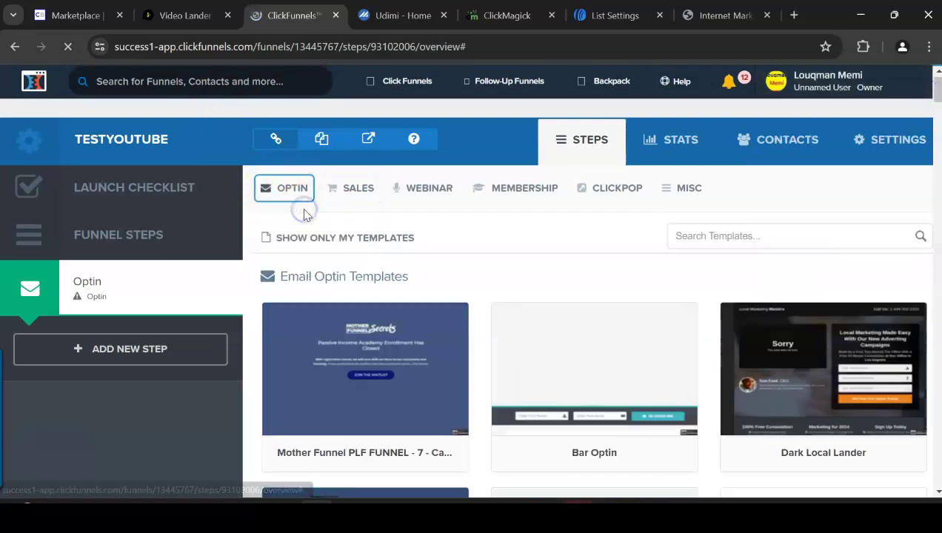
pyautogui.moveTo(936, 89)
pyautogui.mouseDown()
pyautogui.moveTo(936, 168)
pyautogui.moveTo(938, 82)
pyautogui.mouseUp()
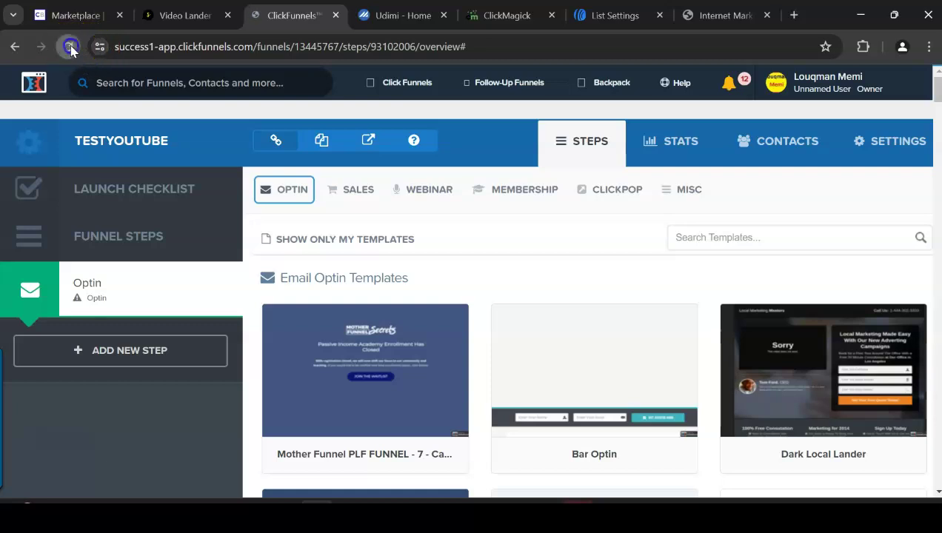
pyautogui.click(71, 49)
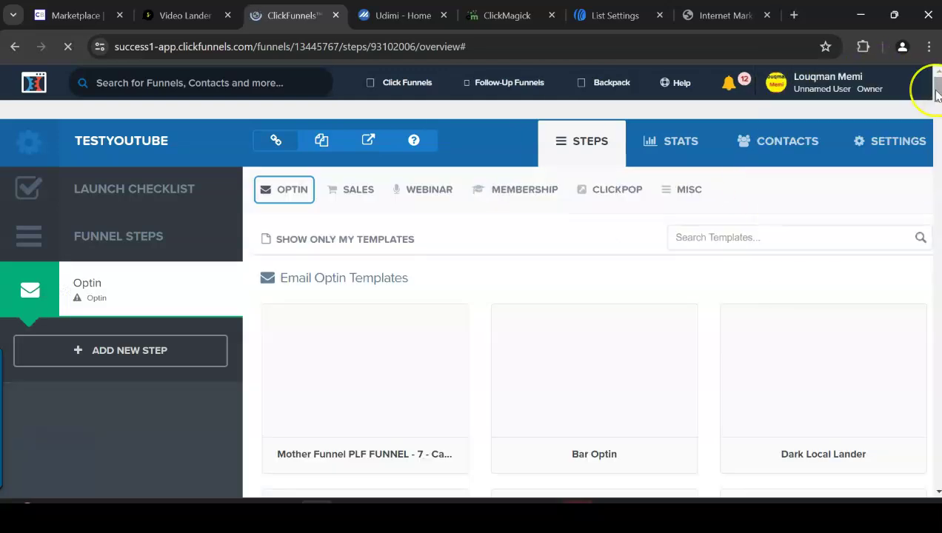
pyautogui.moveTo(936, 93); pyautogui.dragTo(936, 139)
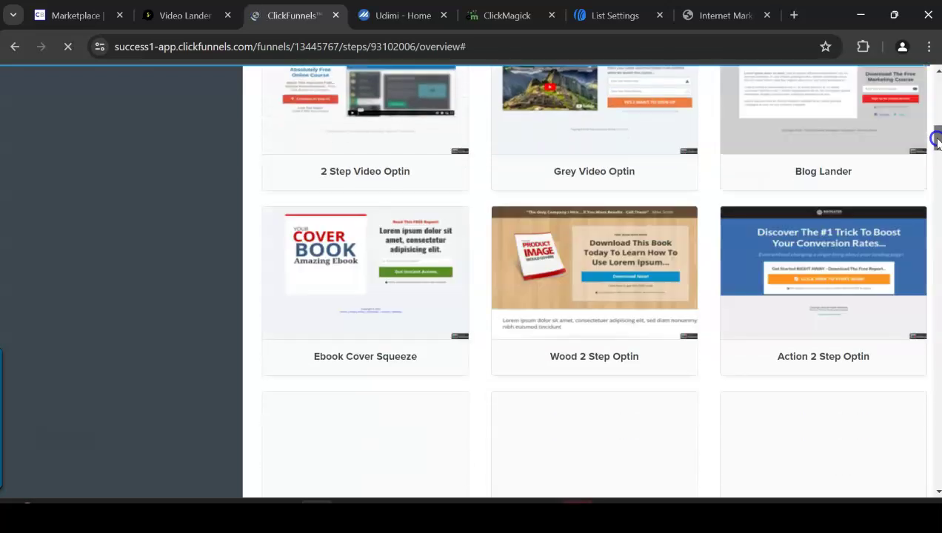
pyautogui.moveTo(936, 138); pyautogui.dragTo(936, 156)
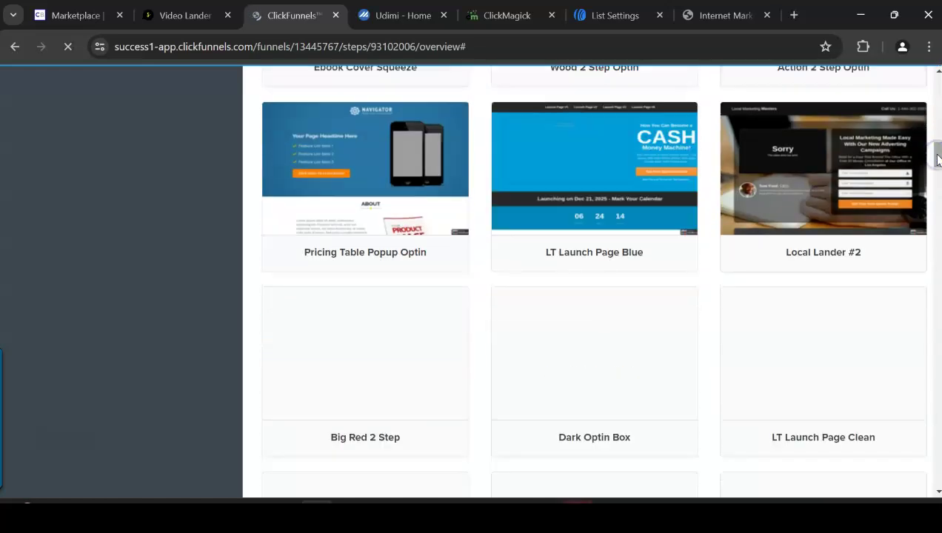
pyautogui.moveTo(935, 156); pyautogui.dragTo(897, 33)
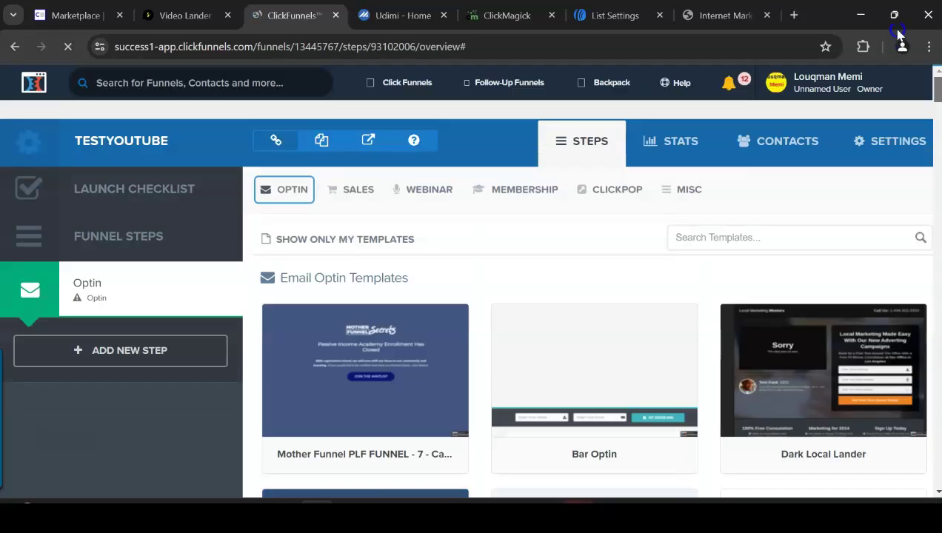
# Apply the Video BG Squeeze template to the Optin step and open the page for editing.
pyautogui.moveTo(911, 81); pyautogui.dragTo(929, 113)
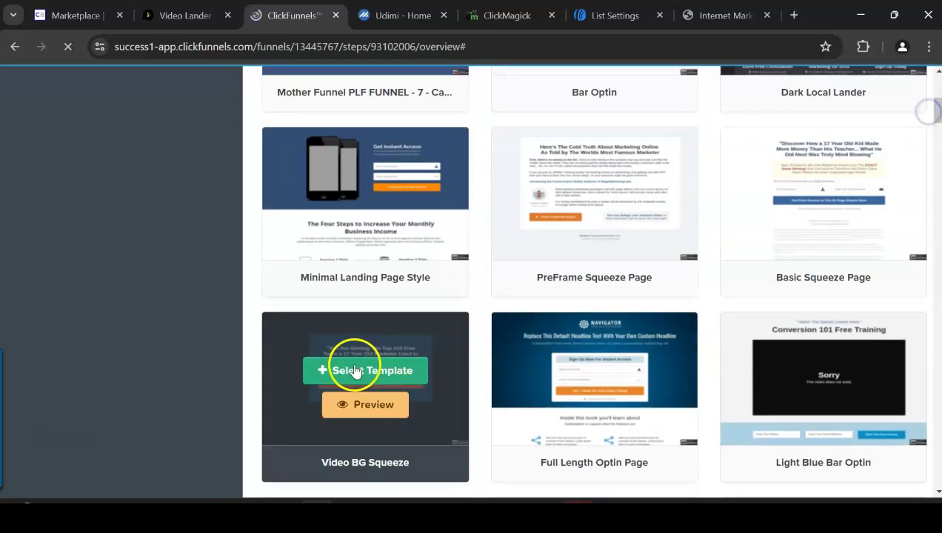
pyautogui.click(375, 372)
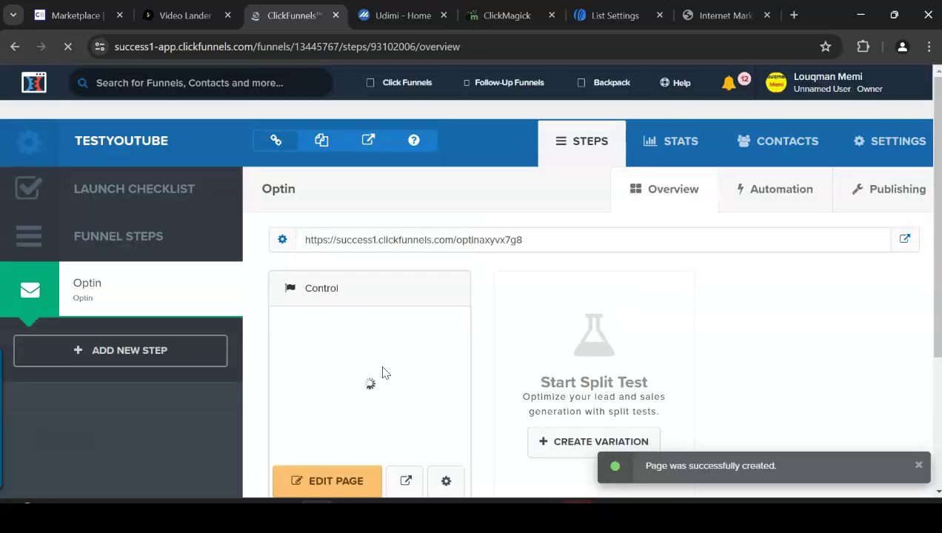
pyautogui.click(346, 483)
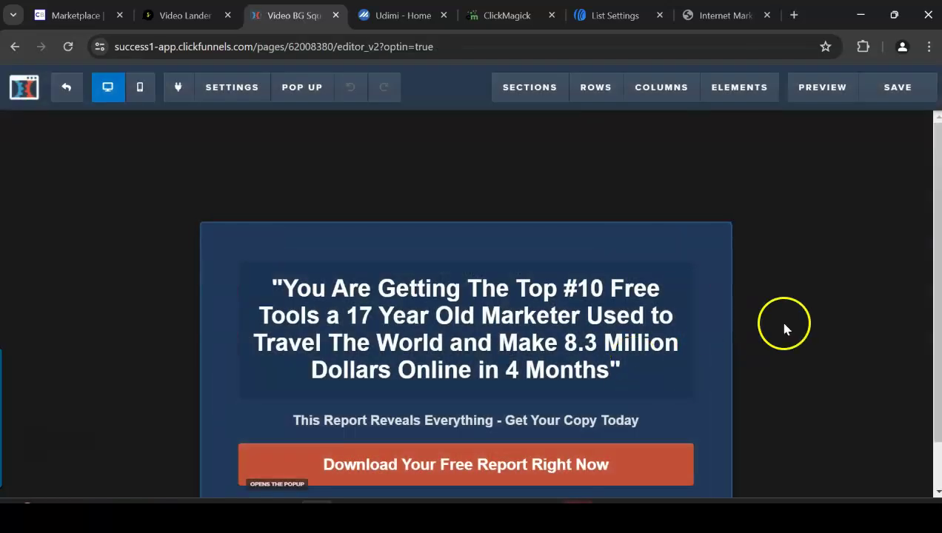
# Reduce the top margin of the optin area so the box sits higher on the page.
pyautogui.click(719, 240)
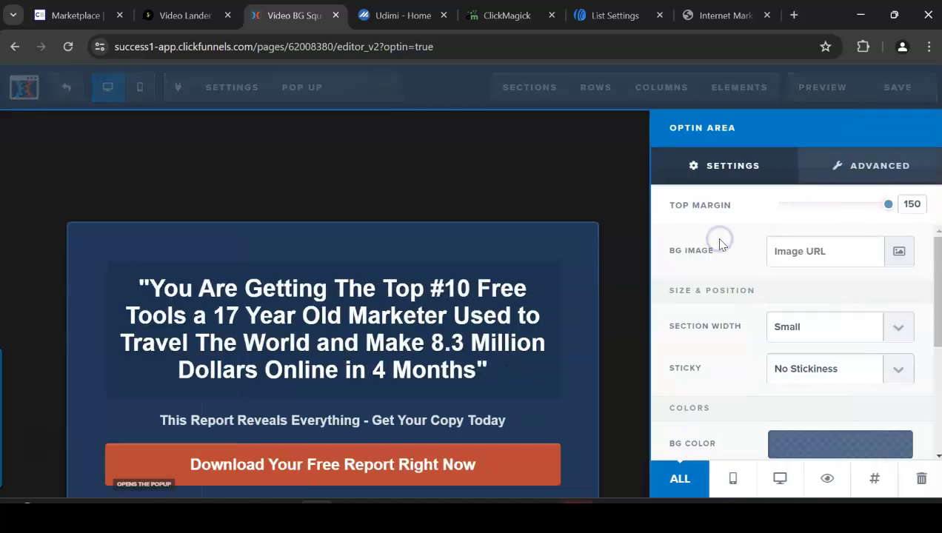
pyautogui.moveTo(889, 204); pyautogui.dragTo(824, 211)
pyautogui.click(448, 255)
# Replace the headline wording inside the quotation marks with "Let me show you how to make $10,000 per month online without a website".
pyautogui.click(523, 258)
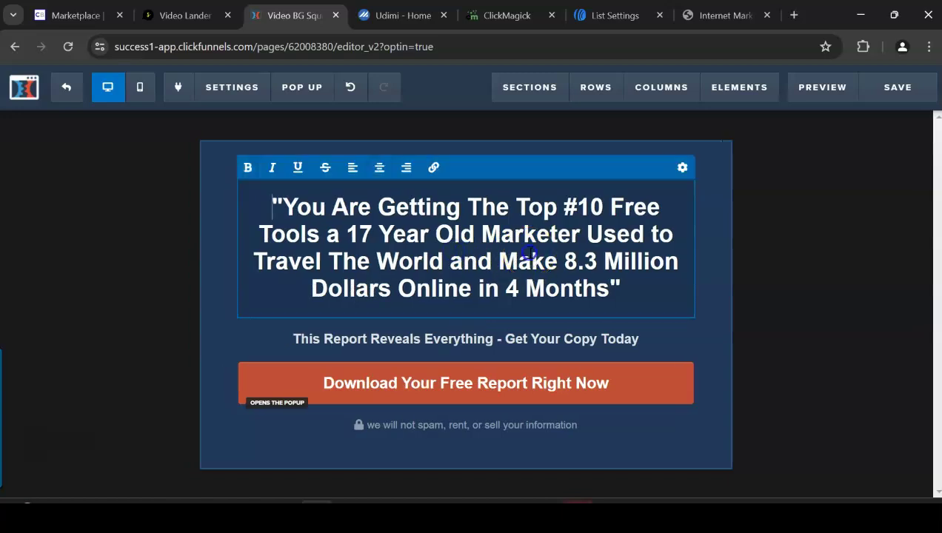
pyautogui.moveTo(610, 289); pyautogui.dragTo(284, 211)
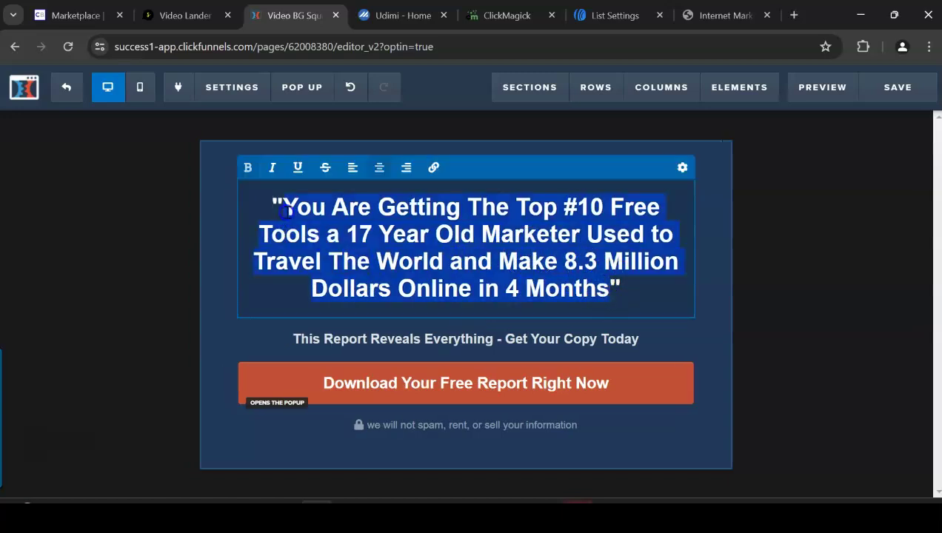
pyautogui.write('Let')
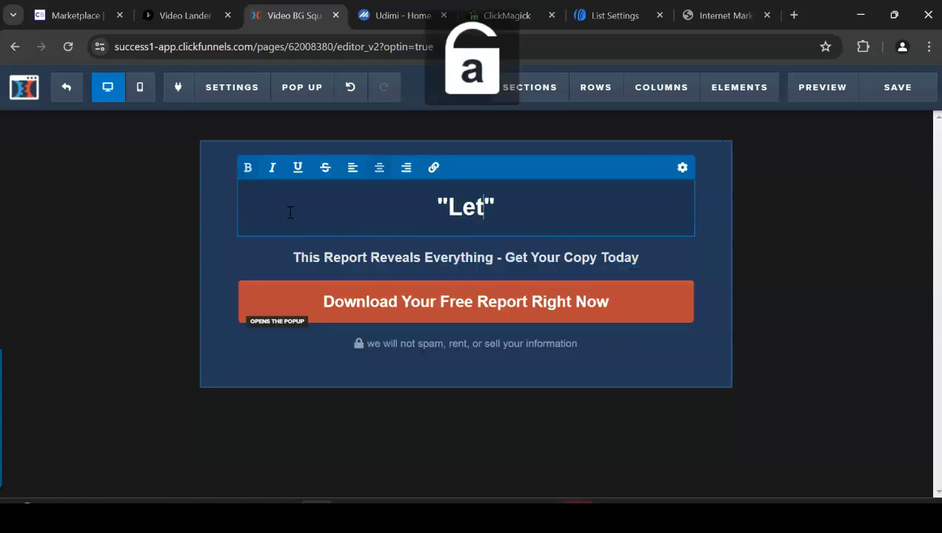
pyautogui.write(' me show you how to make ')
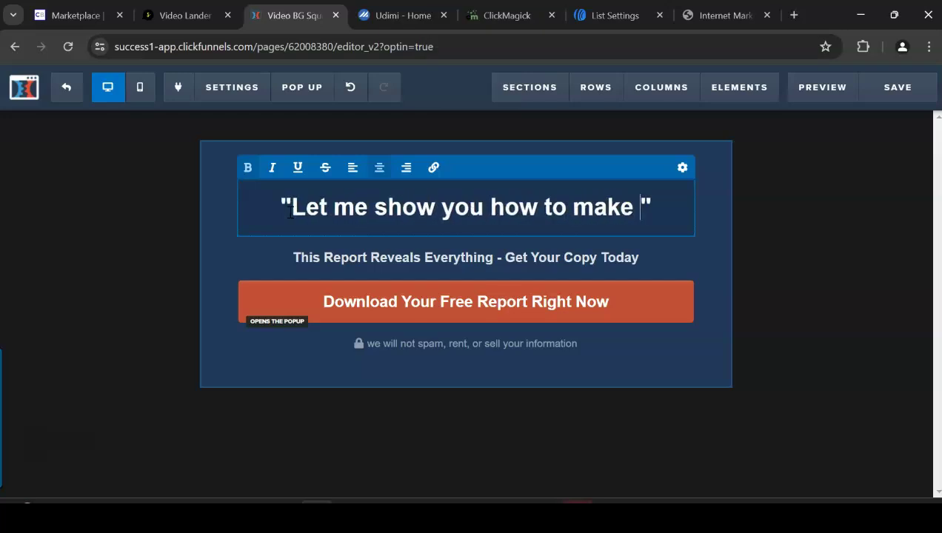
pyautogui.write('$10,000')
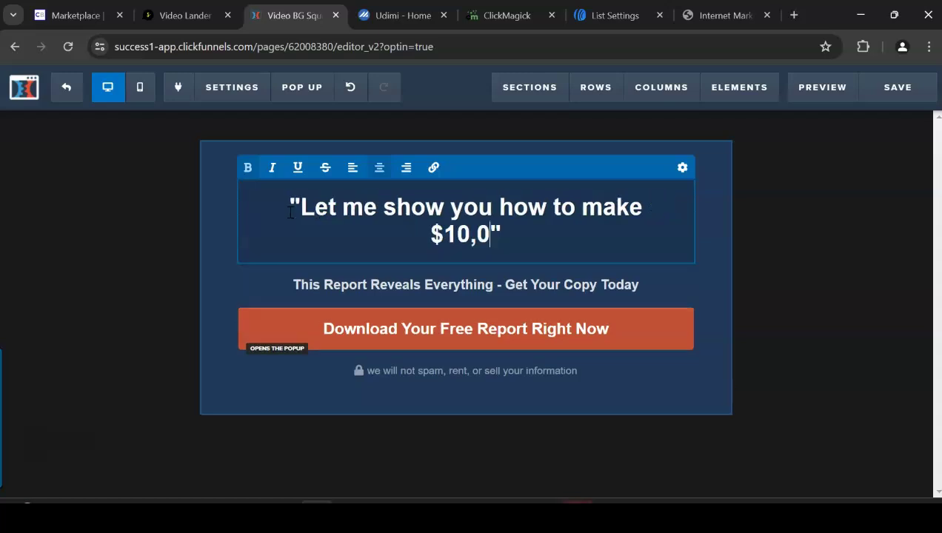
pyautogui.write(' per month')
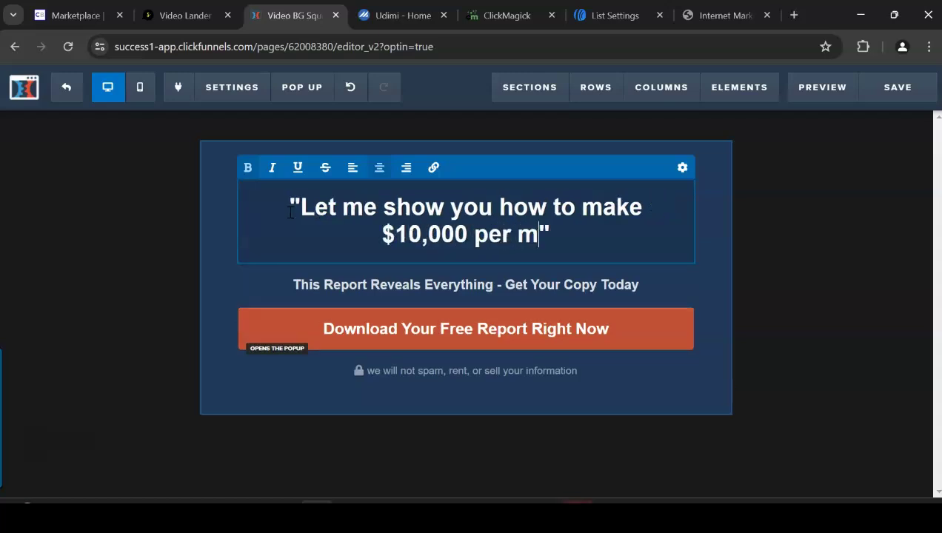
pyautogui.write(' with')
pyautogui.press('BackSpace')
pyautogui.press('BackSpace')
pyautogui.press('BackSpace')
pyautogui.press('BackSpace')
pyautogui.write('online without a website')
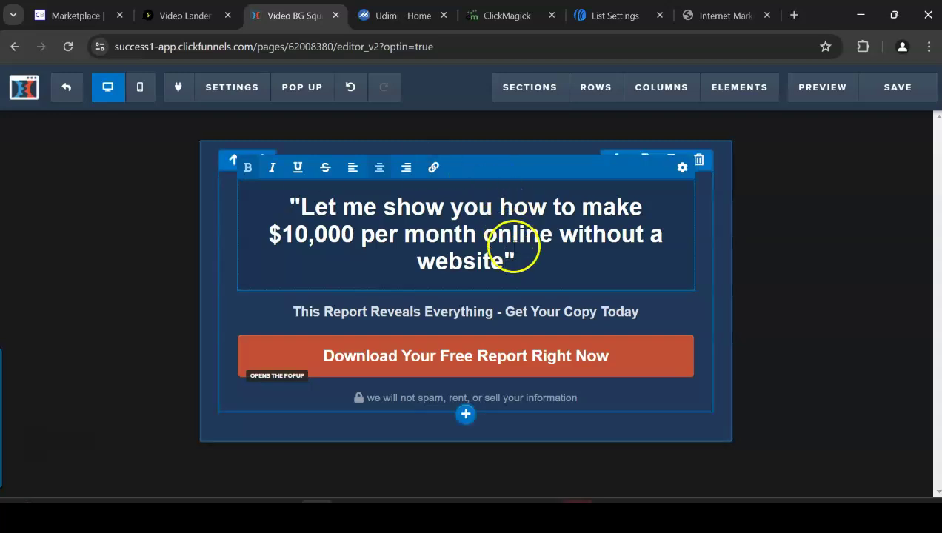
# Delete the "This Report Reveals Everything - Get Your Copy Today" line below the headline.
pyautogui.click(639, 325)
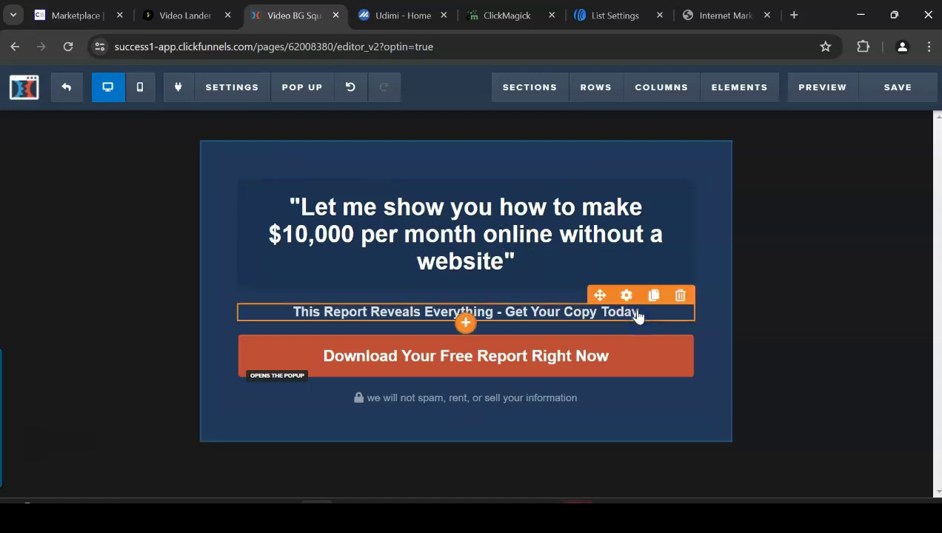
pyautogui.click(679, 296)
pyautogui.click(538, 141)
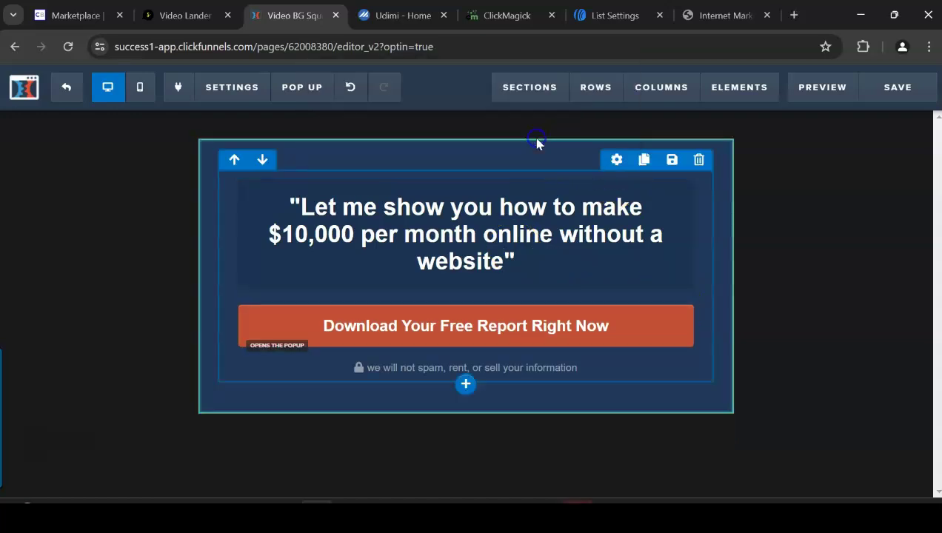
# Change the sign-up button's text to "YES! I WANT TO MAKE MONEY ONLINE".
pyautogui.click(618, 336)
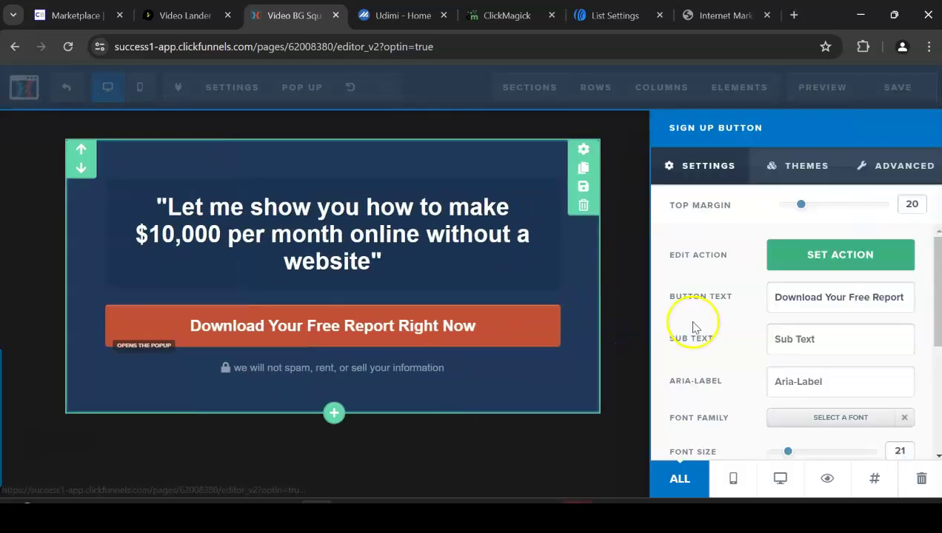
pyautogui.tripleClick(807, 307)
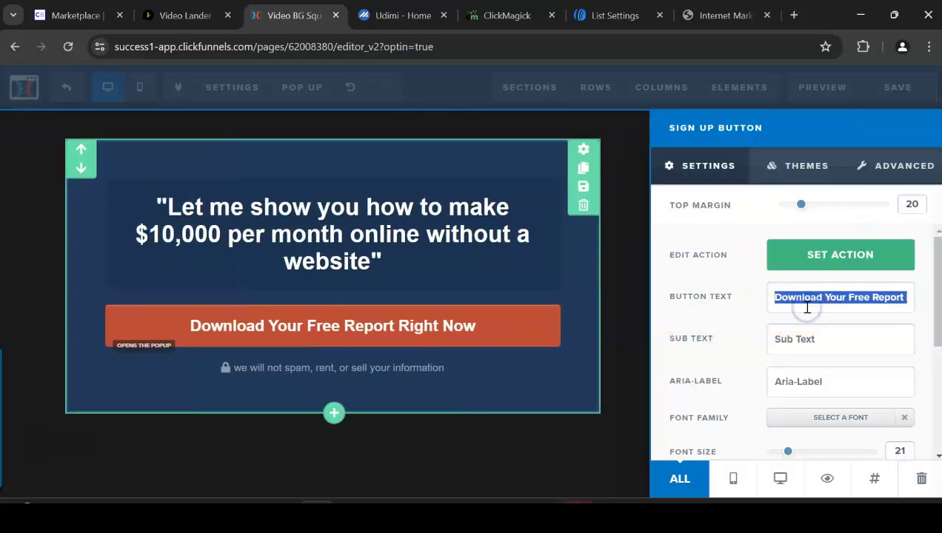
pyautogui.press('capslock')
pyautogui.write('YES')
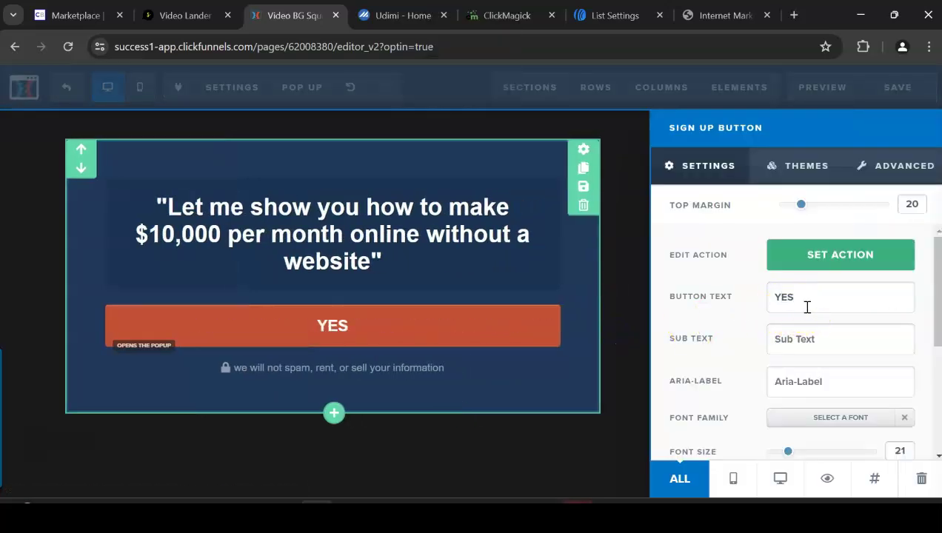
pyautogui.write('! I WANO TO M')
pyautogui.press('BackSpace')
pyautogui.press('BackSpace')
pyautogui.press('BackSpace')
pyautogui.press('BackSpace')
pyautogui.press('BackSpace')
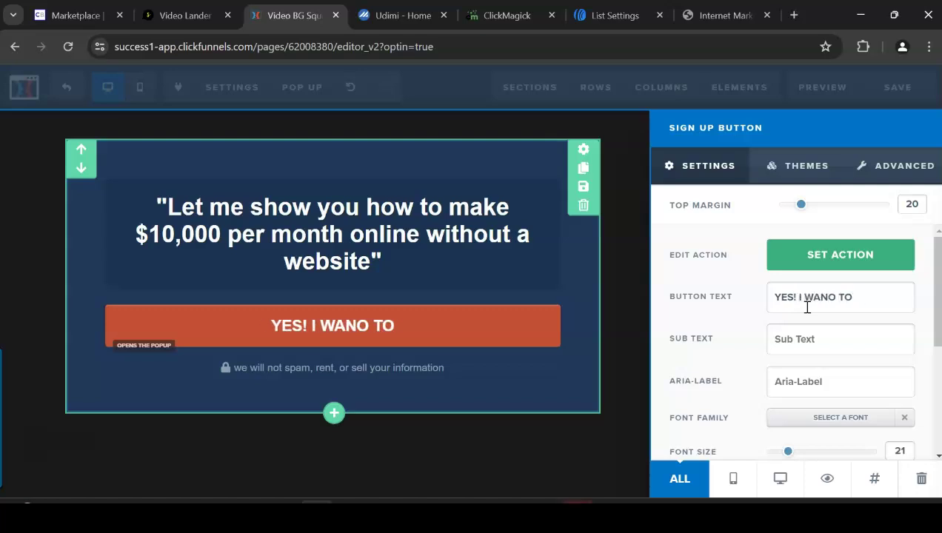
pyautogui.write('T')
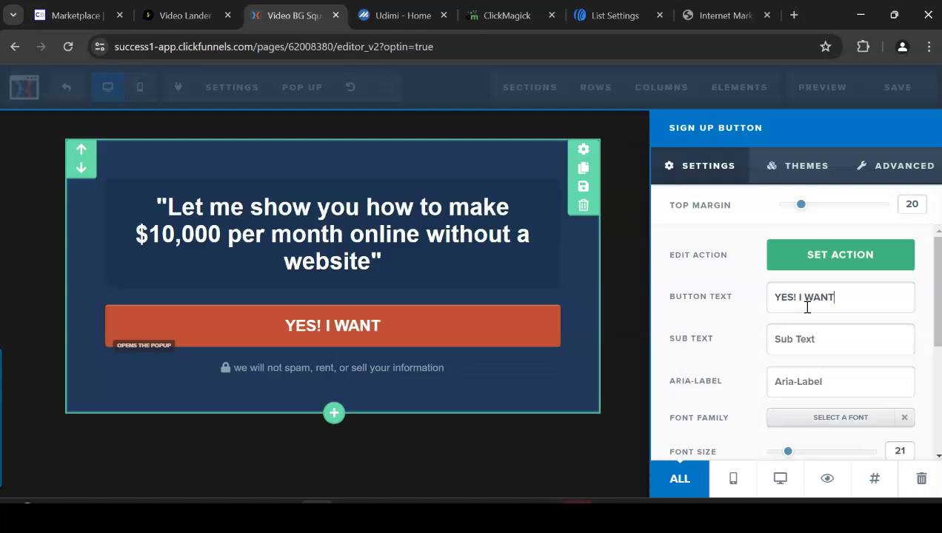
pyautogui.write(' TO MAKE MONEY ONLINE')
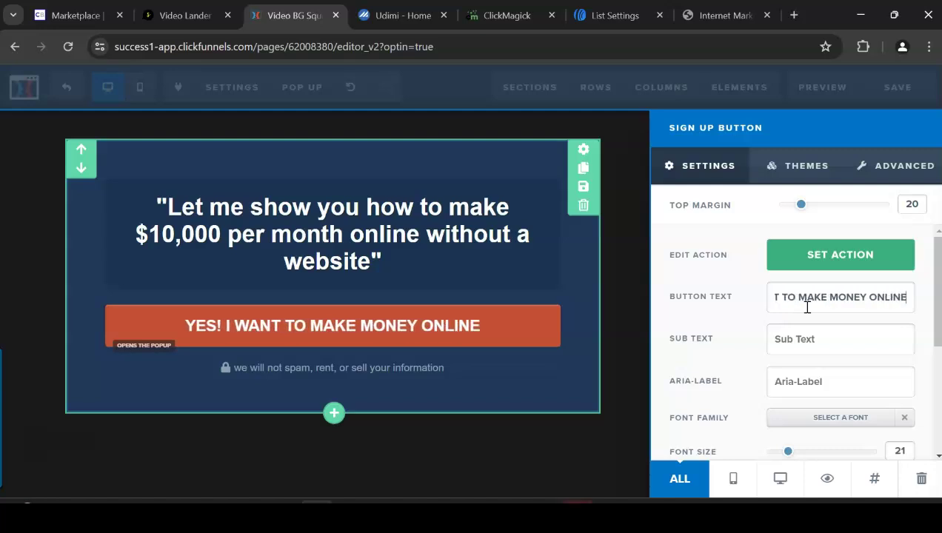
pyautogui.click(473, 256)
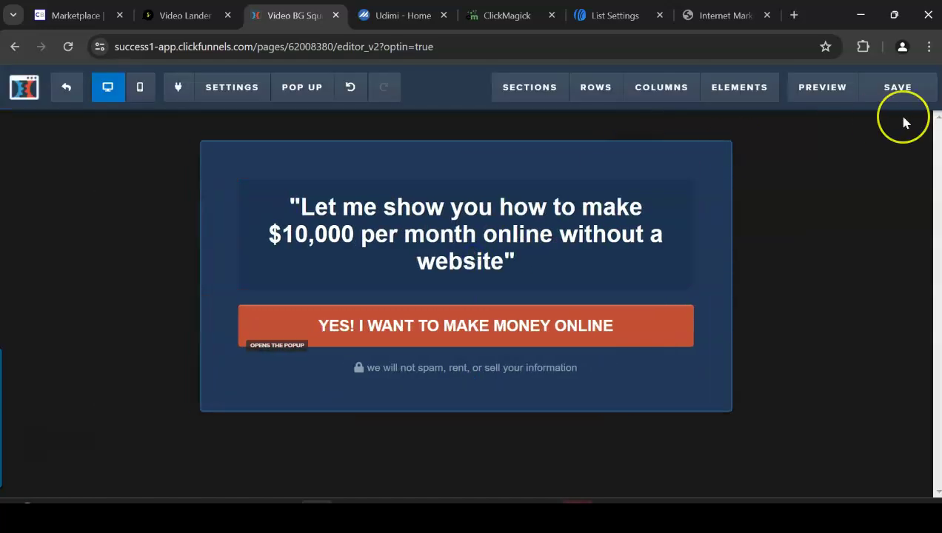
# Connect the page to the Aweber integration with the Integrate Existing List action and the Ultimate Online Mastery list.
pyautogui.click(255, 119)
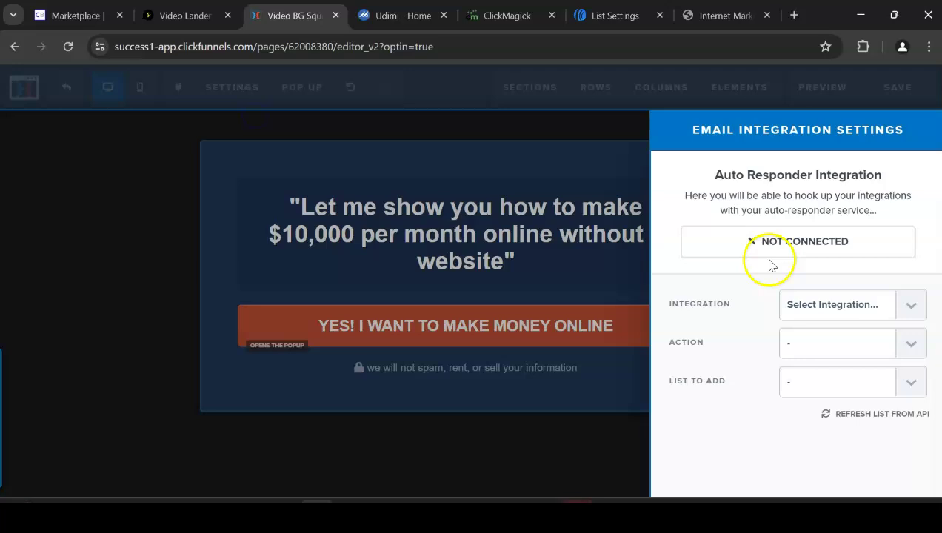
pyautogui.click(870, 320)
pyautogui.click(841, 368)
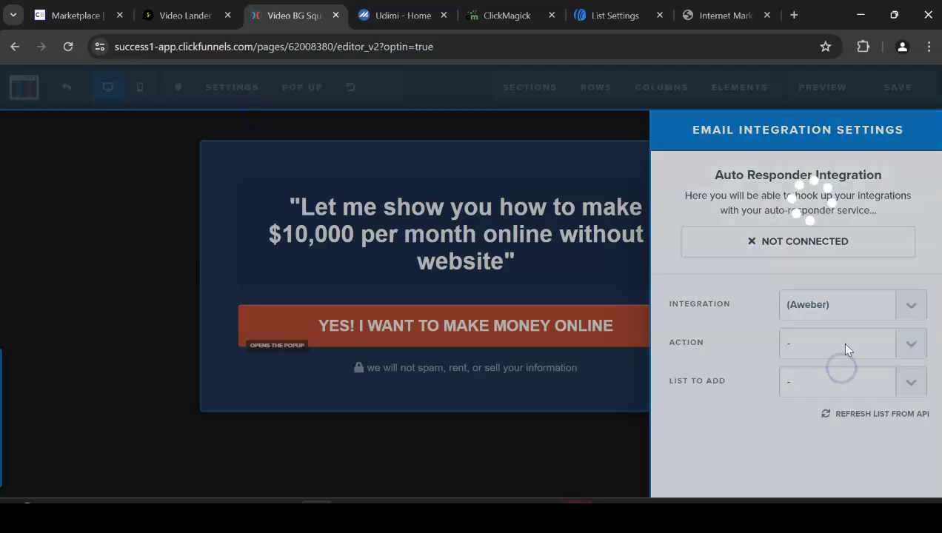
pyautogui.click(848, 345)
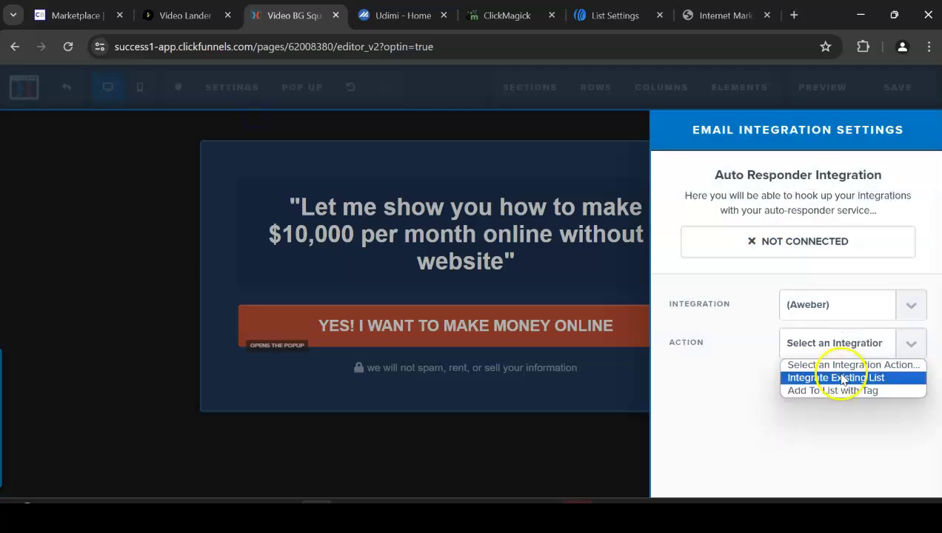
pyautogui.click(837, 378)
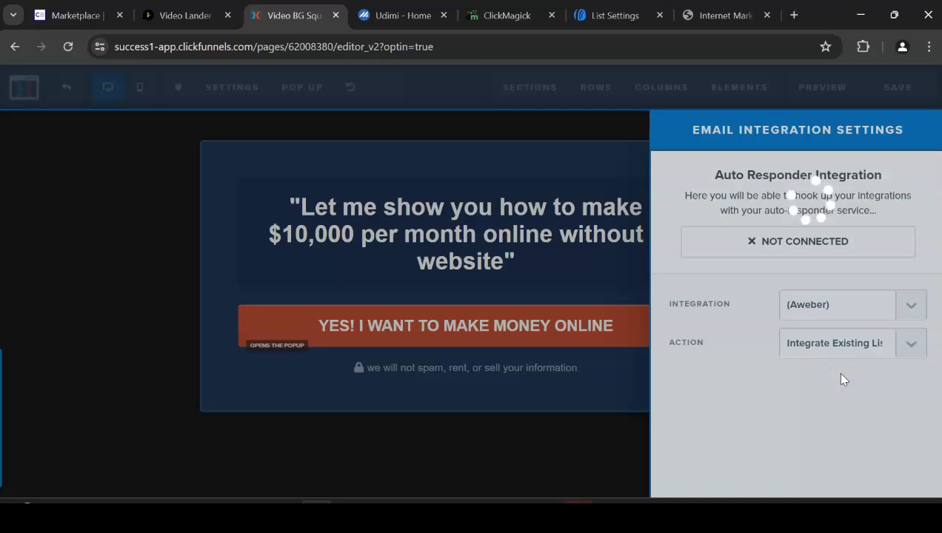
pyautogui.click(841, 384)
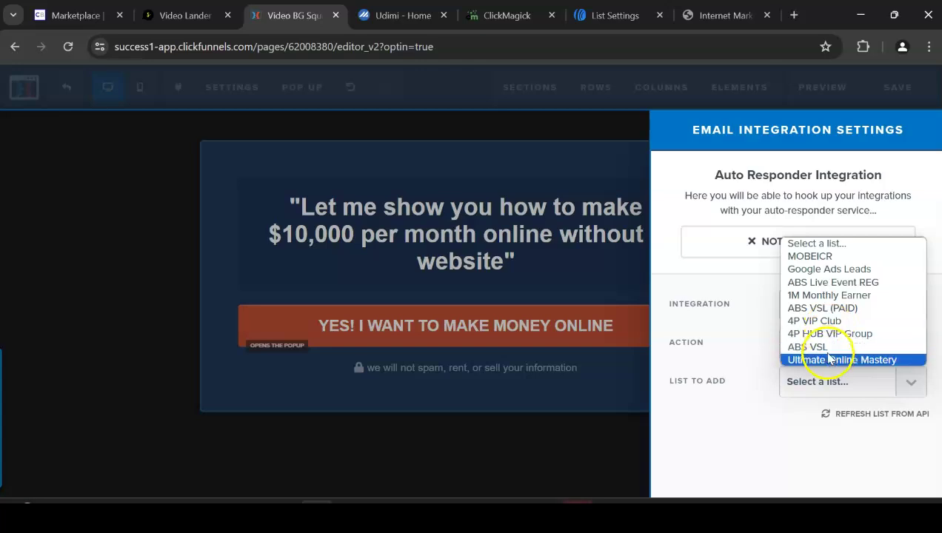
pyautogui.click(831, 361)
pyautogui.click(486, 241)
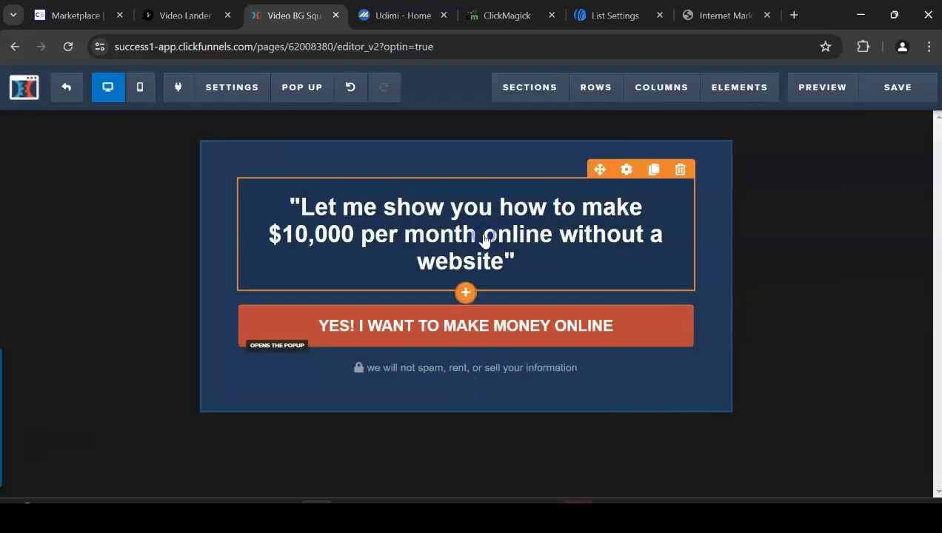
# Set the page's SEO title to "MAKE MONEY TODAY".
pyautogui.click(251, 87)
pyautogui.click(250, 148)
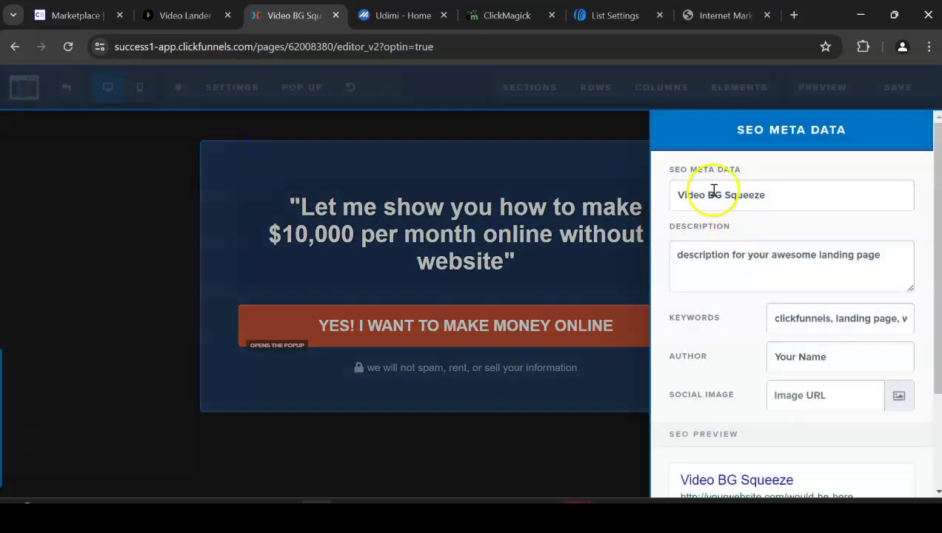
pyautogui.tripleClick(721, 187)
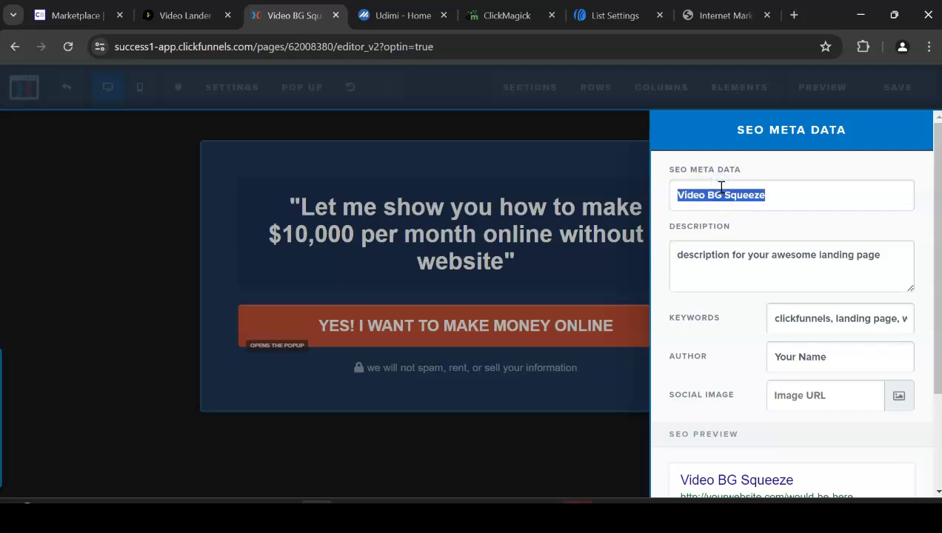
pyautogui.write('MAKE MONEY TODAY')
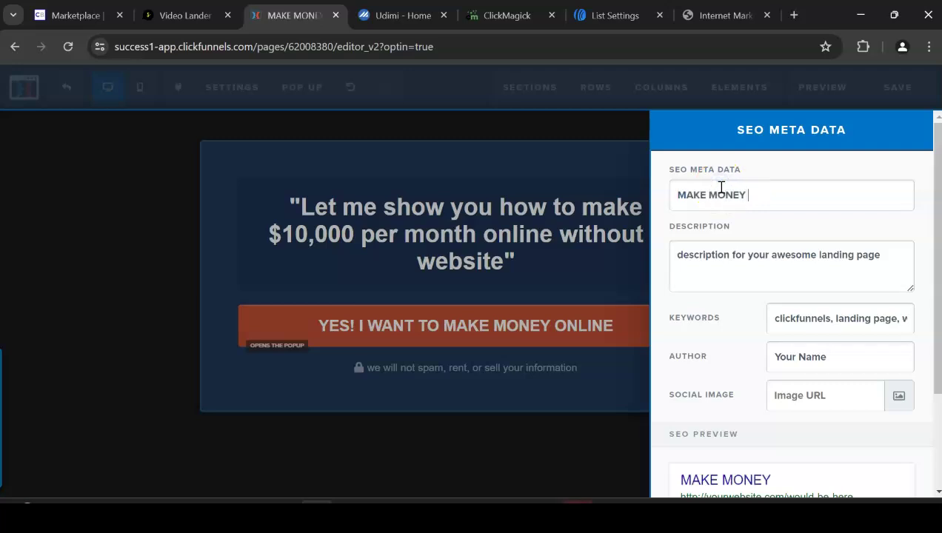
pyautogui.click(519, 185)
# Paste the copied ClickBank HopLink as the On Submit Go To address in the page's general settings.
pyautogui.click(232, 87)
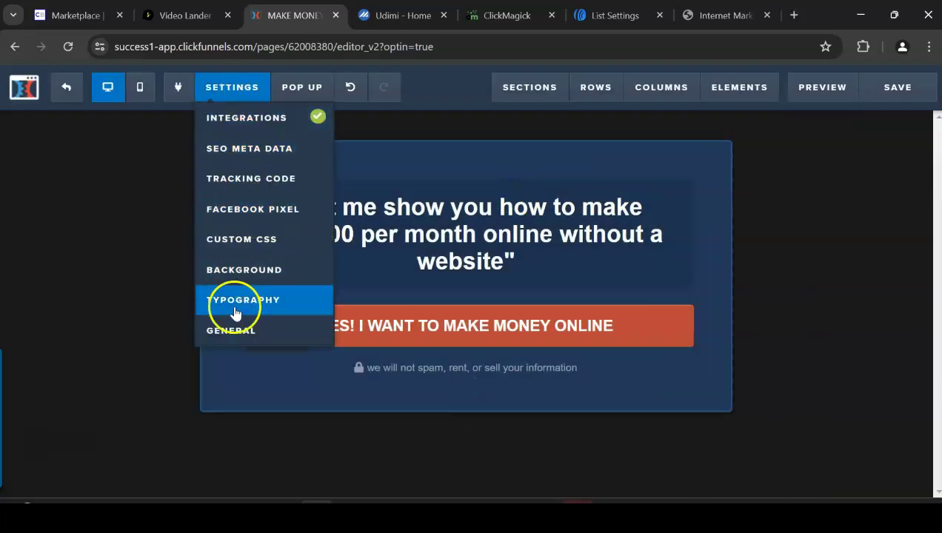
pyautogui.click(232, 335)
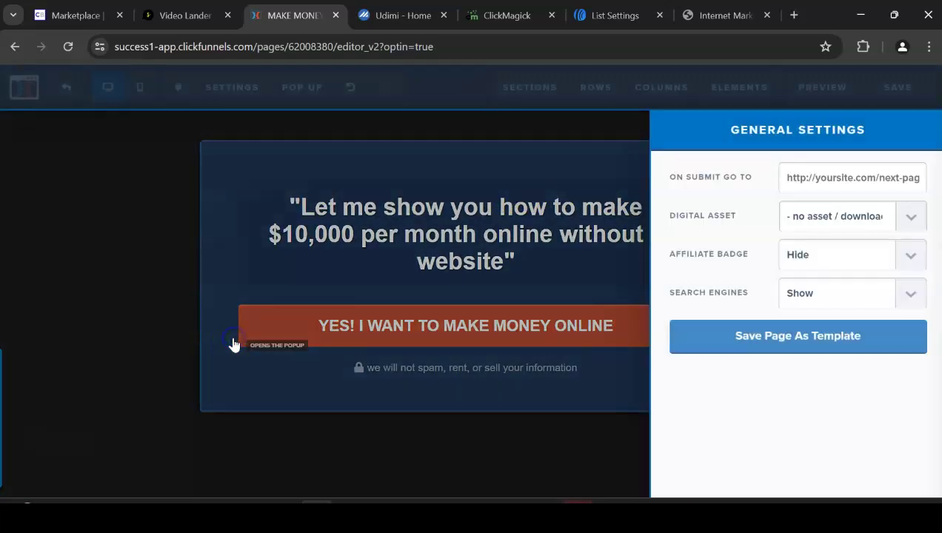
pyautogui.click(804, 176)
pyautogui.hotkey('ctrl', 'v')
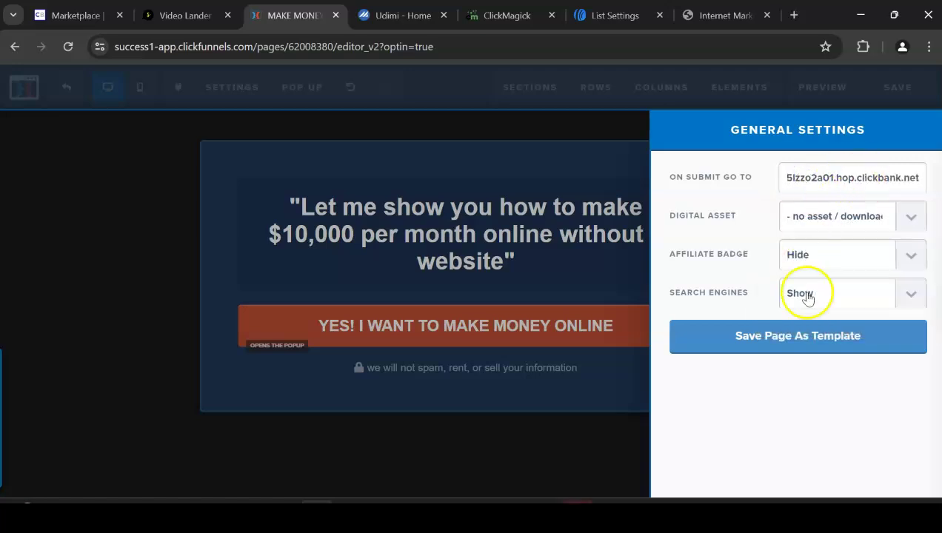
pyautogui.click(479, 255)
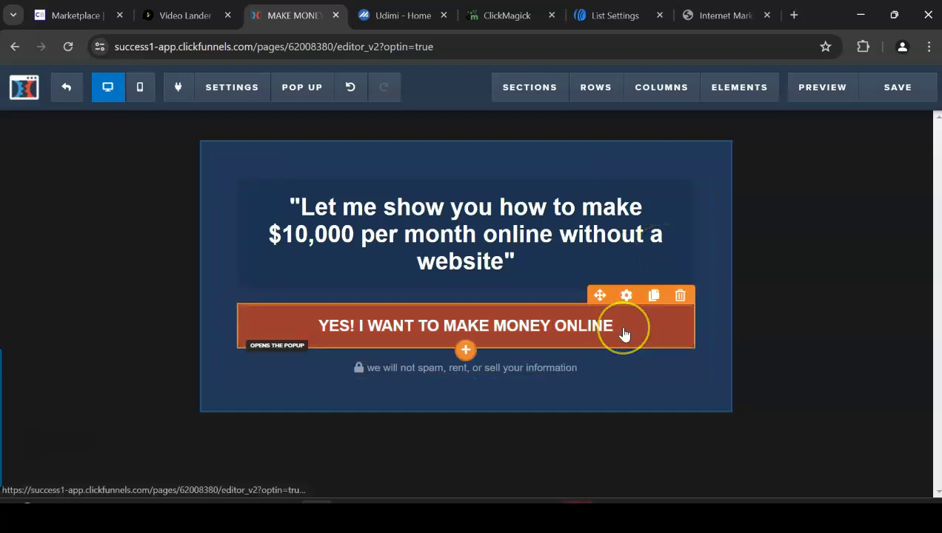
# Preview the opt-in page, close the preview, and return to the funnel's Optin step overview.
pyautogui.click(811, 82)
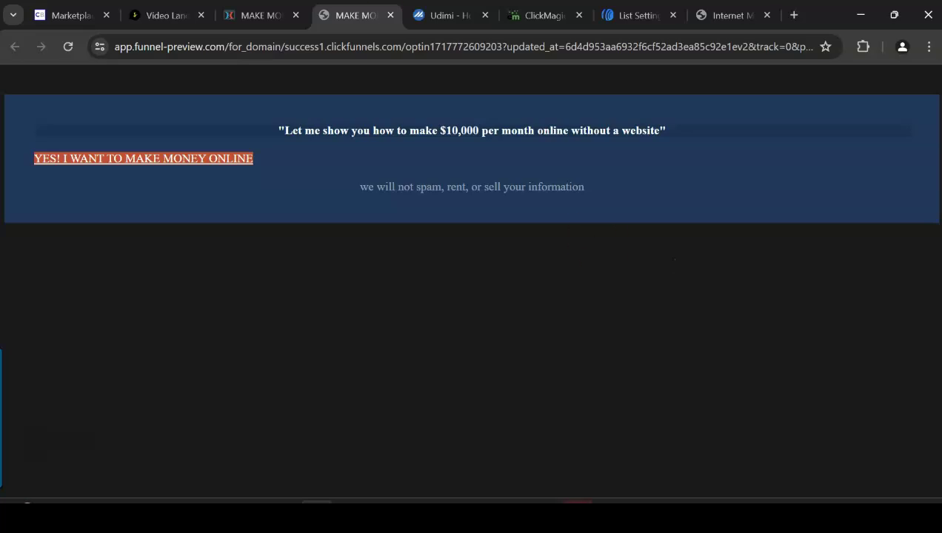
pyautogui.click(390, 15)
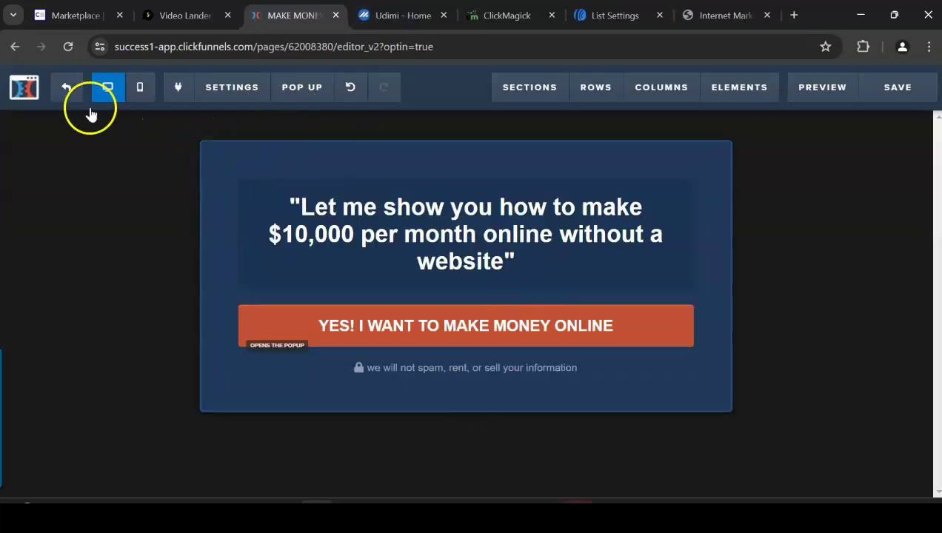
pyautogui.click(65, 90)
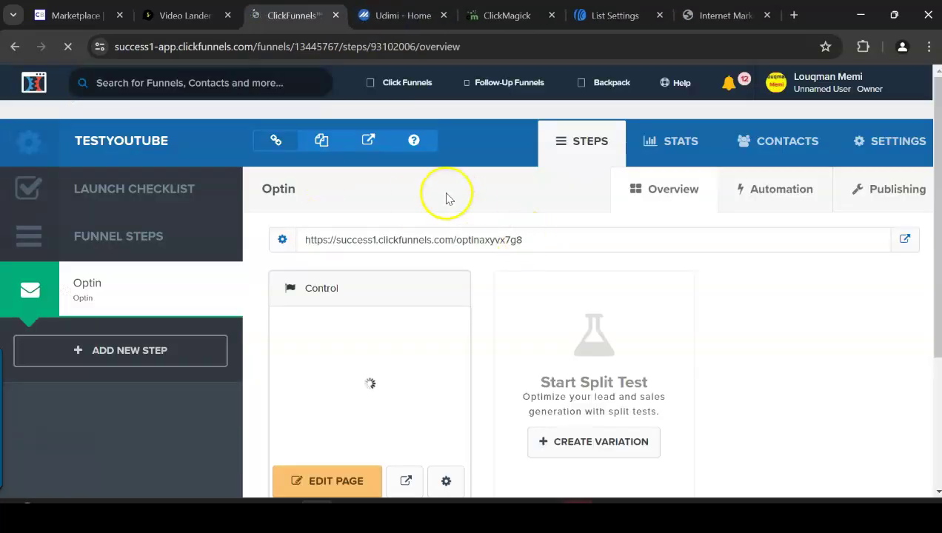
# Copy the Optin step's page URL, load it in a new browser tab, and close the neighbouring Internet Marketing tab.
pyautogui.click(433, 239)
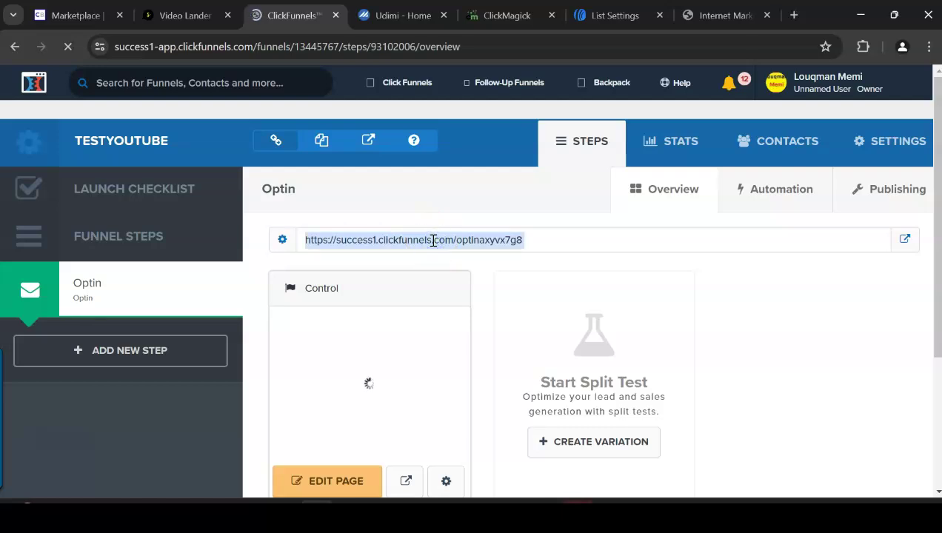
pyautogui.click(794, 15)
pyautogui.hotkey('ctrl', 'v')
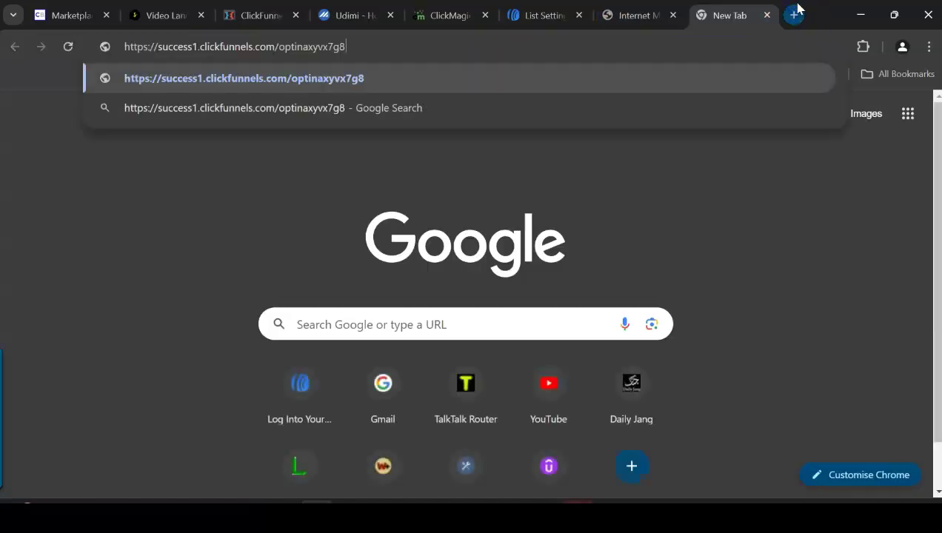
pyautogui.press('Return')
pyautogui.click(672, 17)
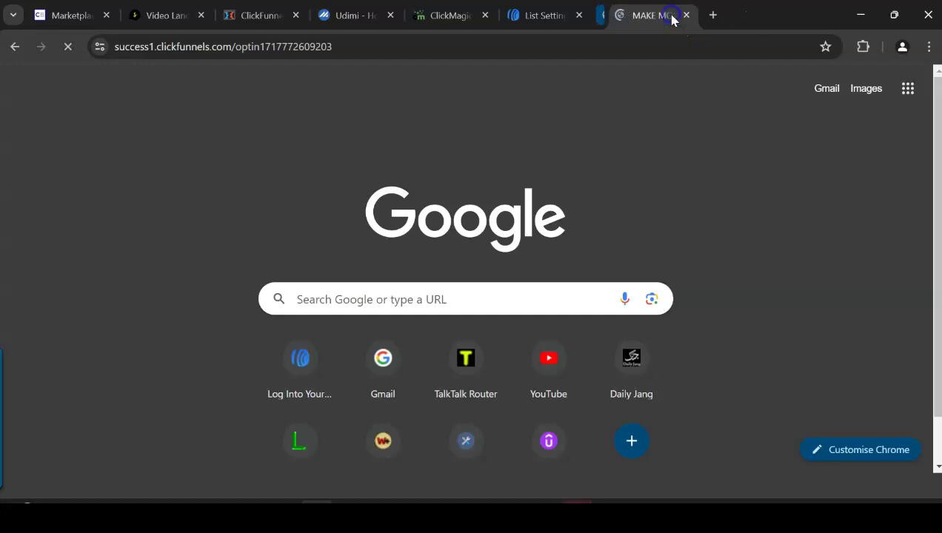
# Open and close the sign-up pop-up on the live page, and return to the funnel's Optin step overview.
pyautogui.click(551, 298)
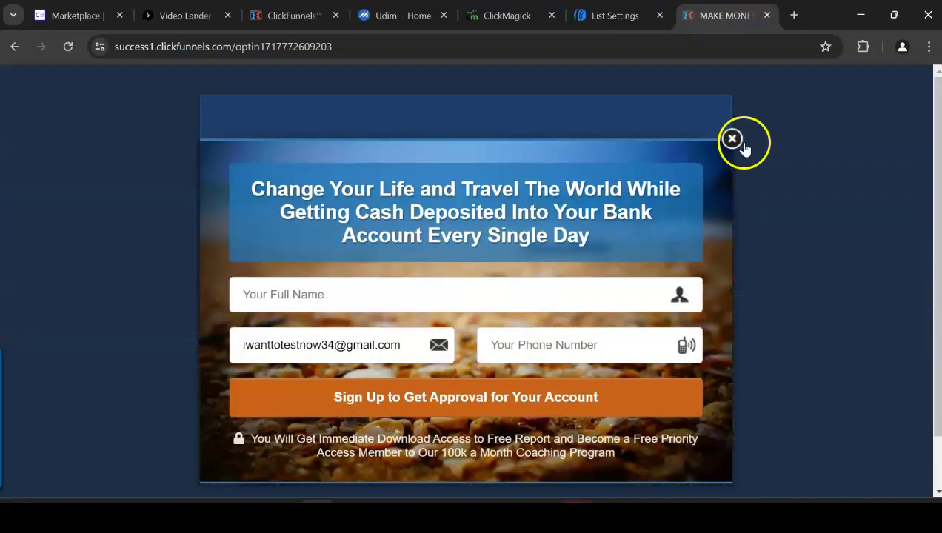
pyautogui.click(733, 139)
pyautogui.click(293, 15)
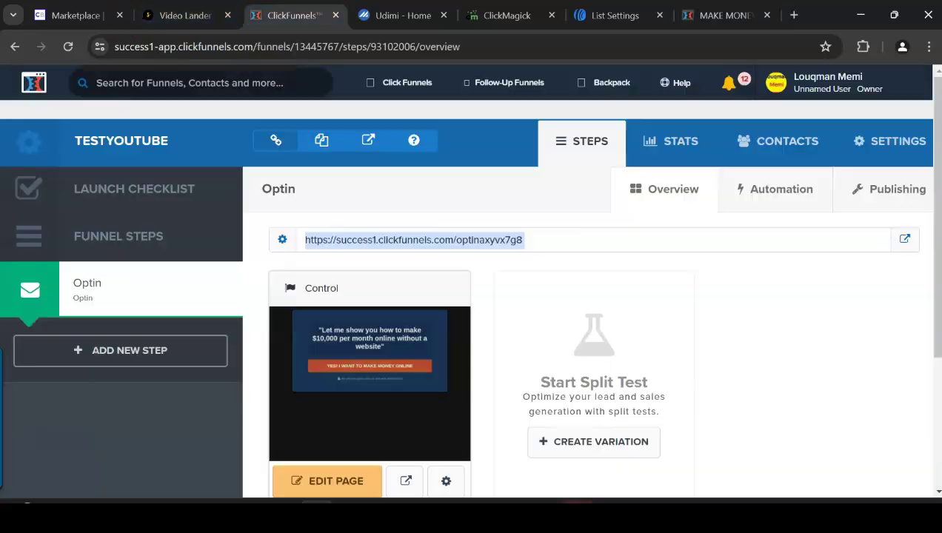
# Open the Optin page in the page editor and show its pop-up for editing.
pyautogui.click(345, 479)
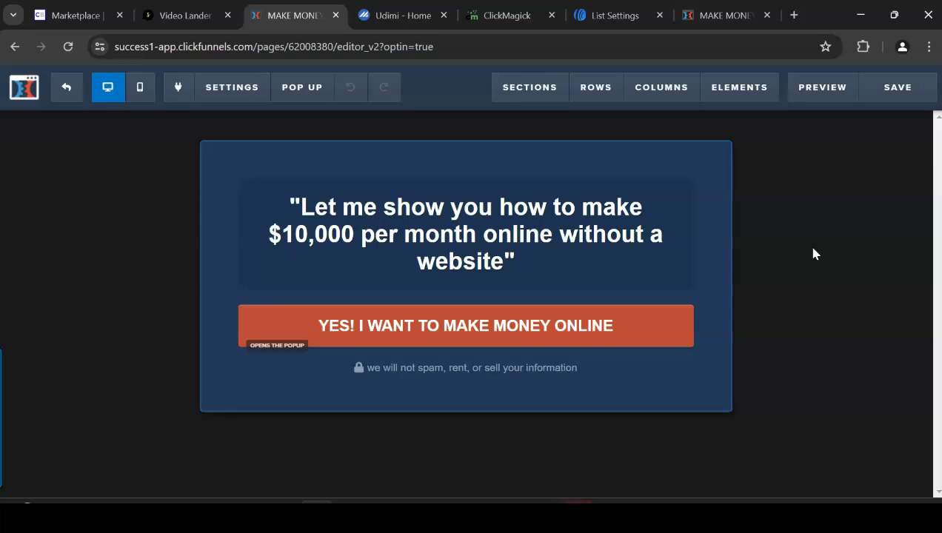
pyautogui.moveTo(307, 95)
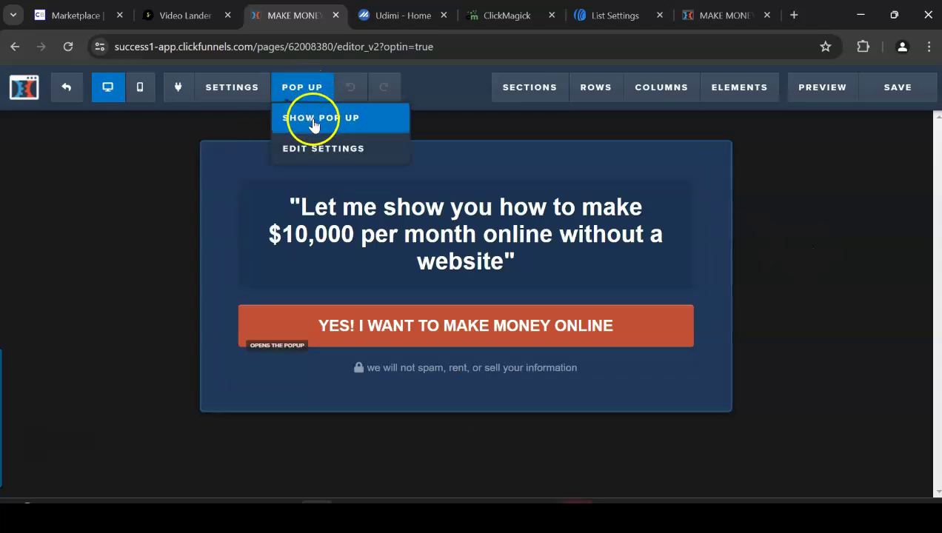
pyautogui.click(313, 120)
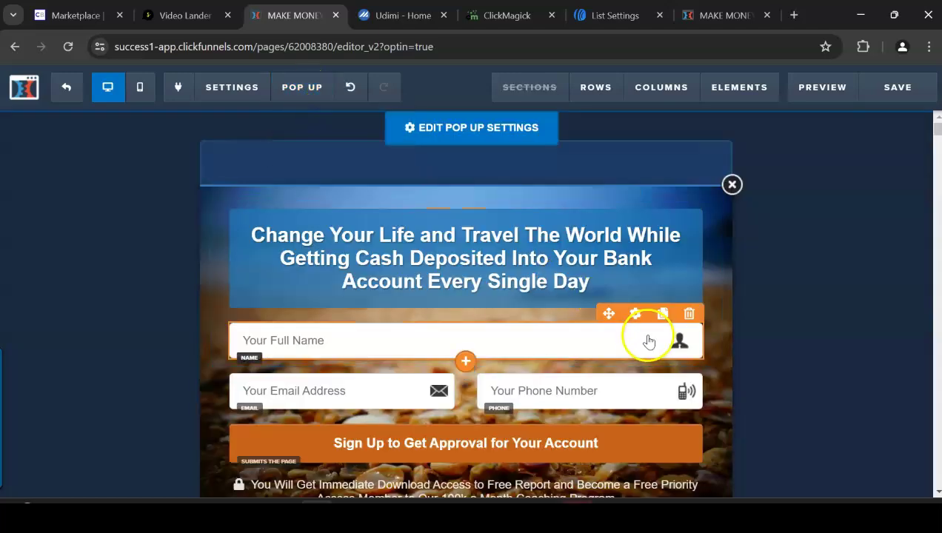
# Delete the Full Name and Phone Number fields from the pop-up.
pyautogui.click(690, 315)
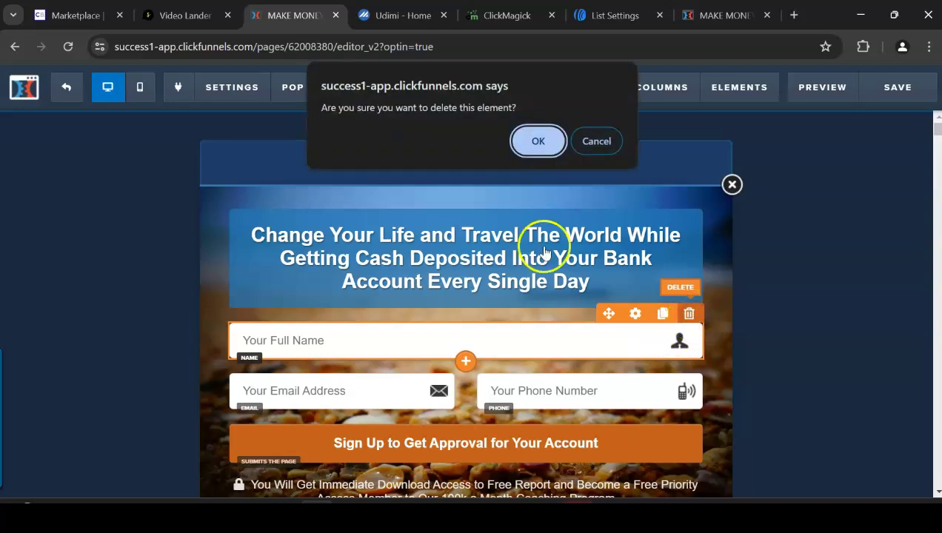
pyautogui.click(538, 140)
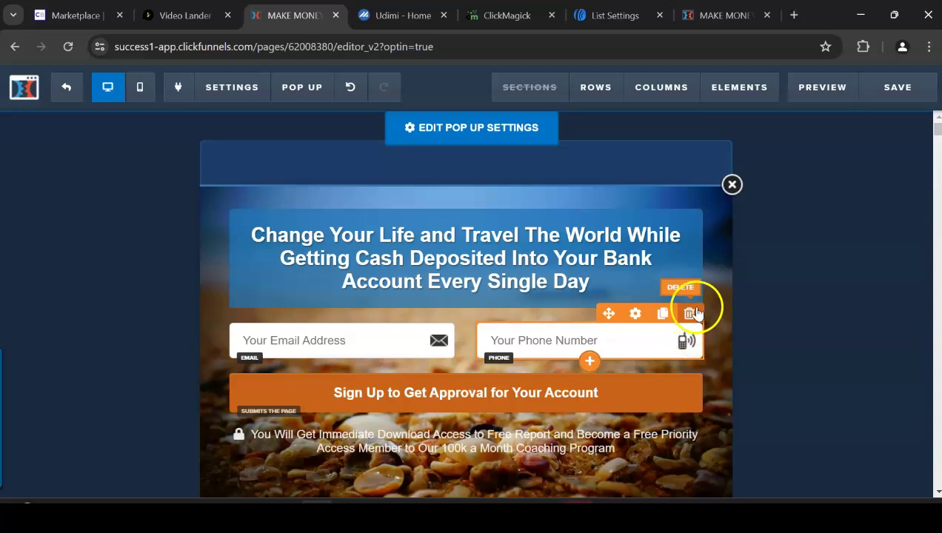
pyautogui.click(695, 313)
pyautogui.click(537, 140)
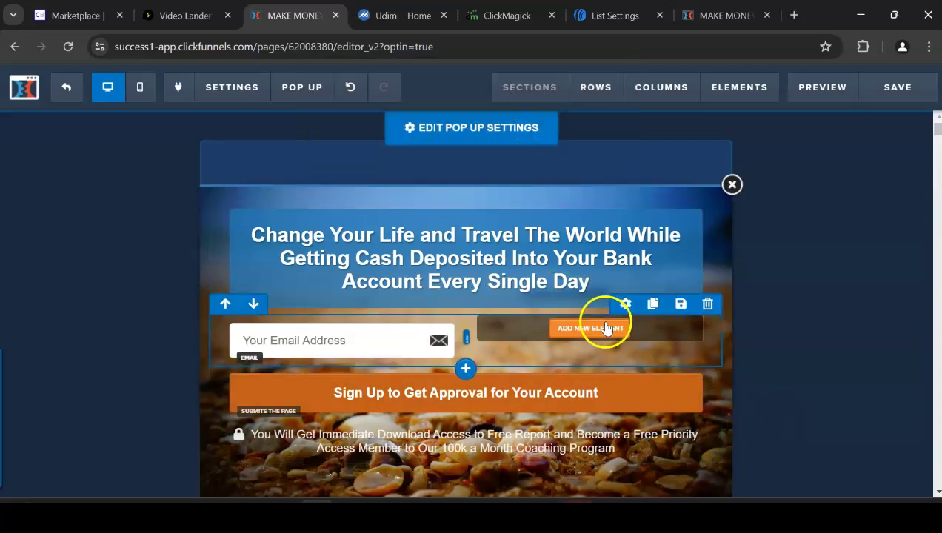
# Delete the pop-up's two-column row with the email field and the free-report note below the sign-up button.
pyautogui.click(709, 306)
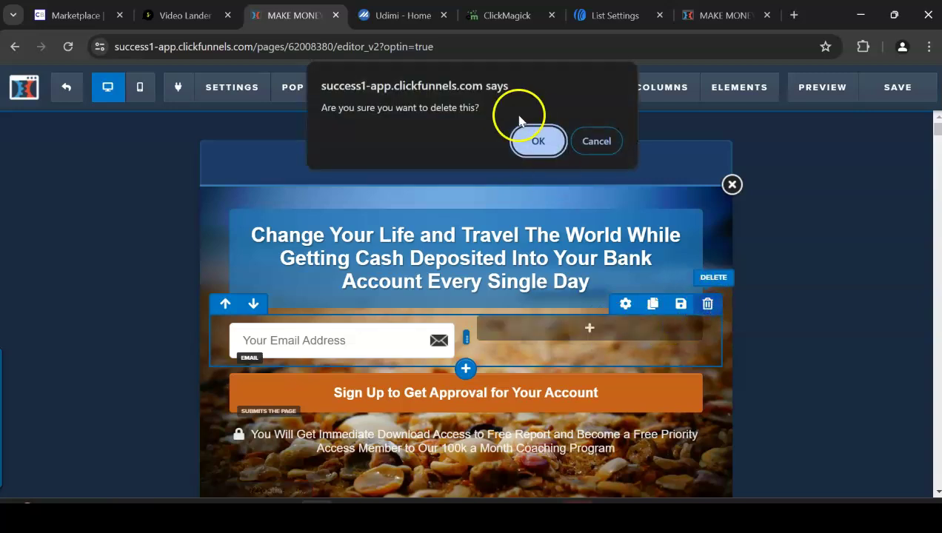
pyautogui.click(540, 141)
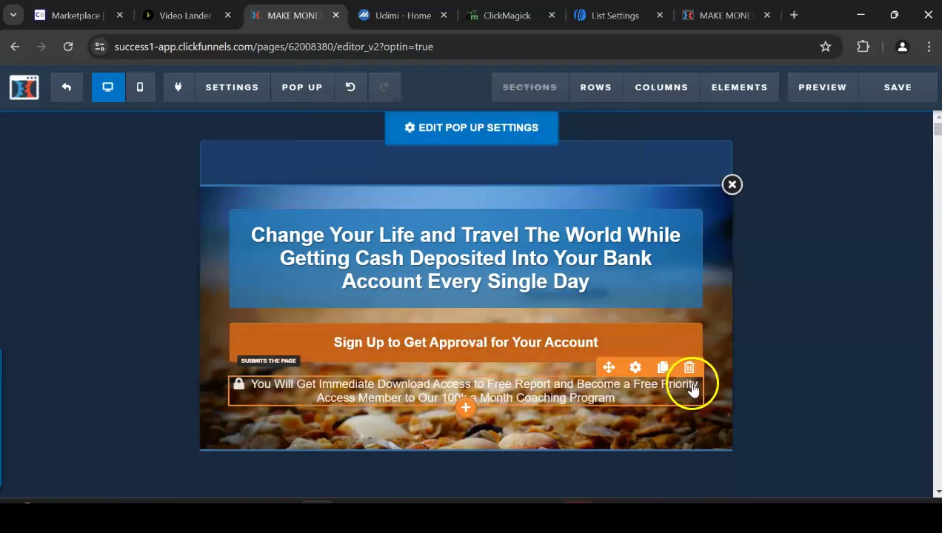
pyautogui.click(689, 368)
pyautogui.click(539, 140)
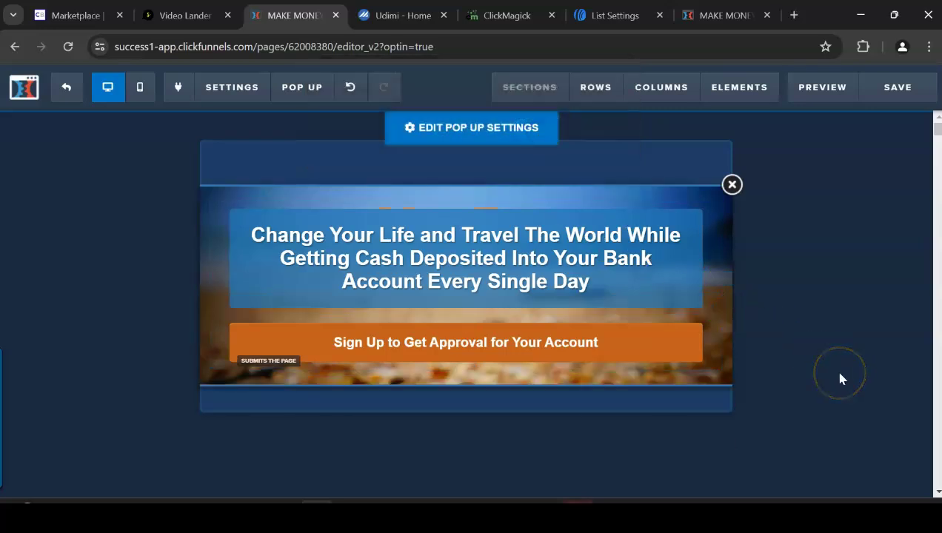
# Replace the pop-up headline with "ENTER YOUR REAL EMAIL BELOW FOR INSTANT ACCESS NOW!".
pyautogui.click(689, 237)
pyautogui.moveTo(595, 295); pyautogui.dragTo(250, 236)
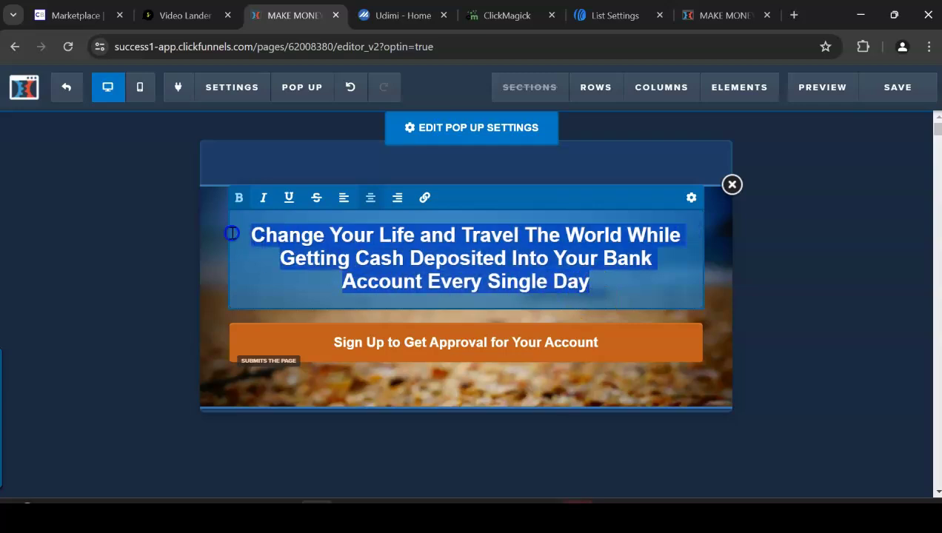
pyautogui.press('capslock')
pyautogui.write('E')
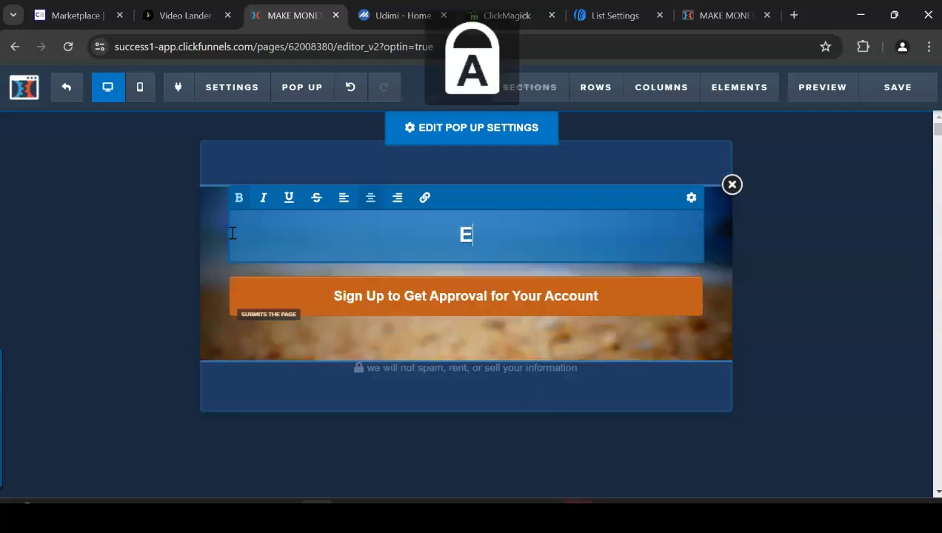
pyautogui.write('NTER Y')
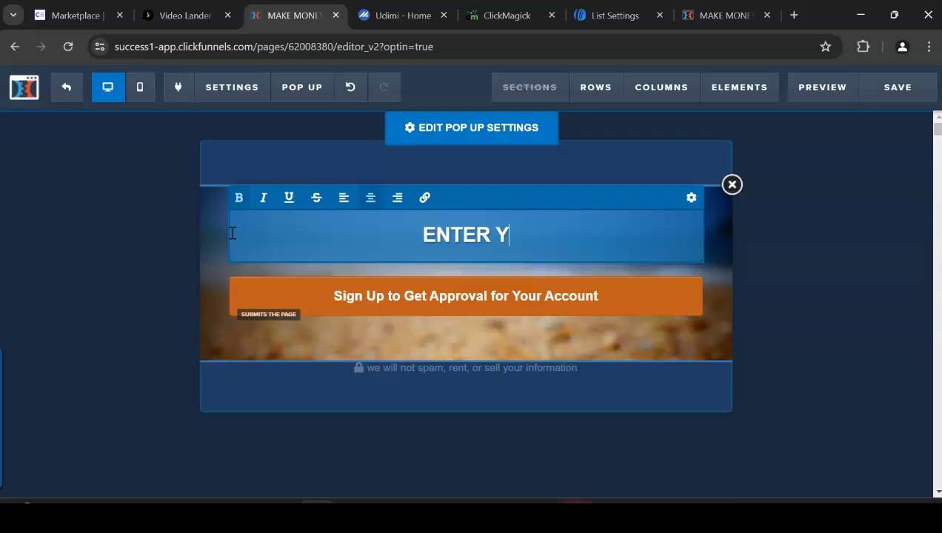
pyautogui.write('OUR REAL EM')
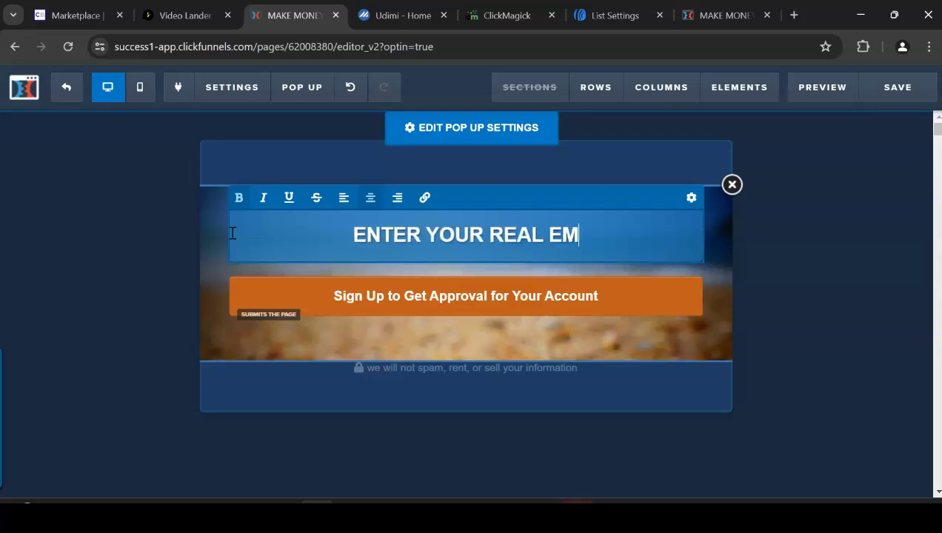
pyautogui.write('AIL BELOW ')
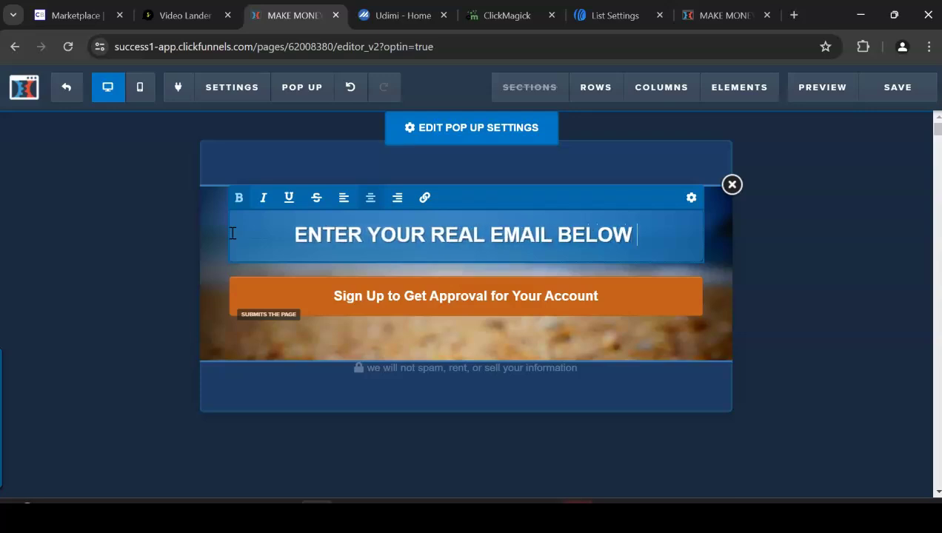
pyautogui.write('FOR INSTANT')
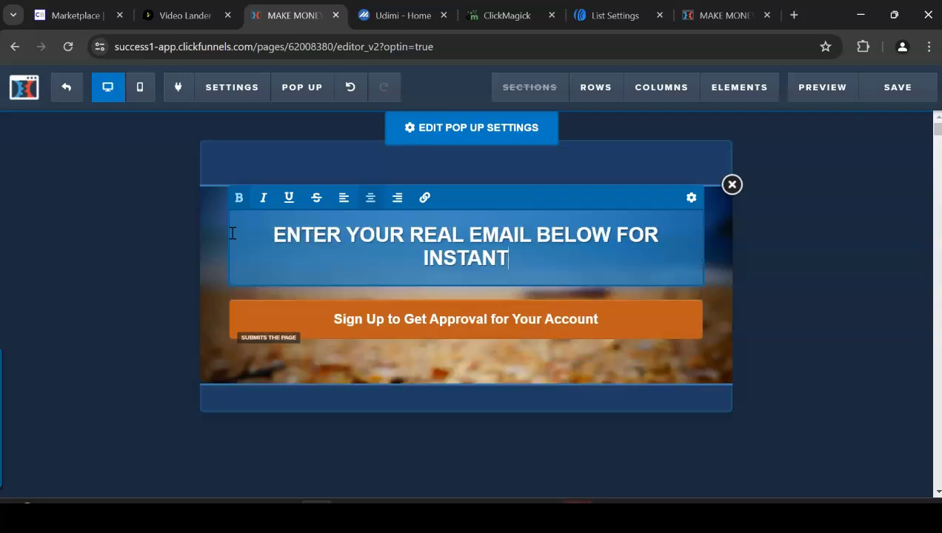
pyautogui.write(' ACCESS NOW!')
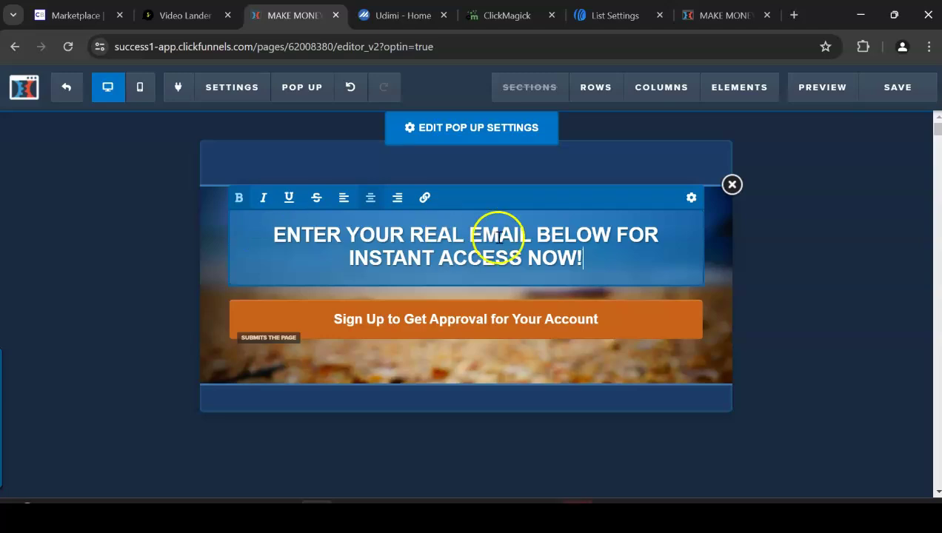
pyautogui.click(714, 359)
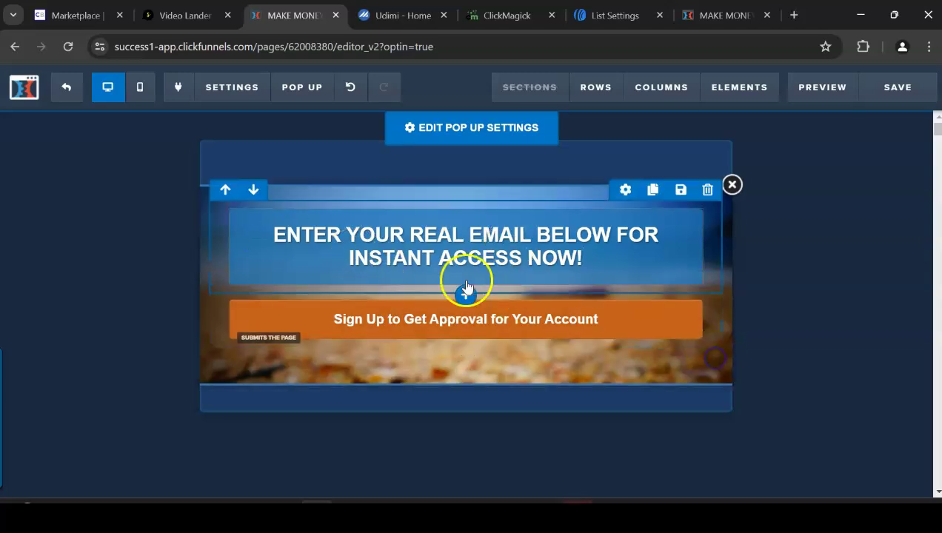
# Add an input element below the pop-up headline and set its input type to Email Address.
pyautogui.click(466, 291)
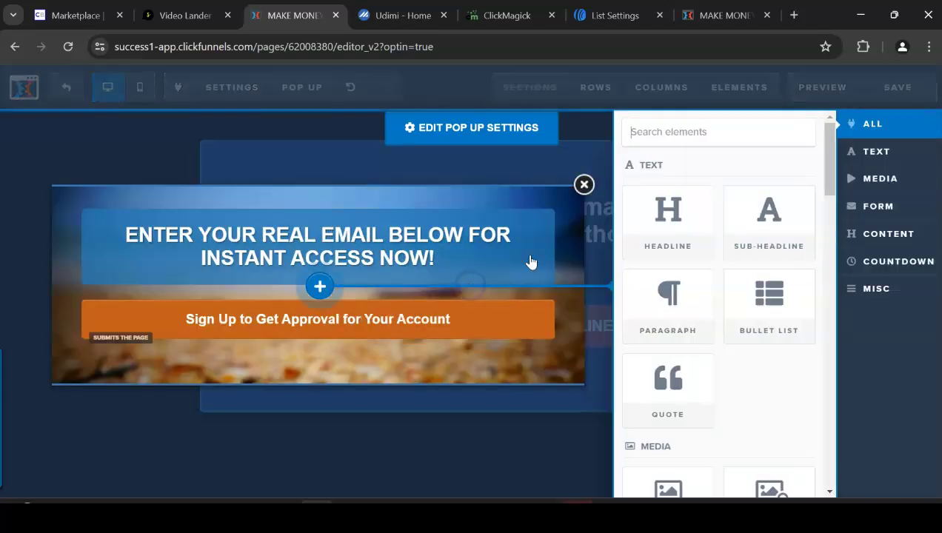
pyautogui.moveTo(826, 140); pyautogui.dragTo(840, 256)
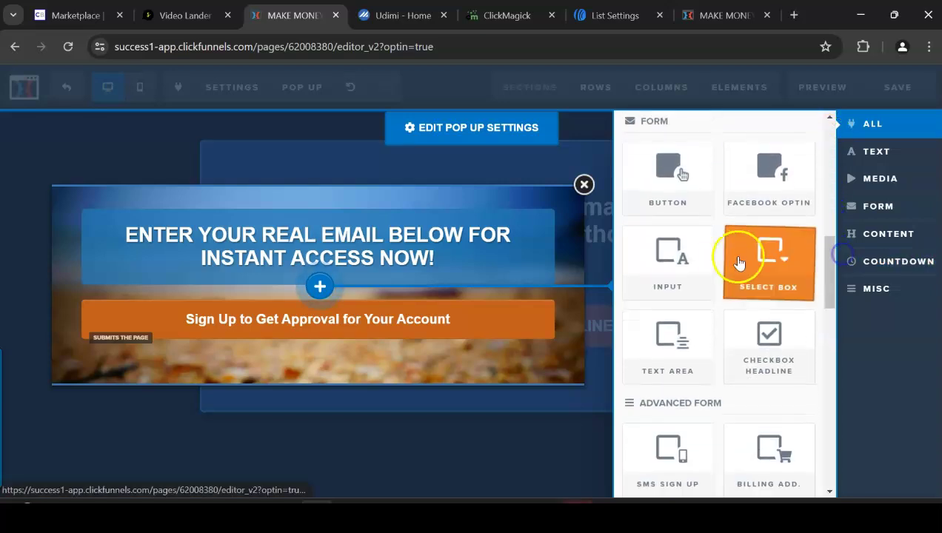
pyautogui.click(668, 259)
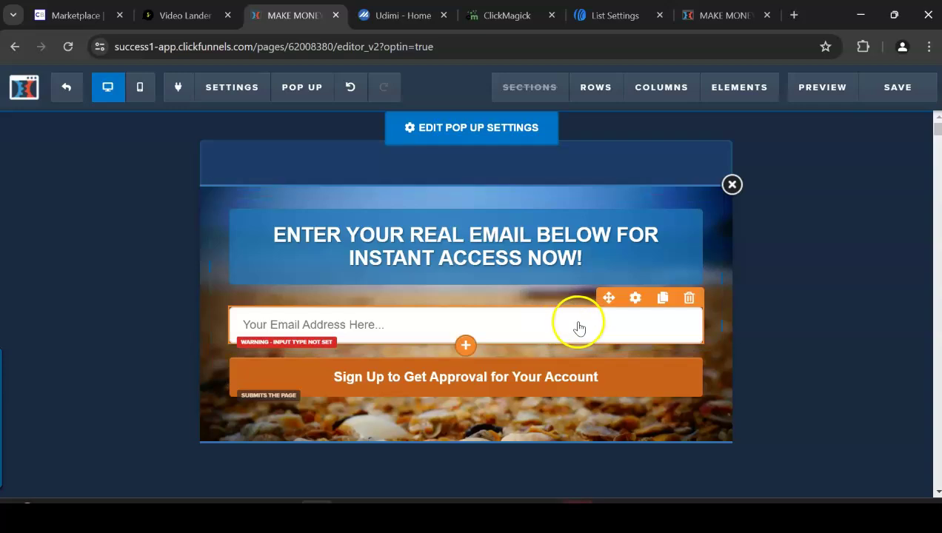
pyautogui.click(579, 327)
pyautogui.click(889, 261)
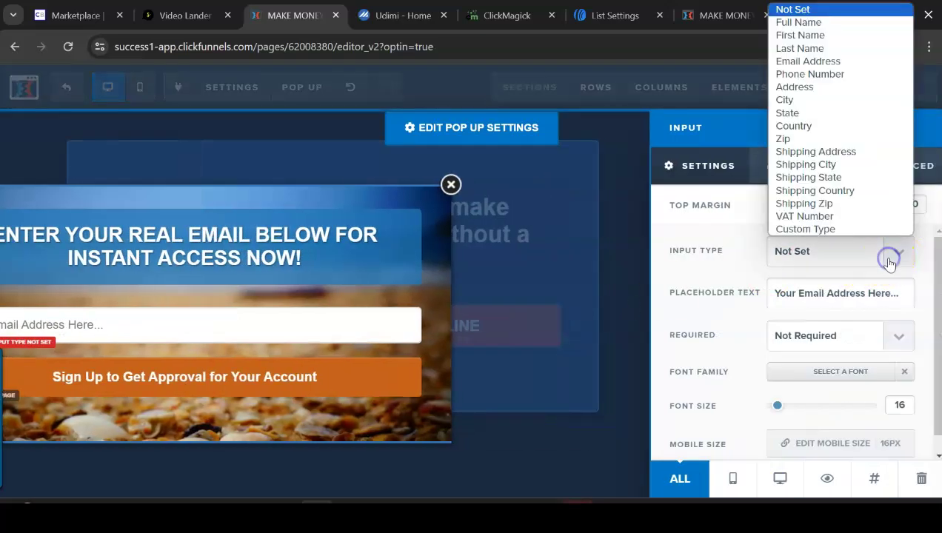
pyautogui.click(811, 62)
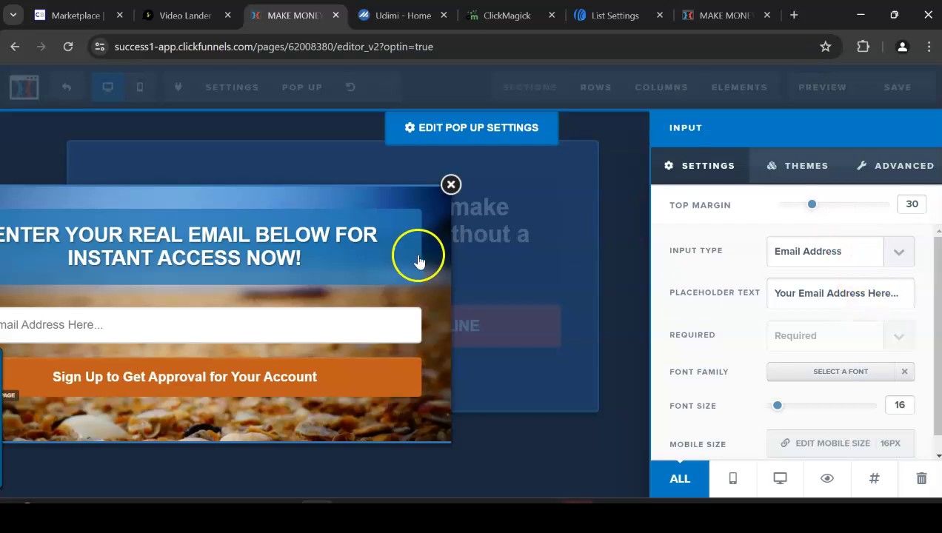
pyautogui.click(362, 275)
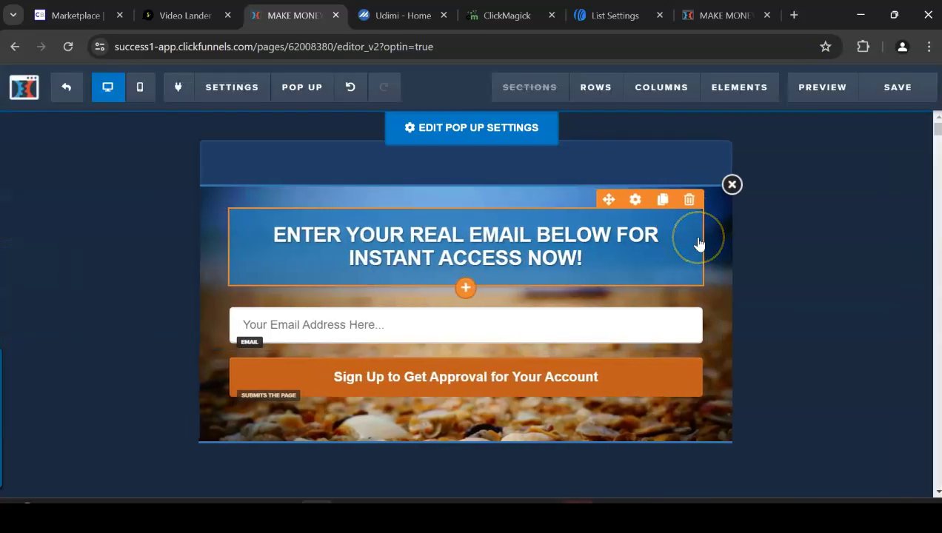
# Reduce the top margin of the email input so it sits closer to the pop-up headline.
pyautogui.click(694, 318)
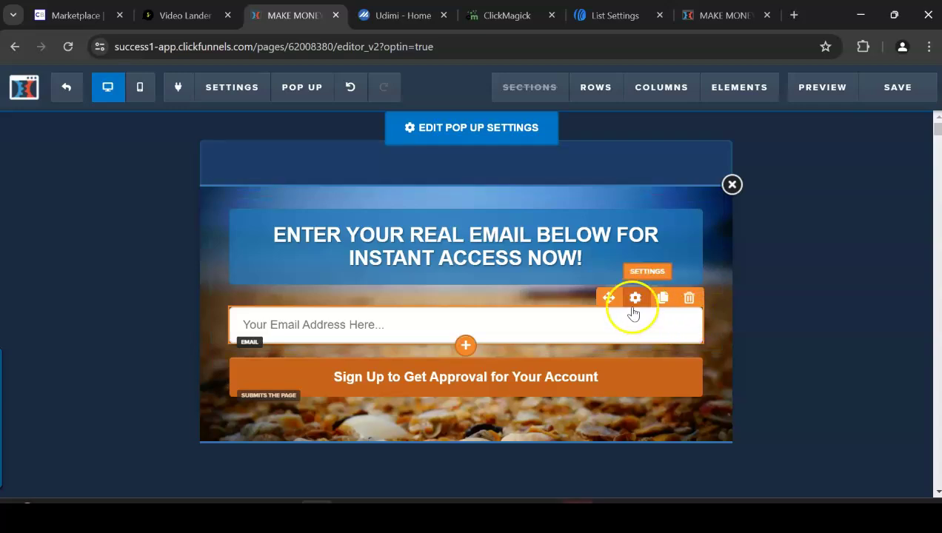
pyautogui.click(632, 306)
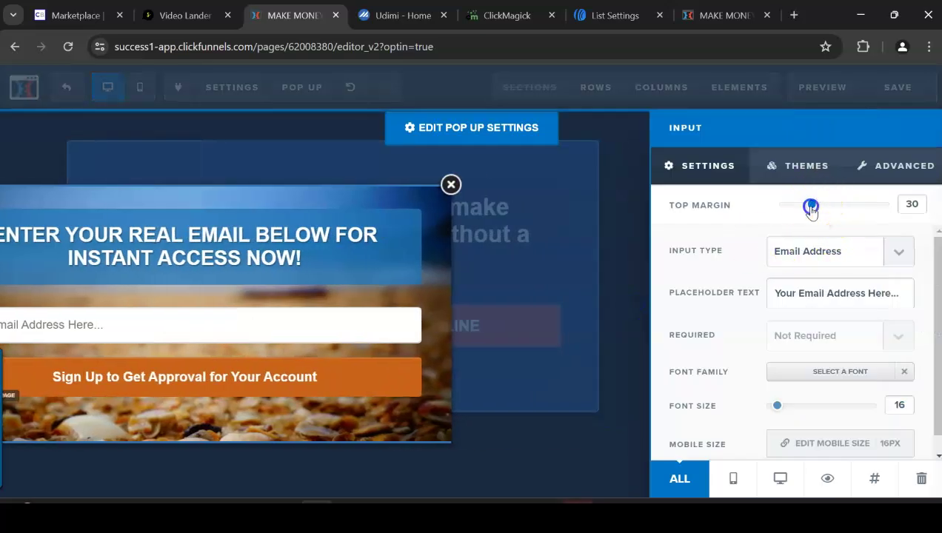
pyautogui.moveTo(811, 207); pyautogui.dragTo(790, 206)
pyautogui.click(285, 288)
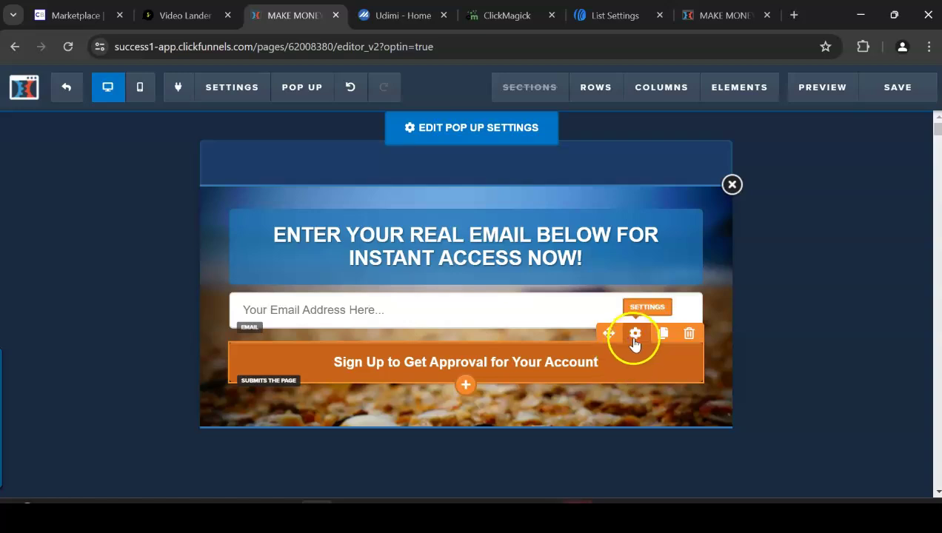
pyautogui.click(634, 334)
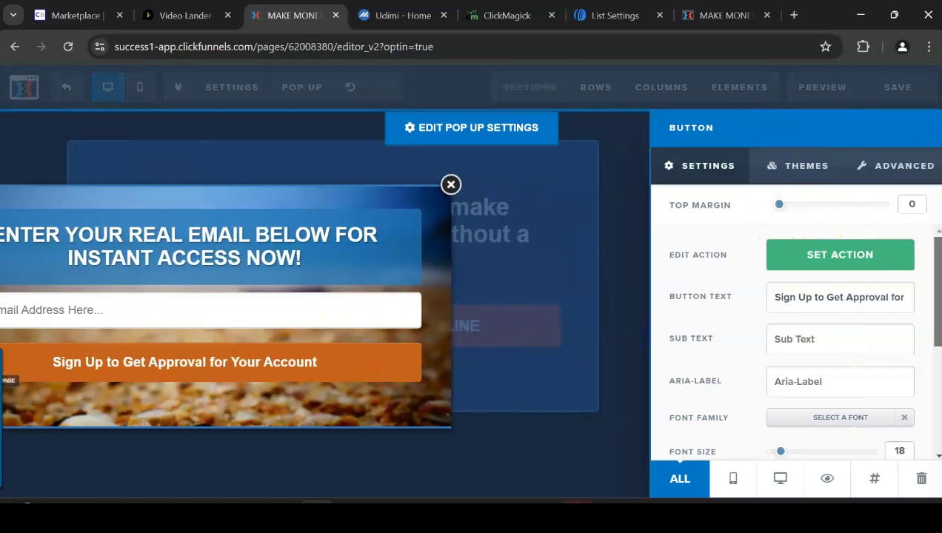
pyautogui.scroll(-2, 796, 333)
pyautogui.scroll(2, 931, 300)
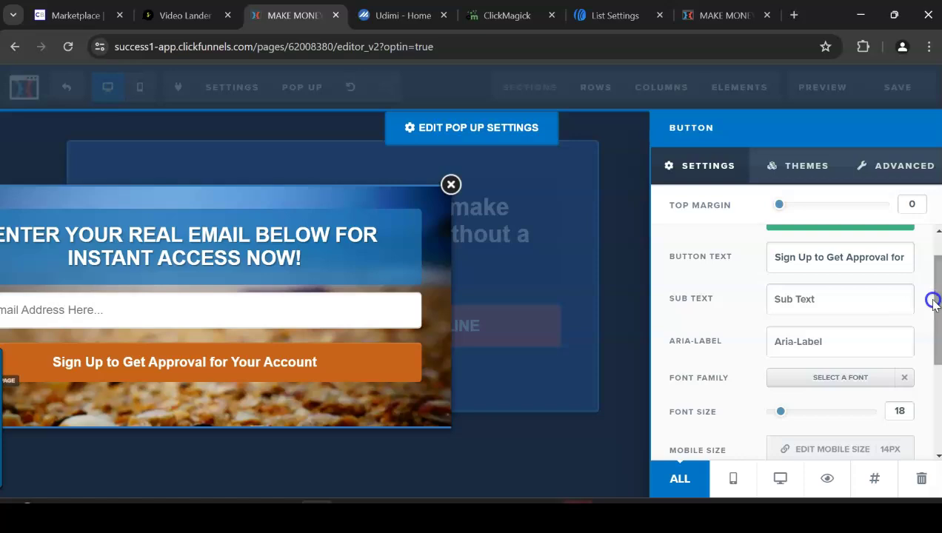
pyautogui.click(293, 332)
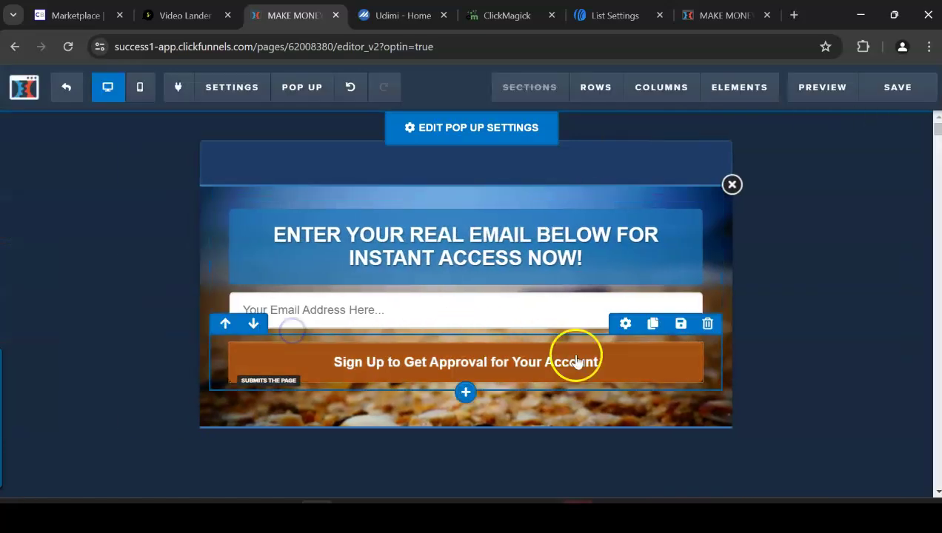
# Reduce the top padding of the row that holds the sign-up button, closing the gap to the email input.
pyautogui.click(624, 326)
pyautogui.scroll(-3, 816, 336)
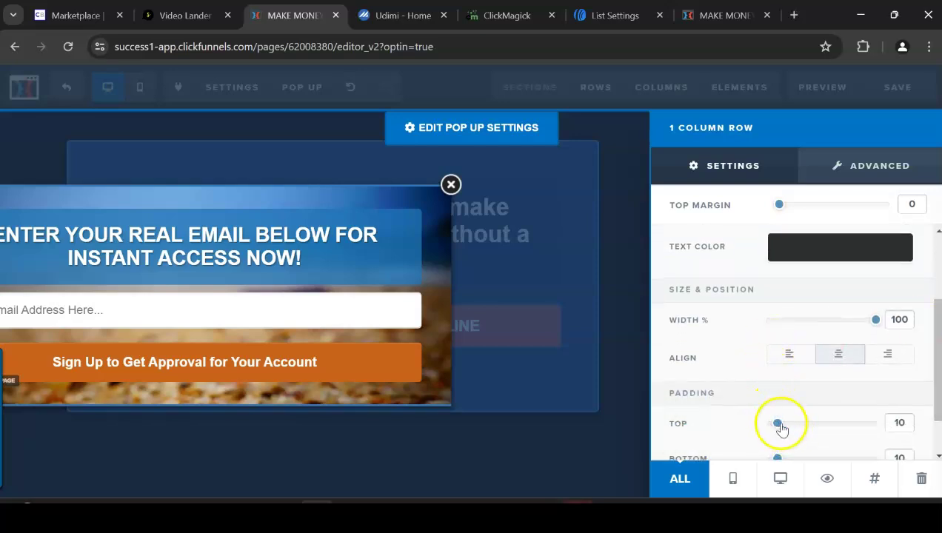
pyautogui.click(262, 259)
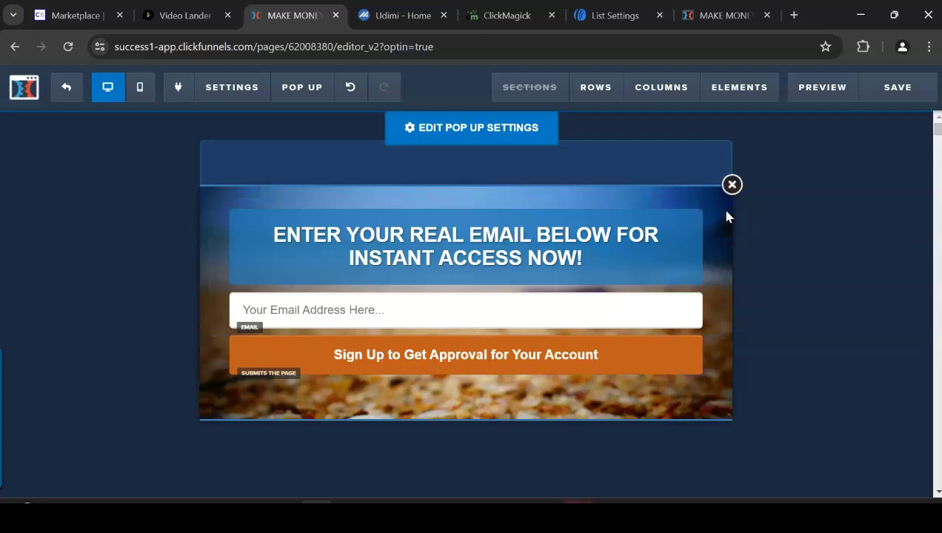
# Remove the background image from the opt-in pop-up and save the page.
pyautogui.click(504, 127)
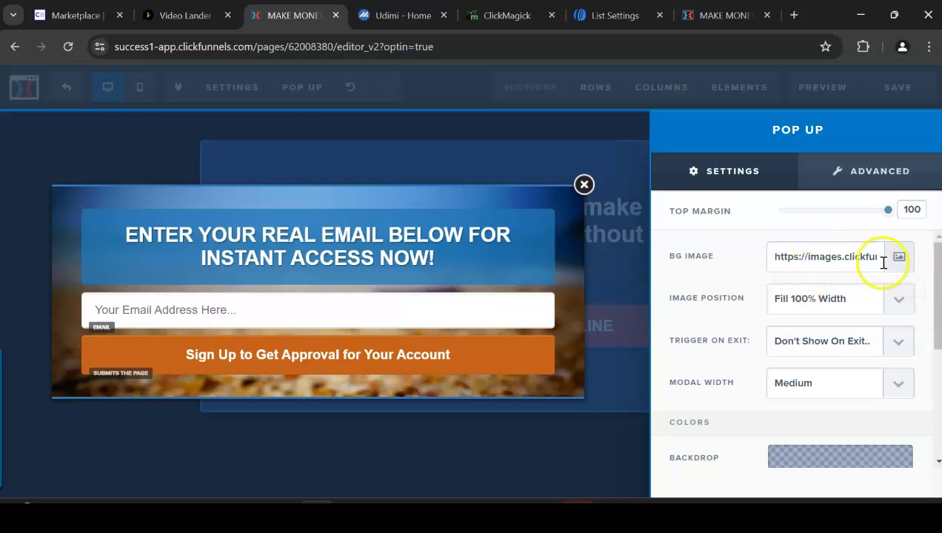
pyautogui.rightClick(818, 259)
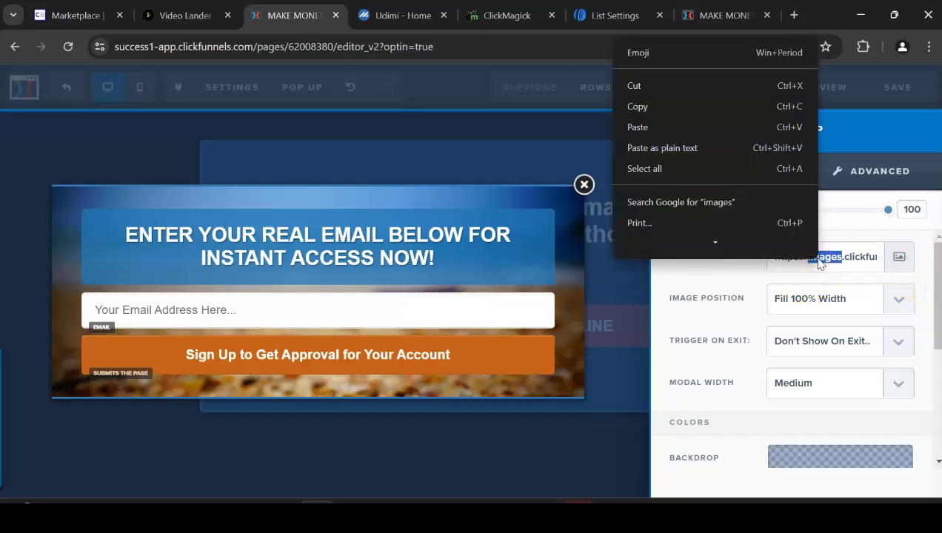
pyautogui.press('Escape')
pyautogui.hotkey('ctrl', 'a')
pyautogui.press('BackSpace')
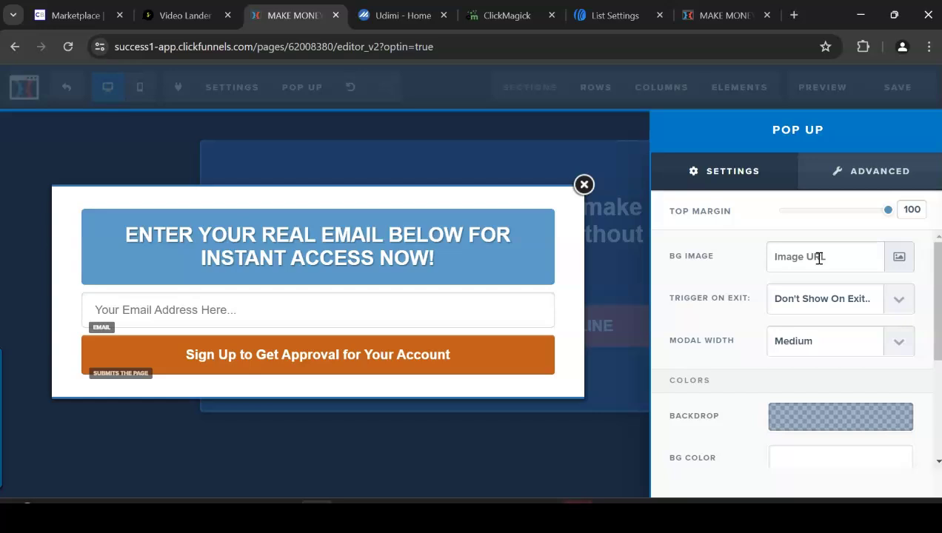
pyautogui.click(451, 221)
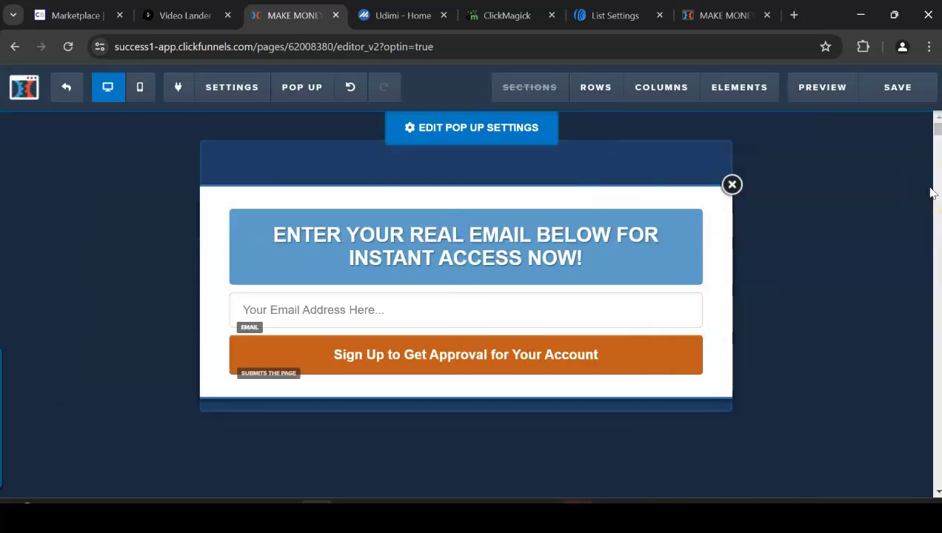
pyautogui.click(913, 96)
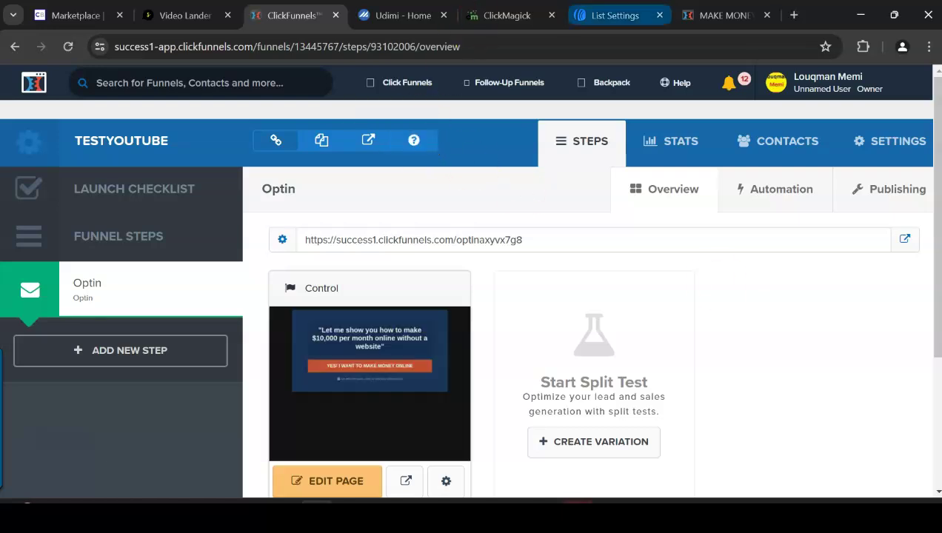
# Switch to AWeber and open the preview of the "Super Affiliate Sniper System" campaign from the automation campaigns.
pyautogui.click(614, 15)
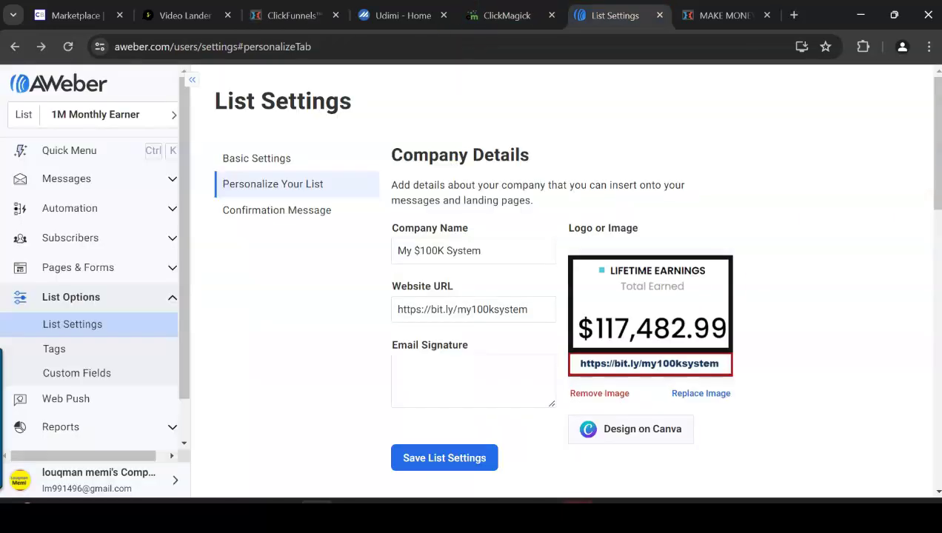
pyautogui.click(79, 212)
pyautogui.click(587, 141)
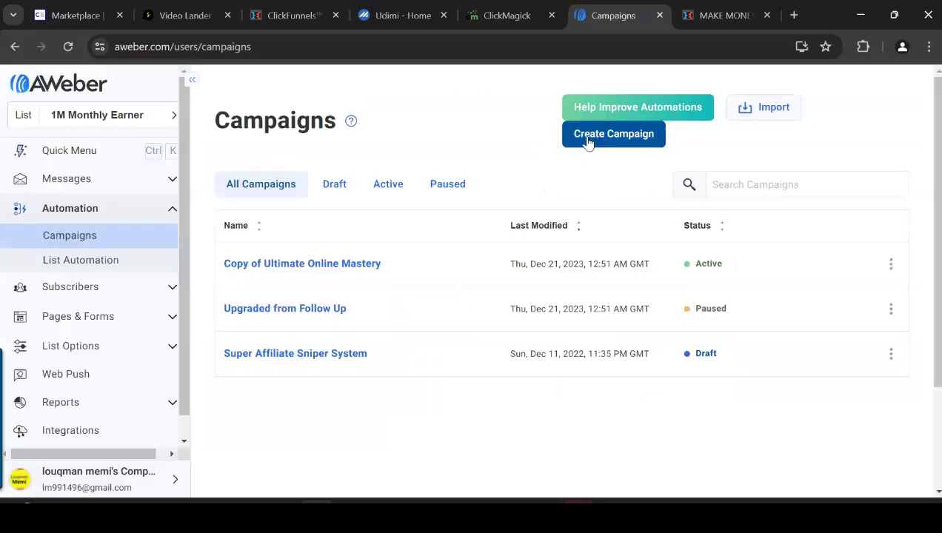
pyautogui.click(452, 170)
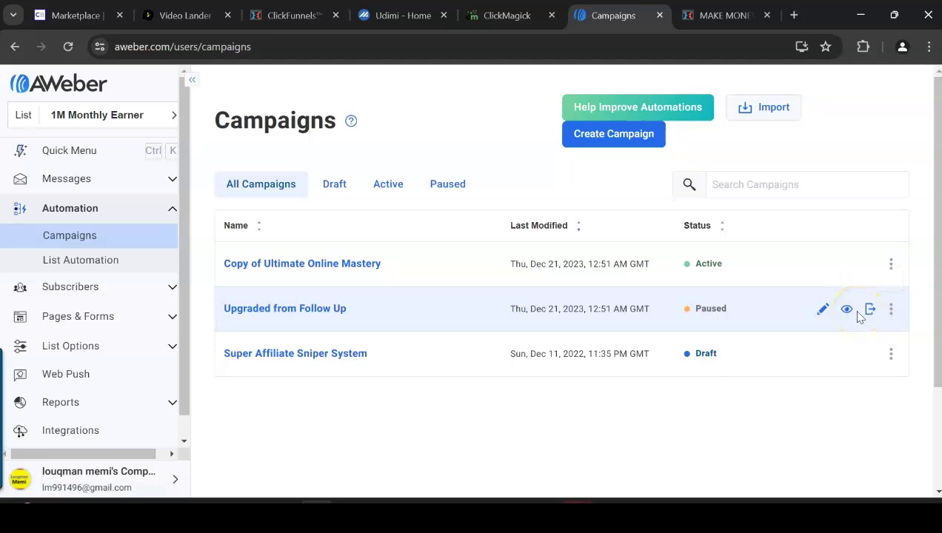
pyautogui.click(846, 353)
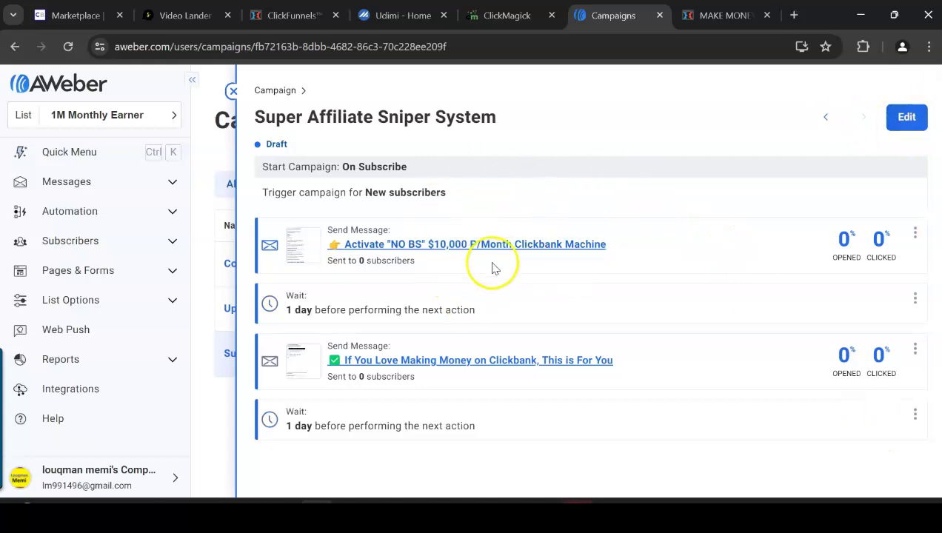
# Review the live opt-in page, the ClickBank offer's video landing page and the AWeber campaign emails as one funnel.
pyautogui.click(722, 15)
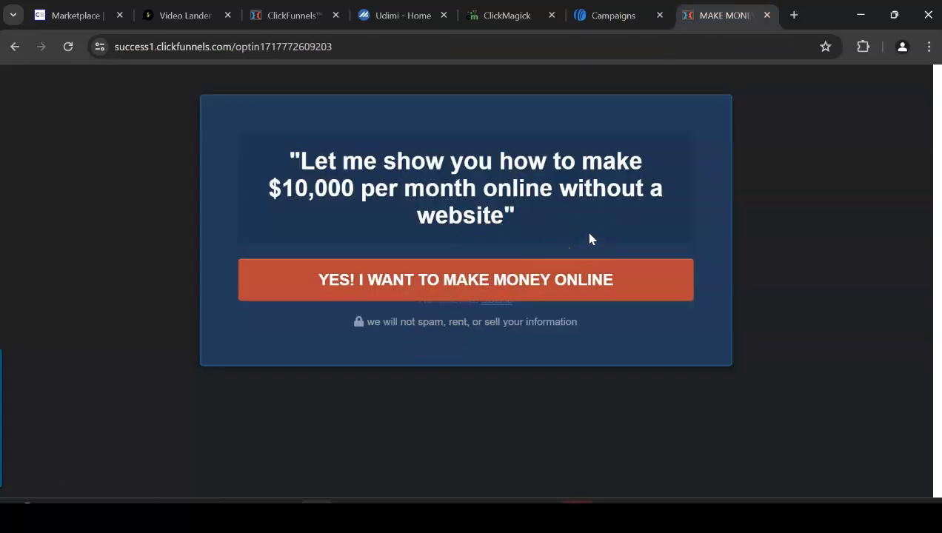
pyautogui.click(614, 10)
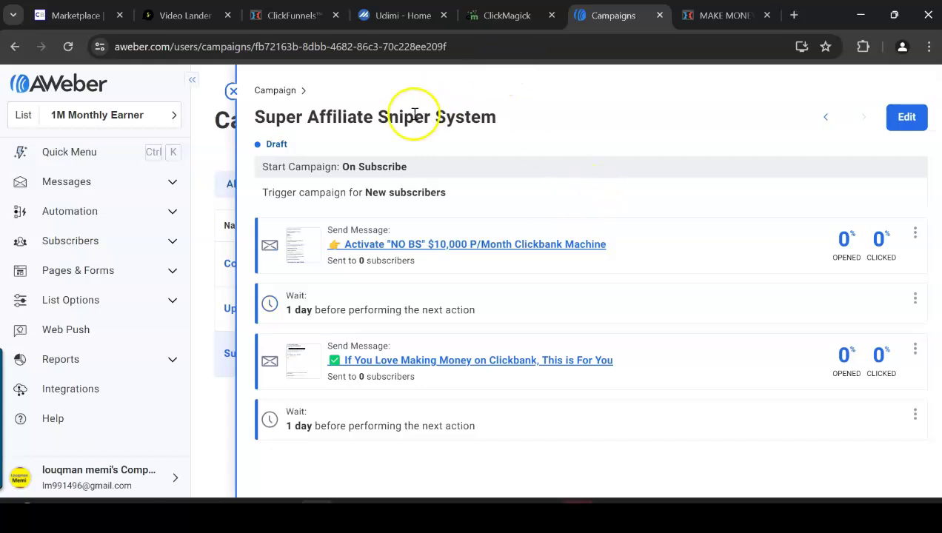
pyautogui.click(78, 13)
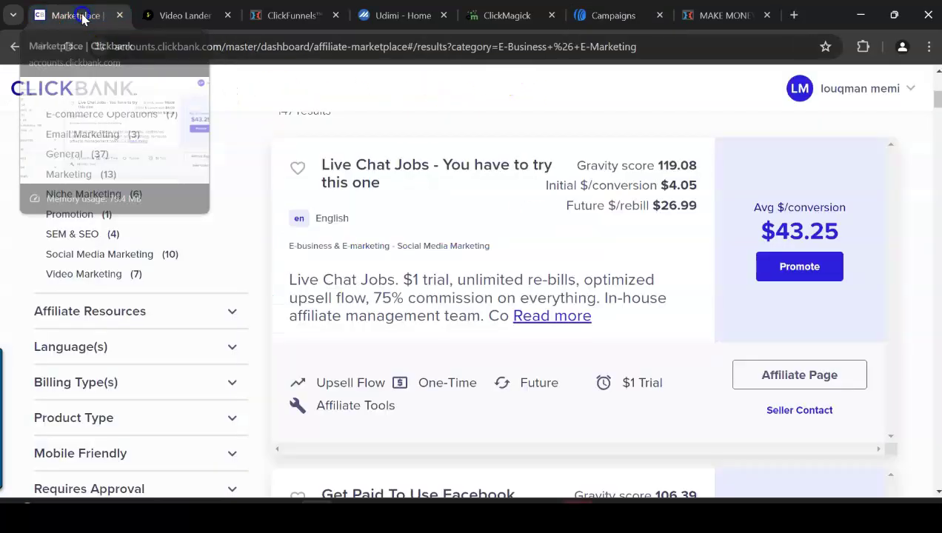
pyautogui.click(185, 15)
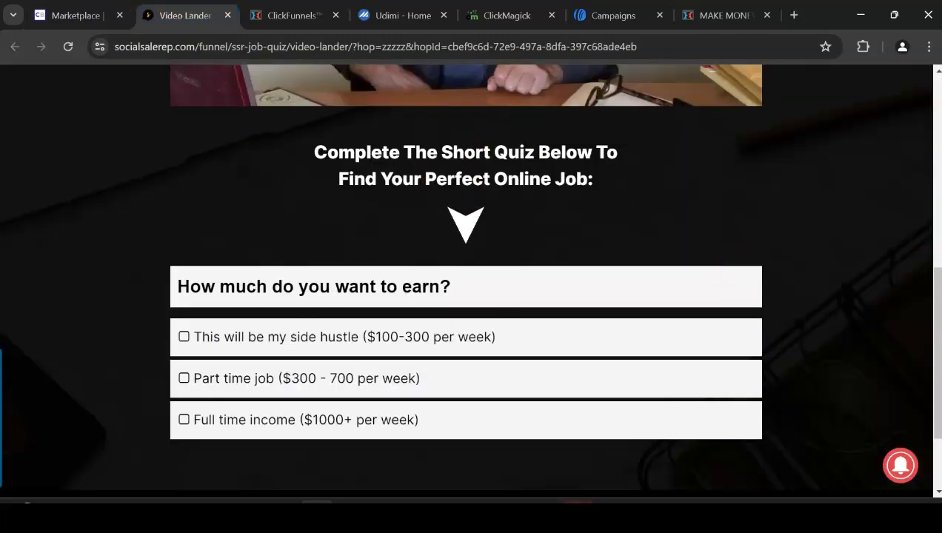
pyautogui.moveTo(937, 330); pyautogui.dragTo(927, 158)
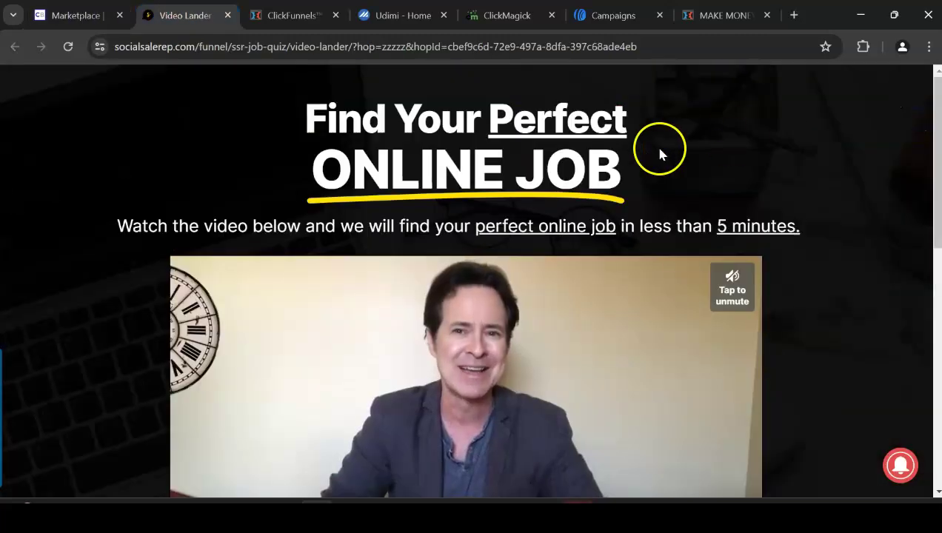
pyautogui.click(722, 15)
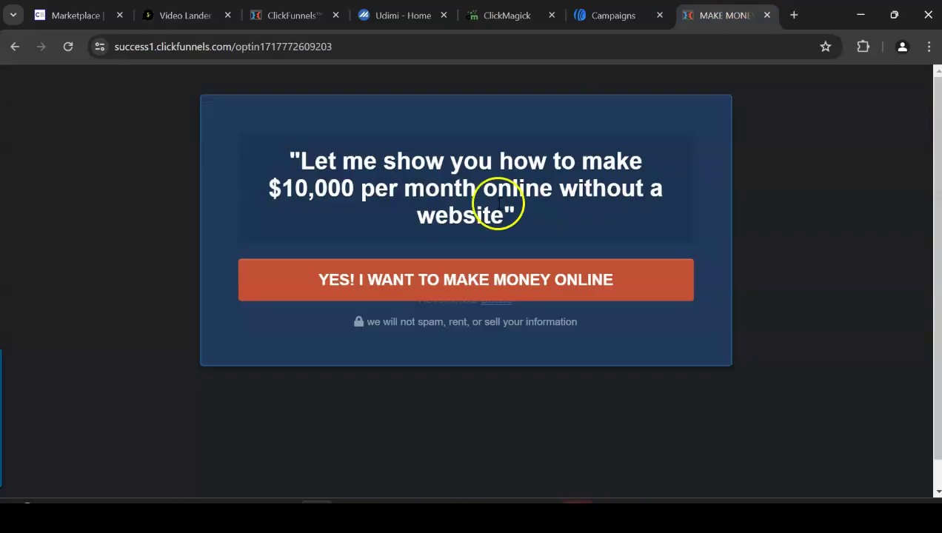
pyautogui.click(462, 283)
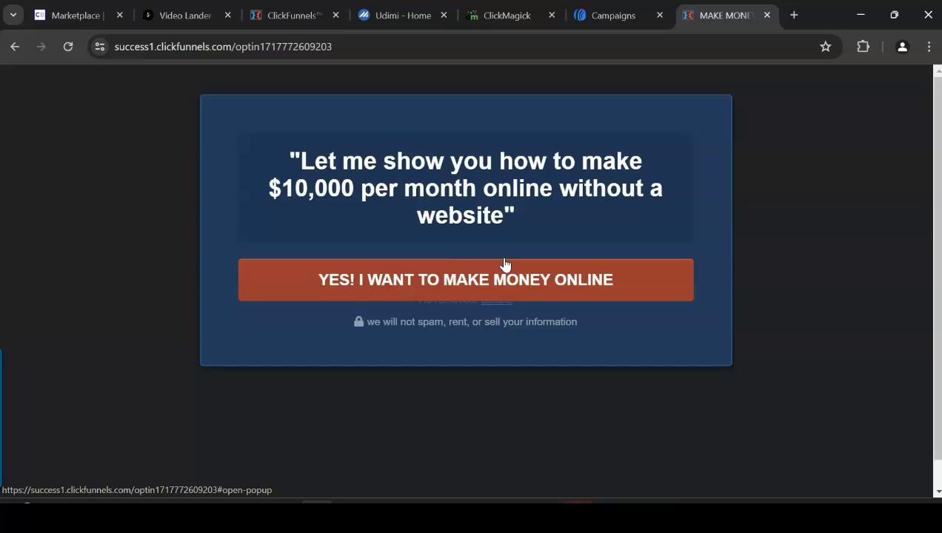
pyautogui.click(613, 15)
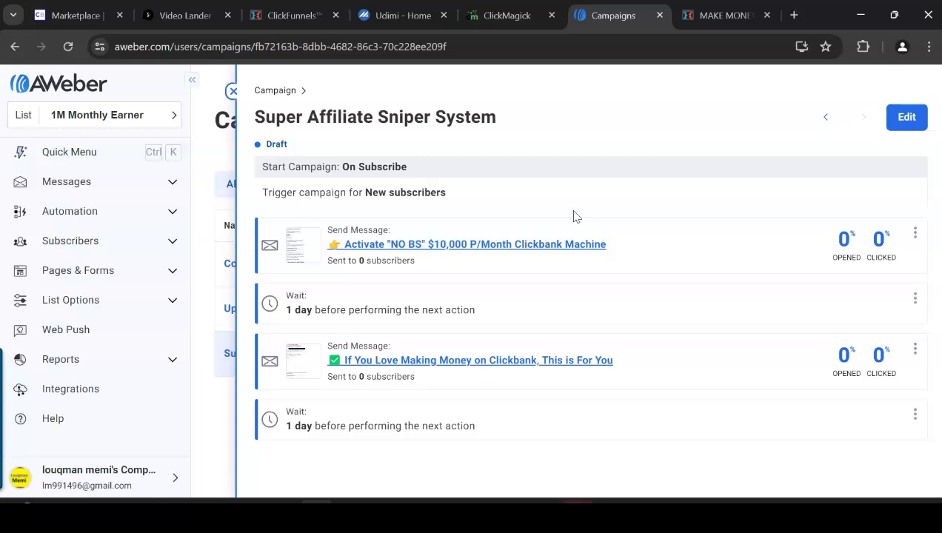
# Check the live opt-in page's pop-up form, reload the page, and check the pop-up again before closing it.
pyautogui.click(722, 15)
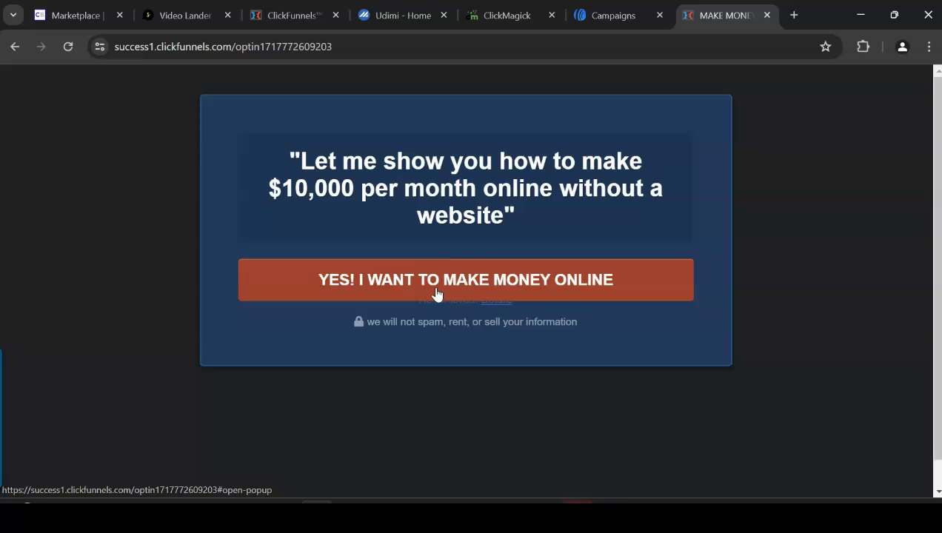
pyautogui.click(527, 280)
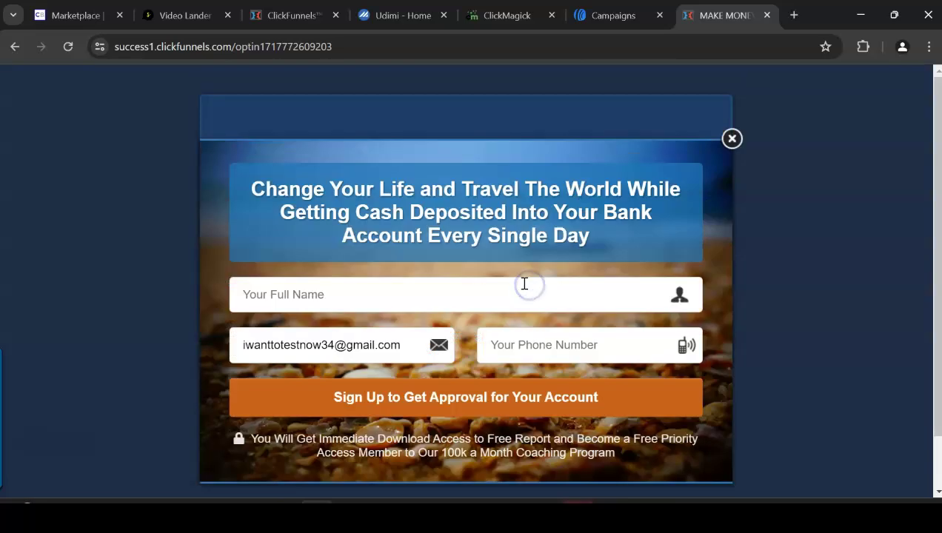
pyautogui.click(731, 139)
pyautogui.click(67, 49)
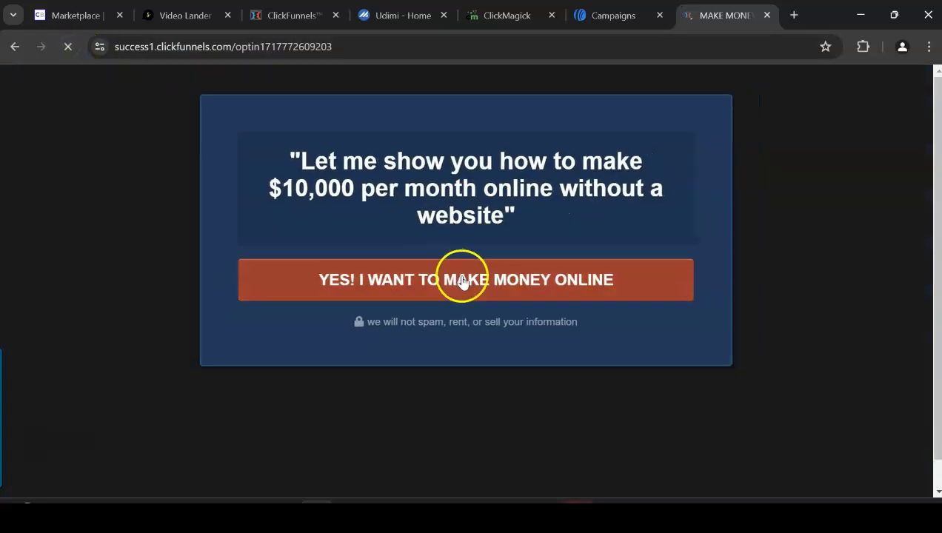
pyautogui.click(460, 277)
pyautogui.click(438, 294)
pyautogui.click(732, 138)
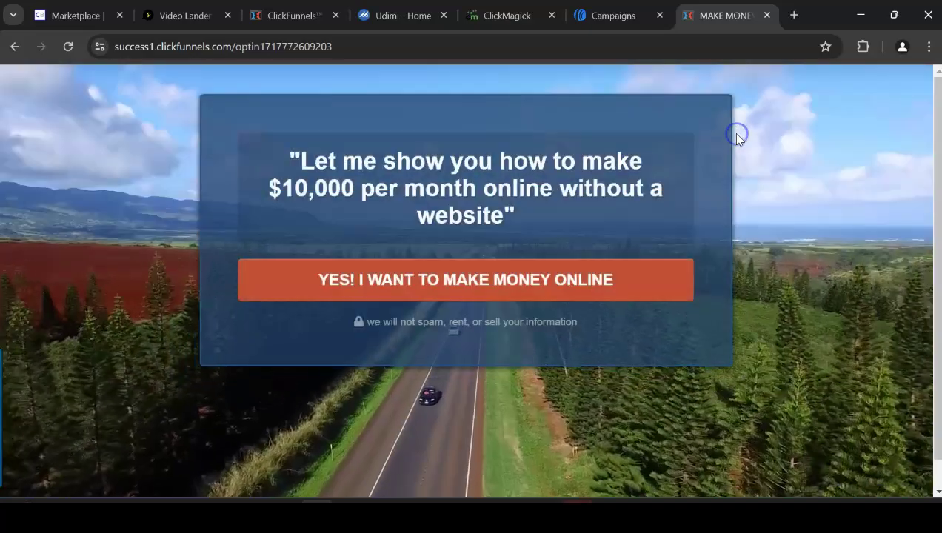
pyautogui.click(293, 15)
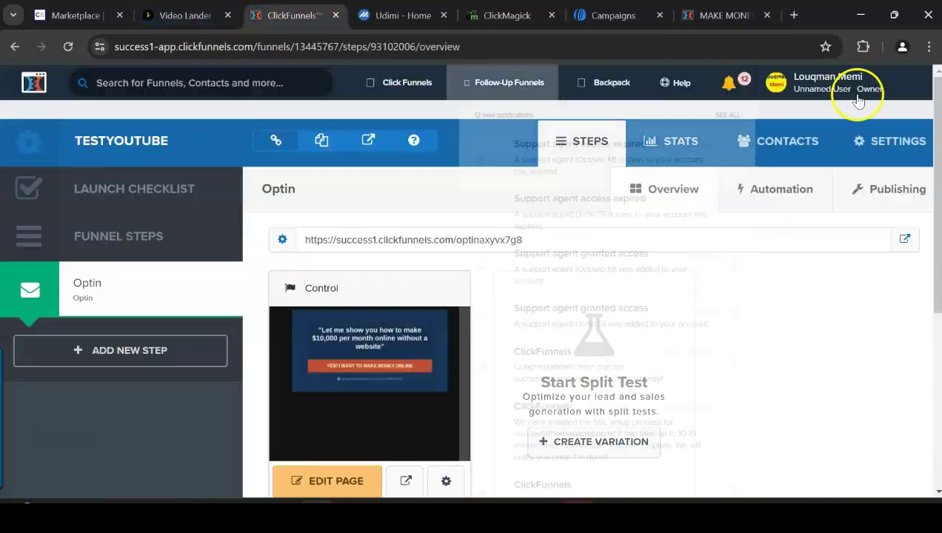
pyautogui.click(722, 15)
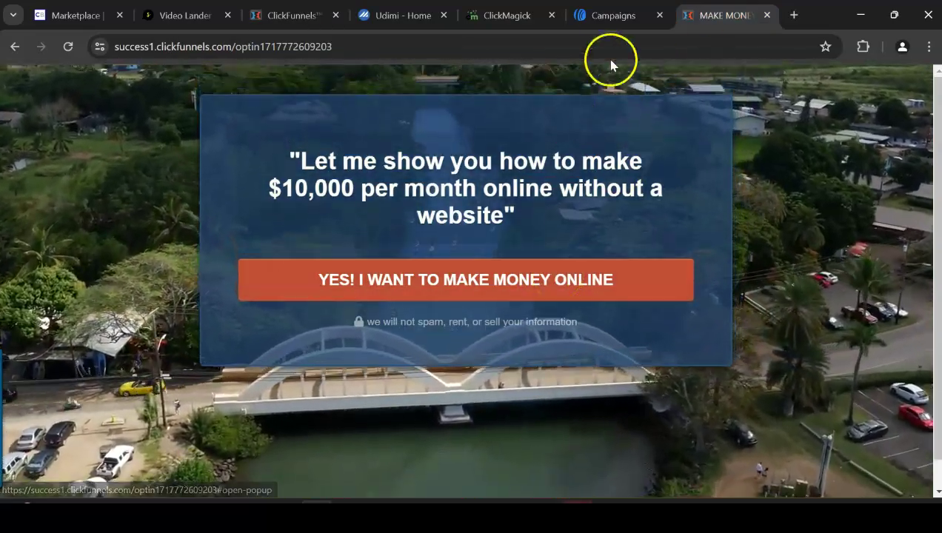
pyautogui.click(611, 15)
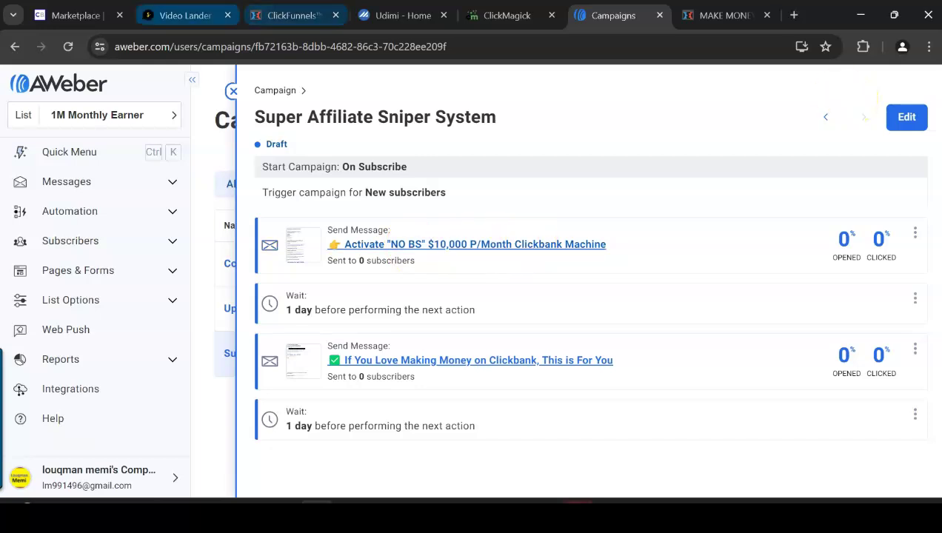
pyautogui.click(182, 15)
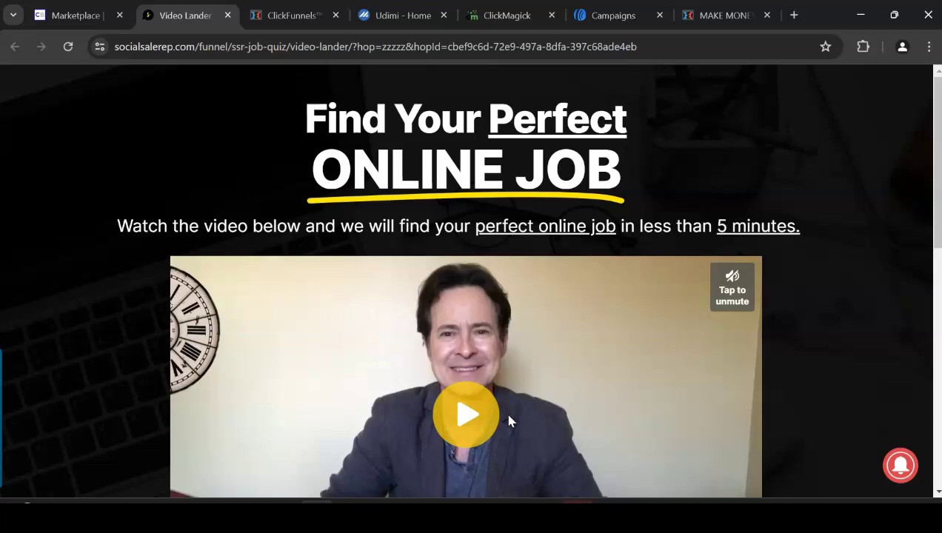
pyautogui.click(613, 15)
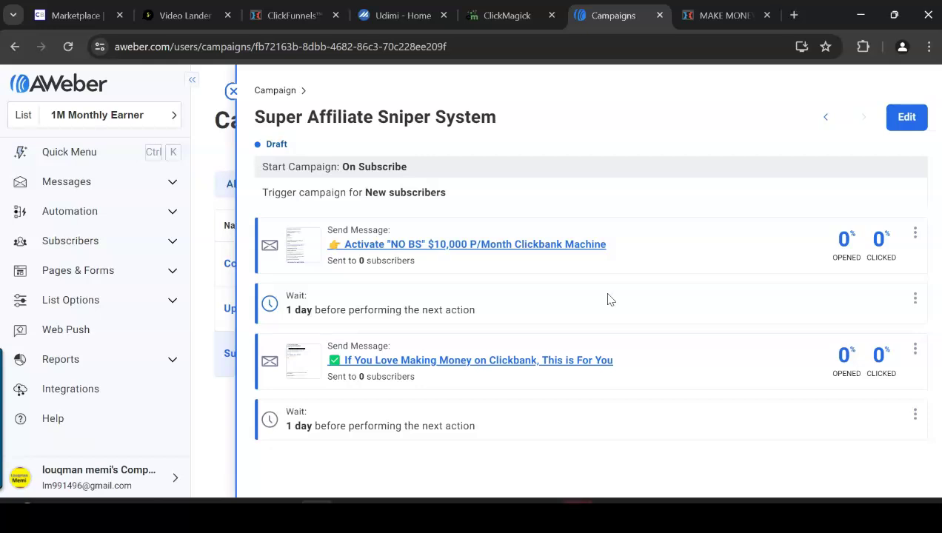
# Switch to ClickBank, open the affiliate page of the "Live Chat Jobs" offer and look through its email swipes.
pyautogui.click(74, 15)
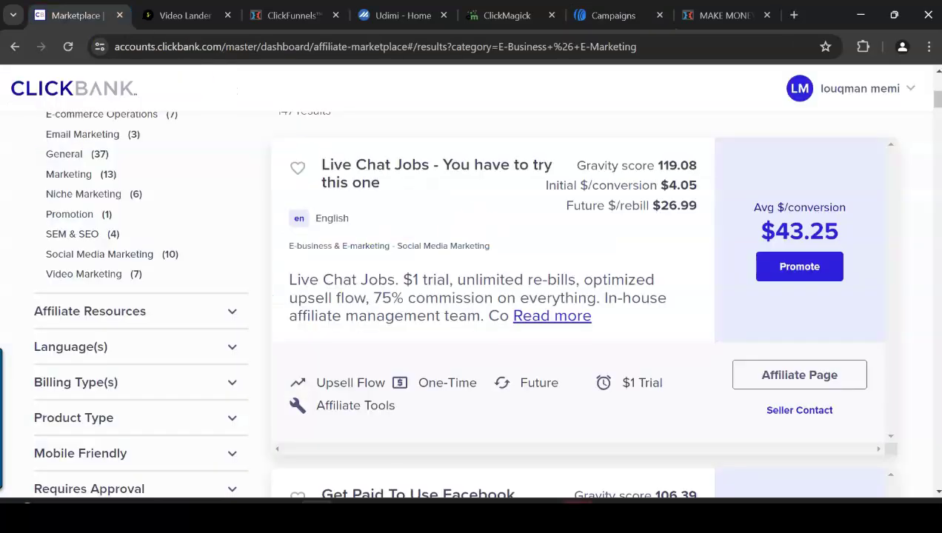
pyautogui.click(814, 376)
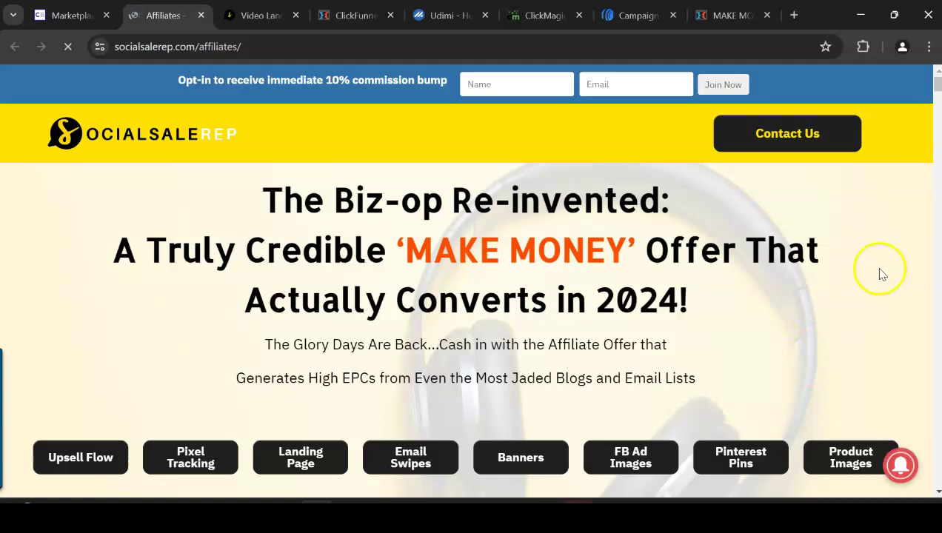
pyautogui.scroll(-4, 938, 86)
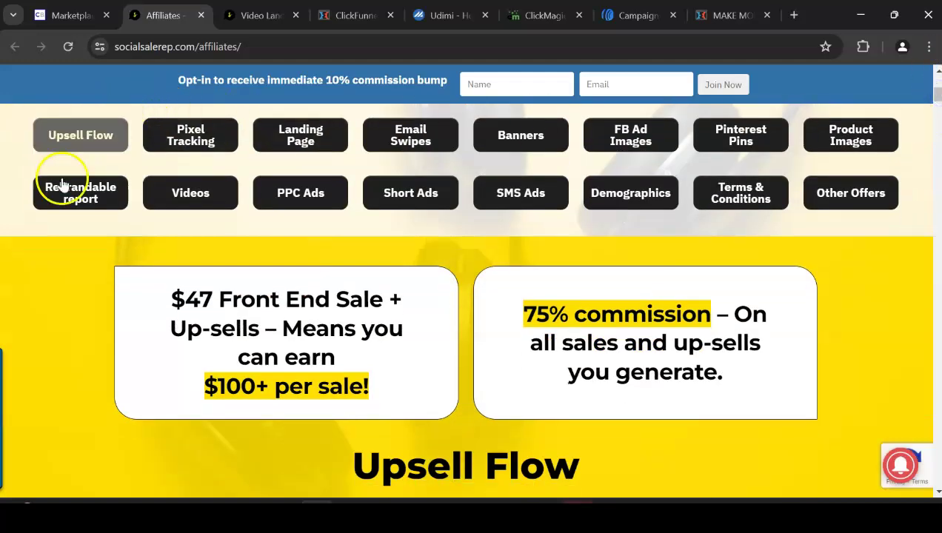
pyautogui.click(419, 141)
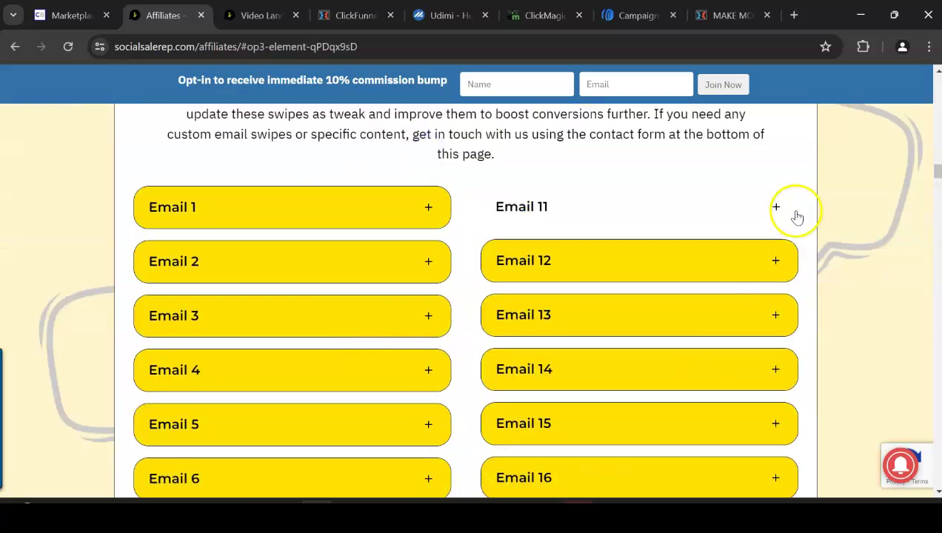
pyautogui.moveTo(935, 175); pyautogui.dragTo(936, 187)
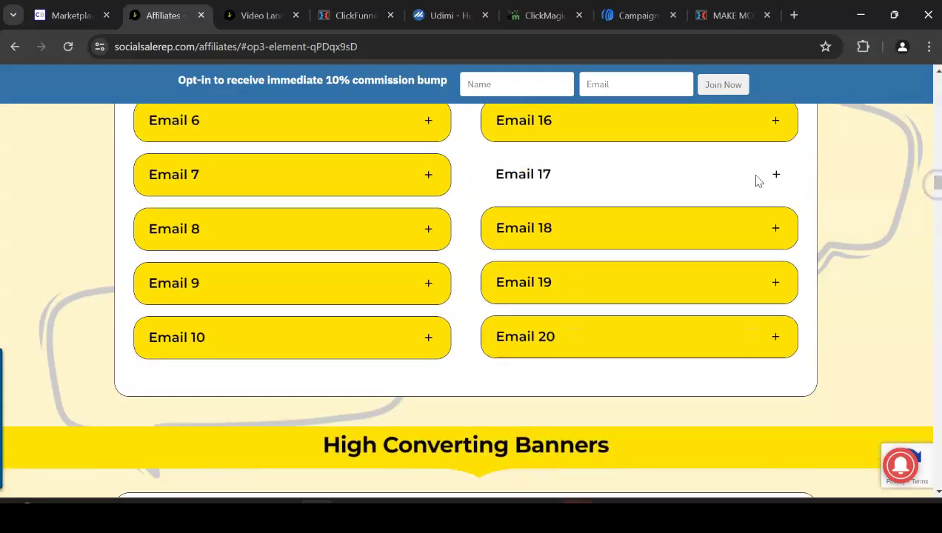
pyautogui.click(359, 212)
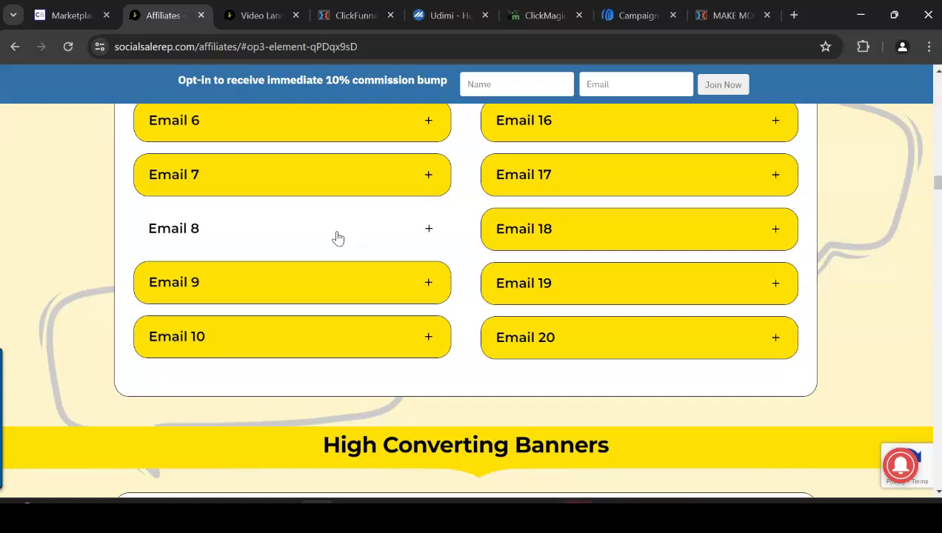
pyautogui.click(304, 256)
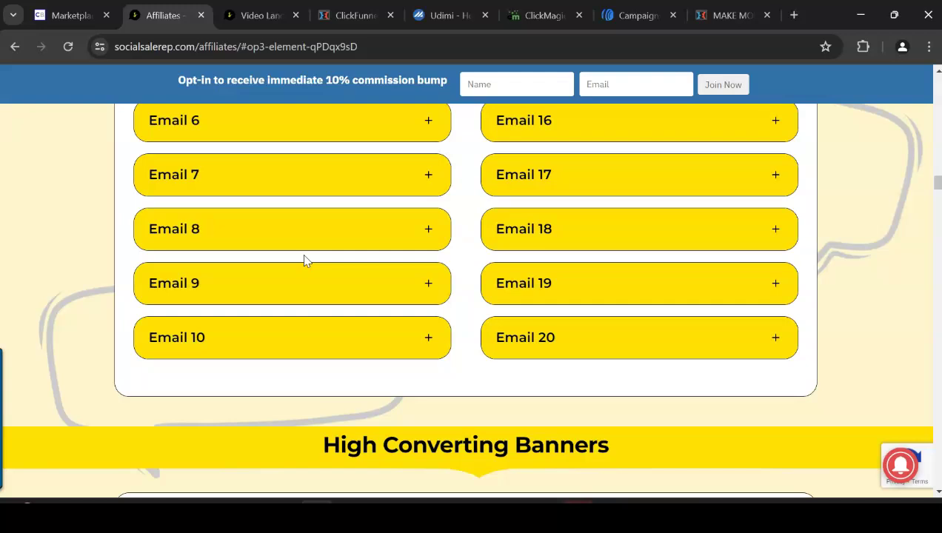
pyautogui.click(370, 291)
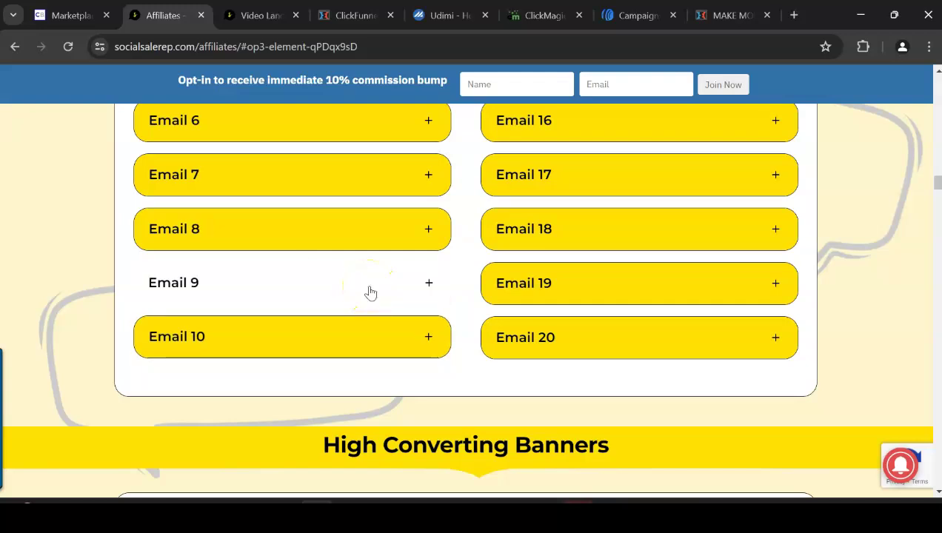
pyautogui.click(340, 237)
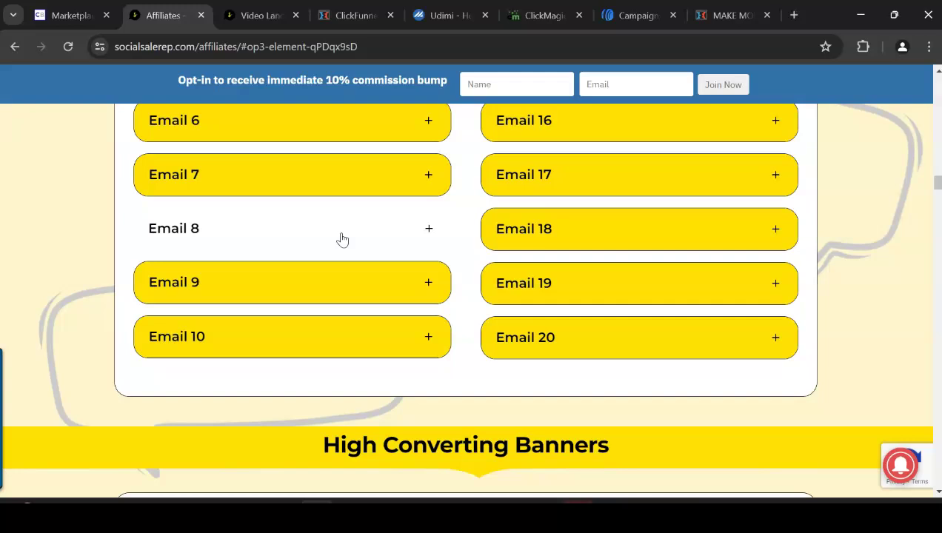
# Switch to AWeber, close the open campaign preview, and check the email open and click rates of the "Copy of Ultimate Online Mastery" campaign.
pyautogui.click(325, 233)
pyautogui.click(345, 183)
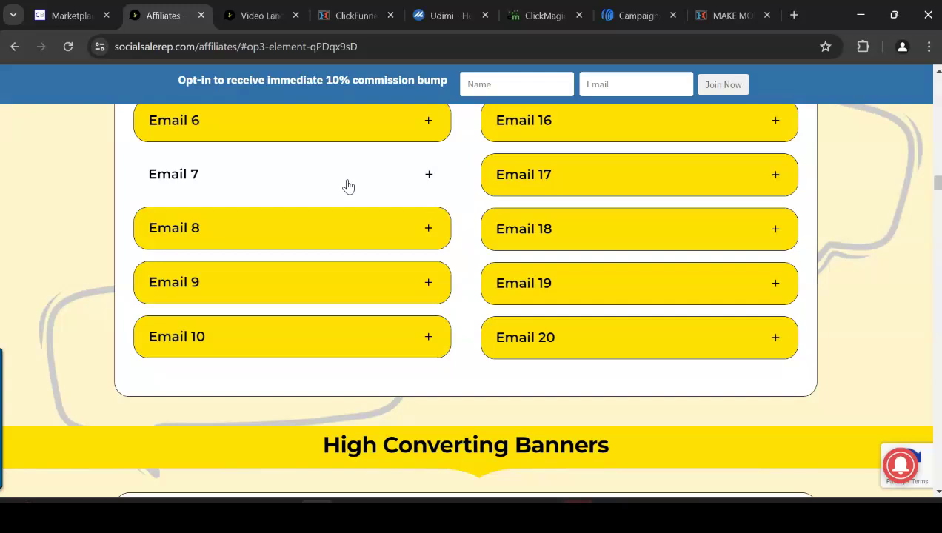
pyautogui.click(633, 15)
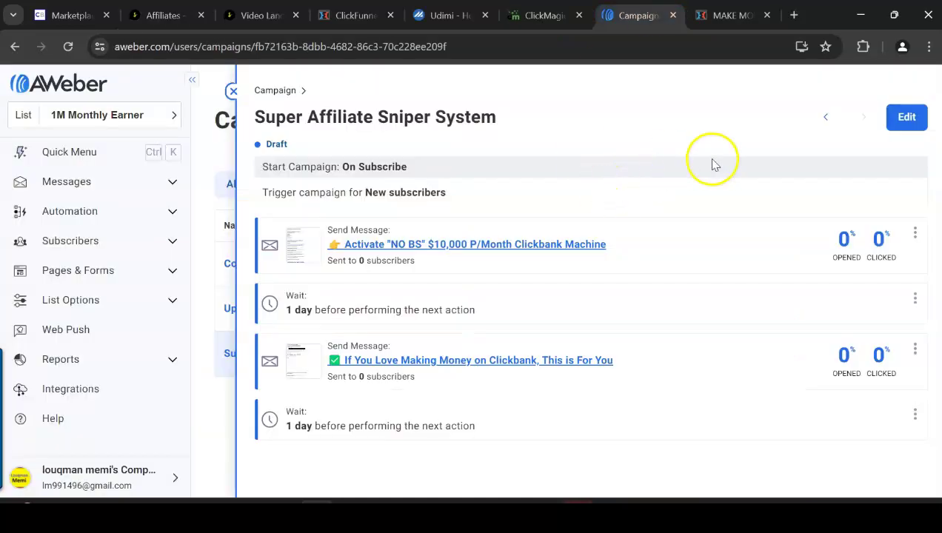
pyautogui.click(196, 145)
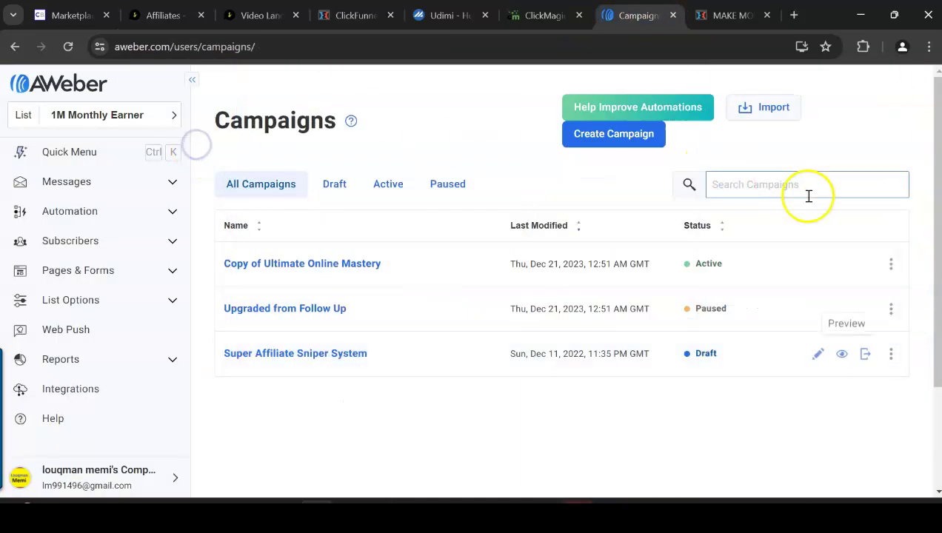
pyautogui.click(870, 266)
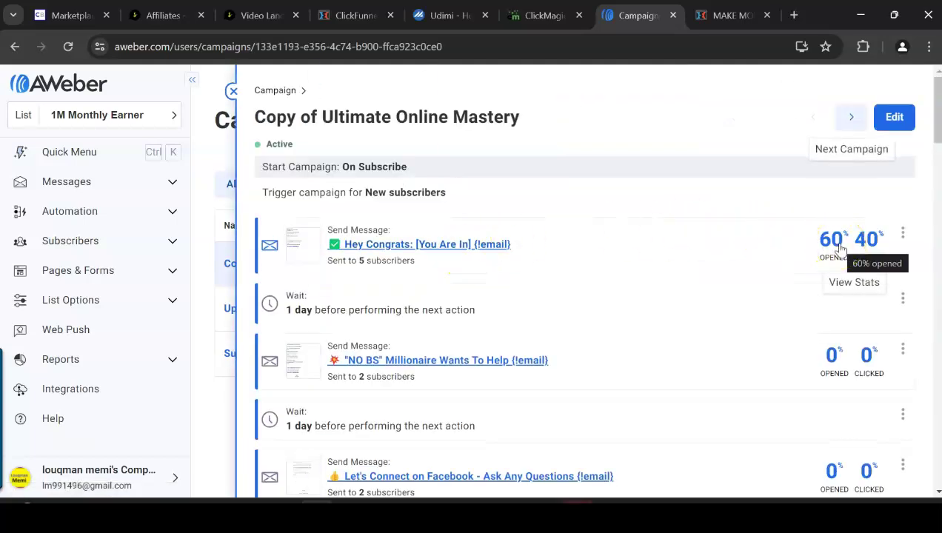
pyautogui.click(869, 244)
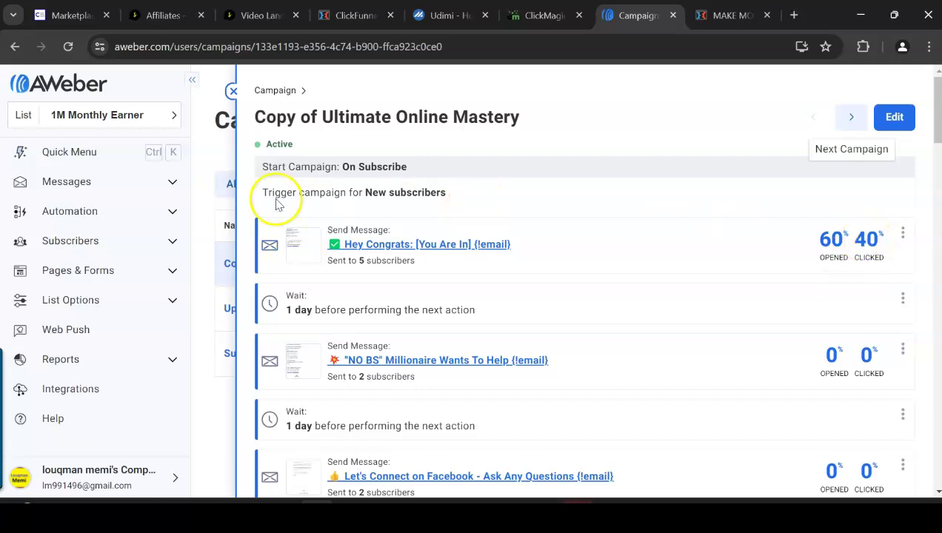
pyautogui.click(212, 165)
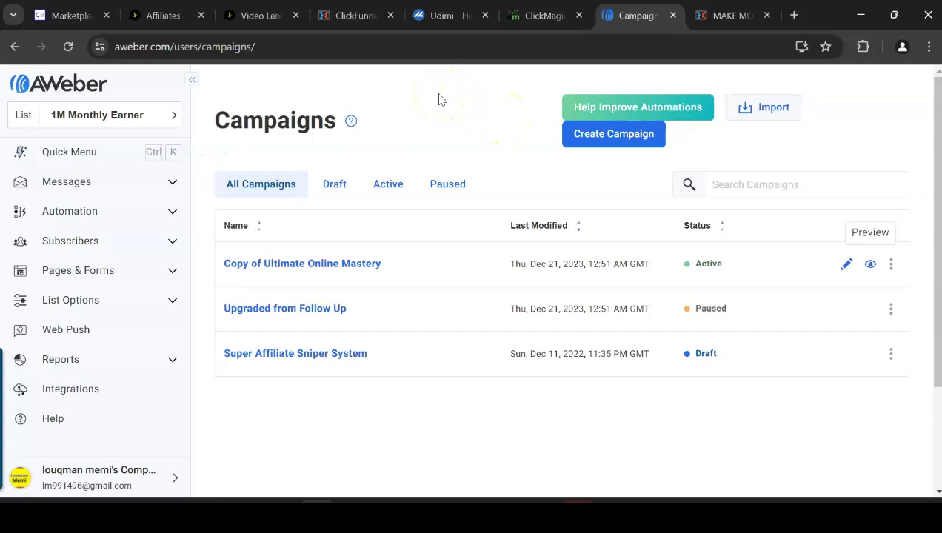
# Review the ClickFunnels opt-in step, the live opt-in page and the AWeber campaigns list as parts of one funnel.
pyautogui.click(354, 13)
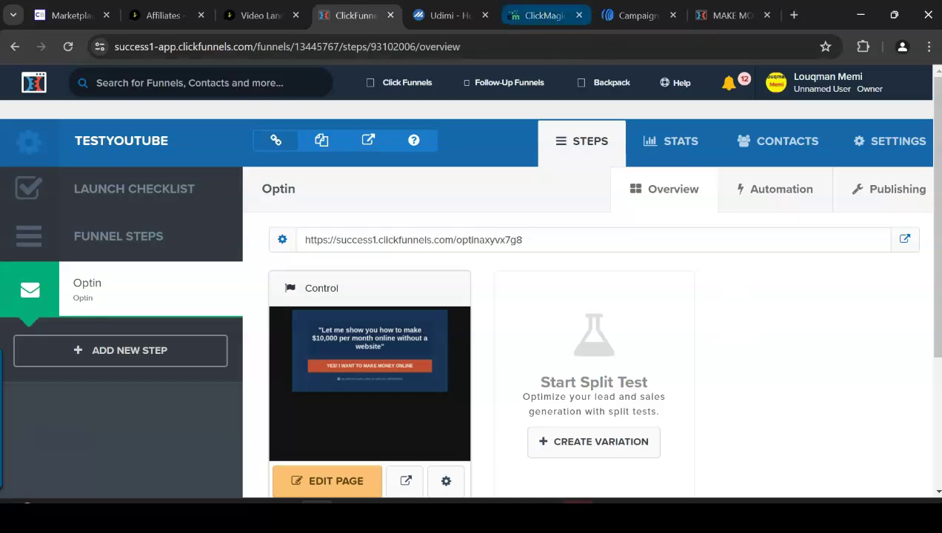
pyautogui.click(641, 15)
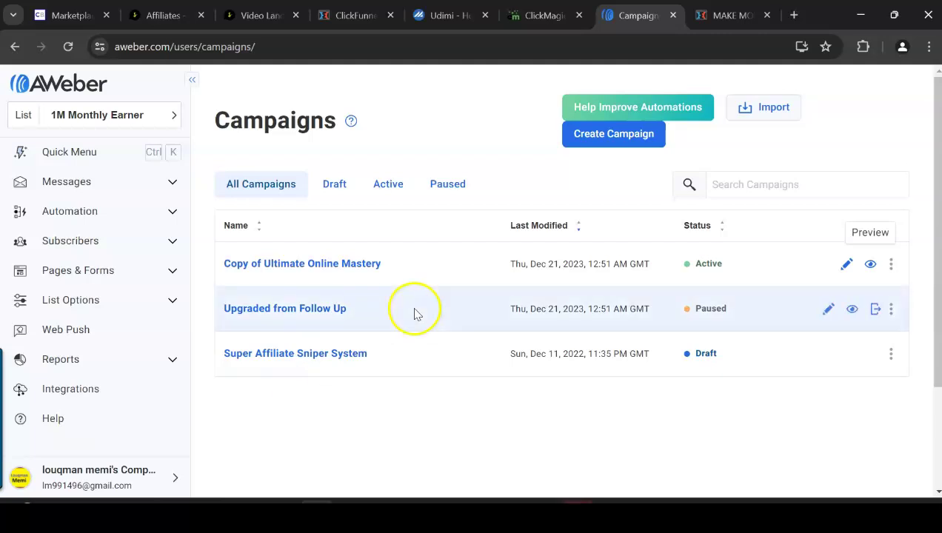
pyautogui.click(729, 15)
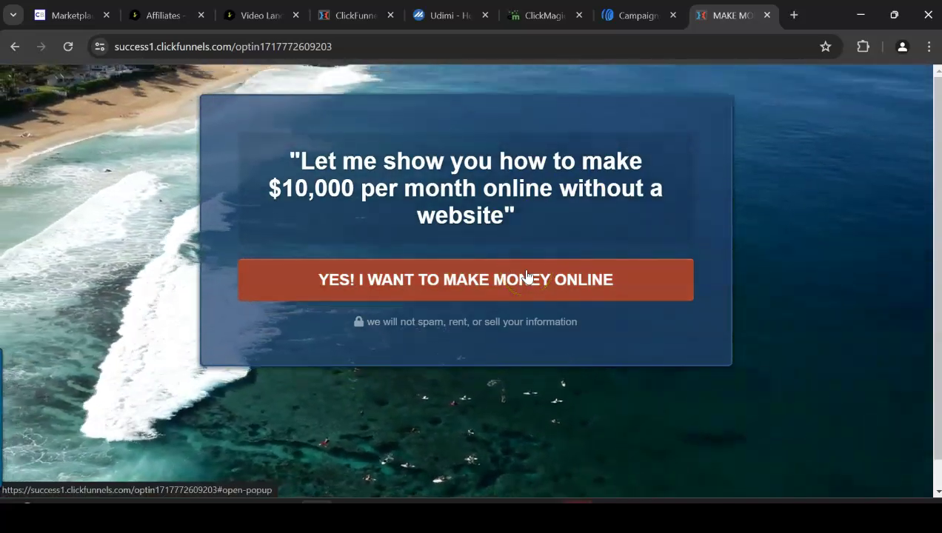
pyautogui.click(418, 232)
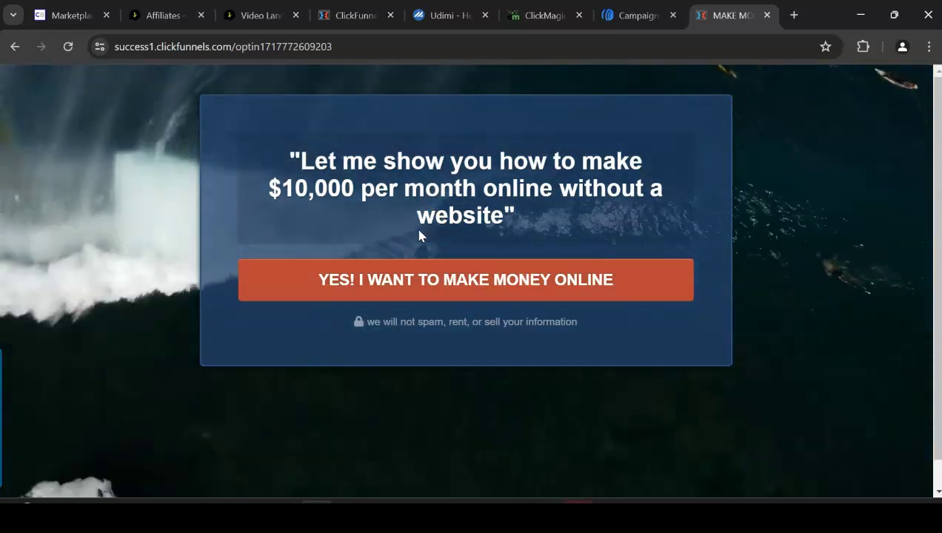
pyautogui.click(394, 197)
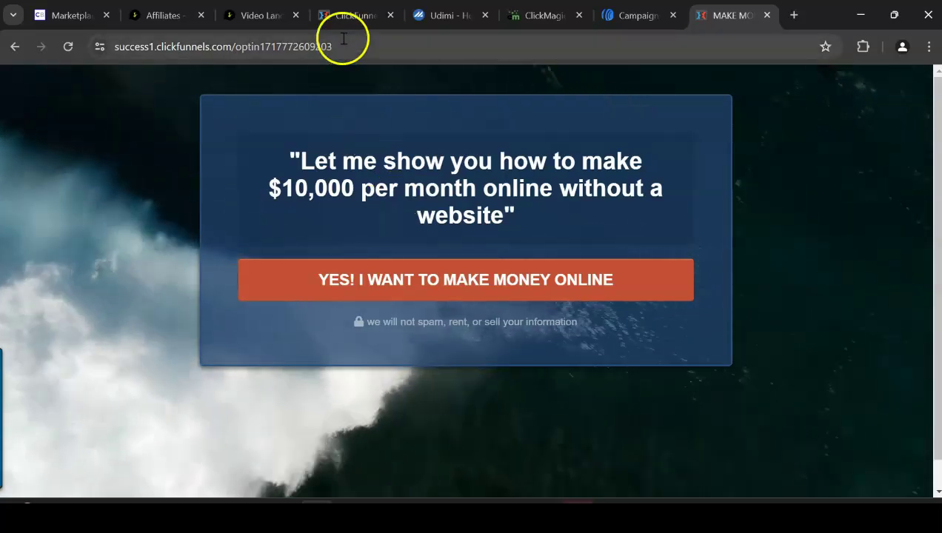
pyautogui.click(355, 16)
pyautogui.click(563, 243)
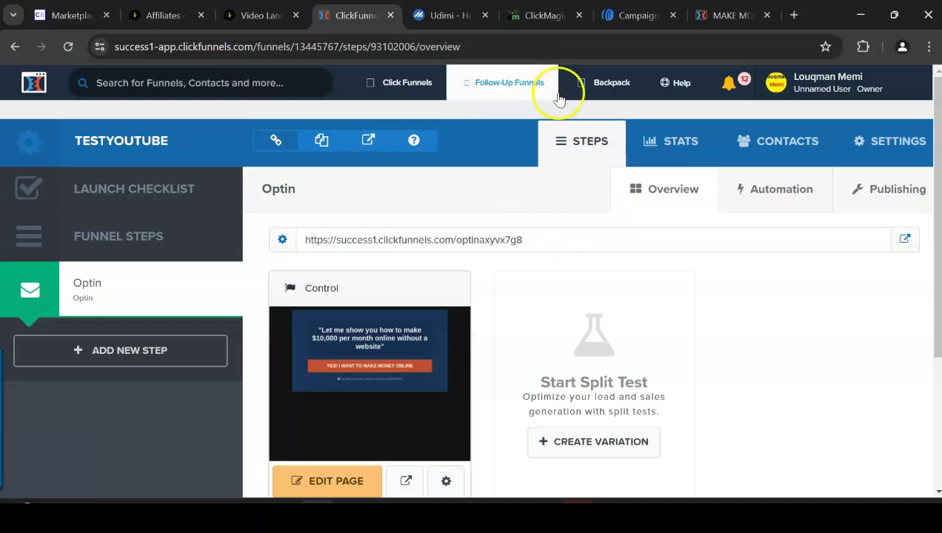
pyautogui.click(725, 15)
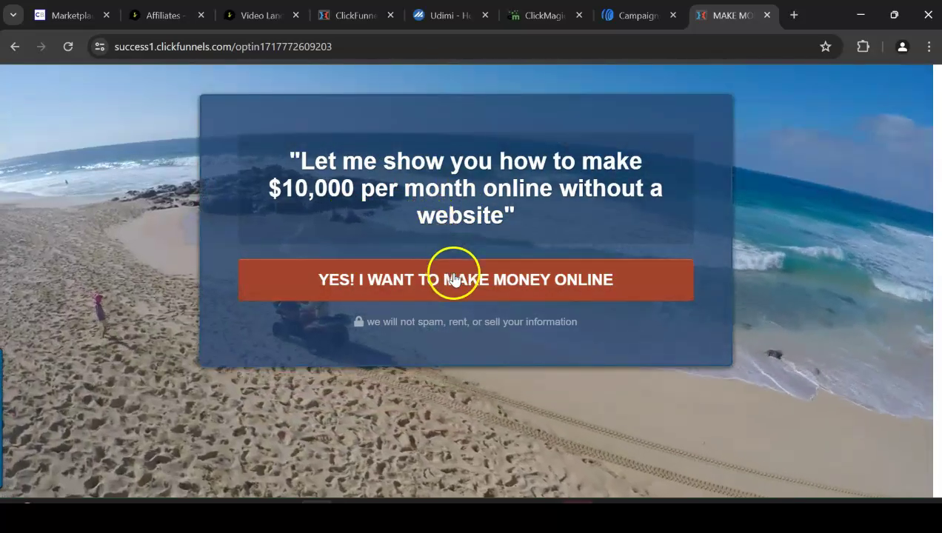
pyautogui.click(641, 14)
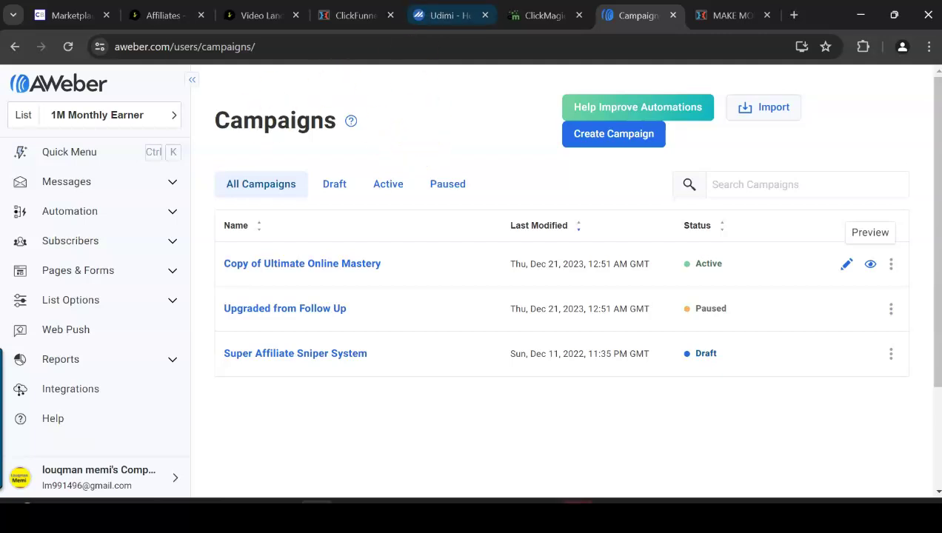
pyautogui.click(448, 15)
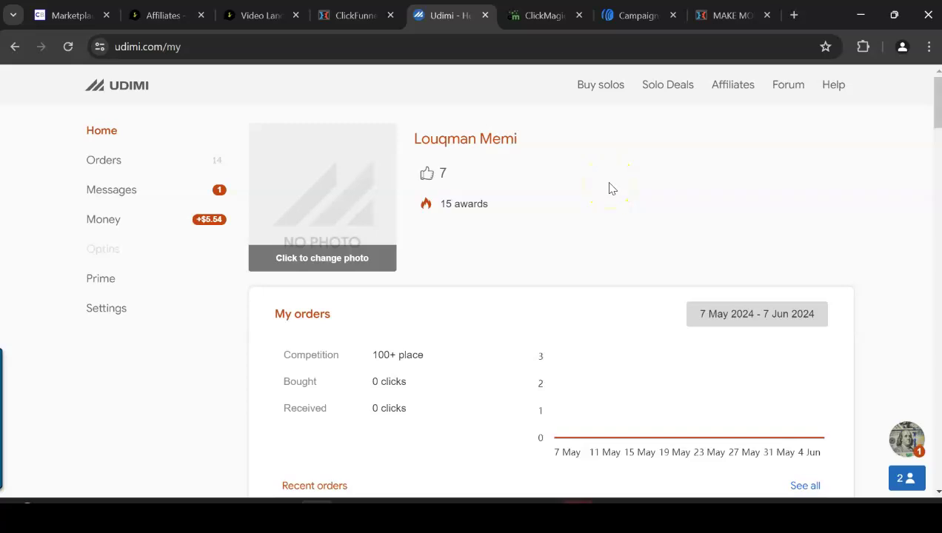
pyautogui.click(604, 493)
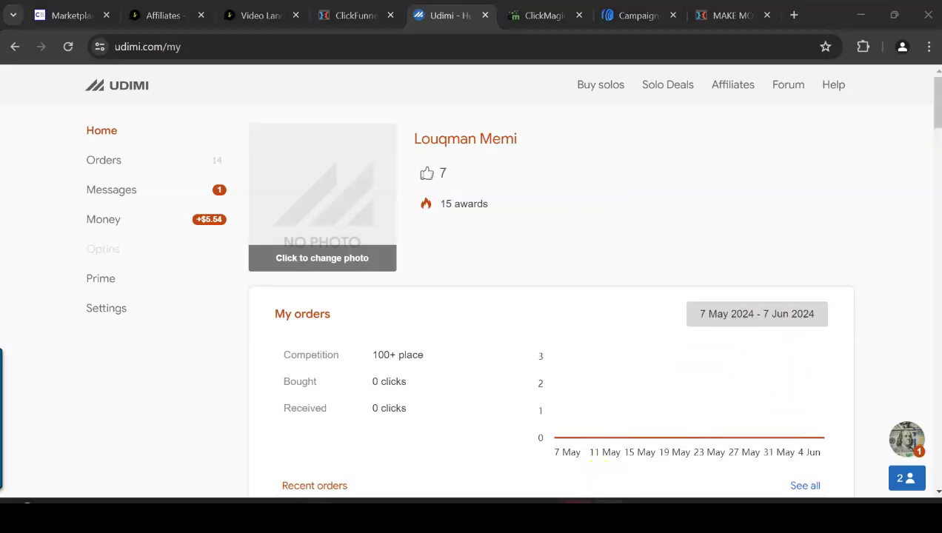
pyautogui.click(326, 459)
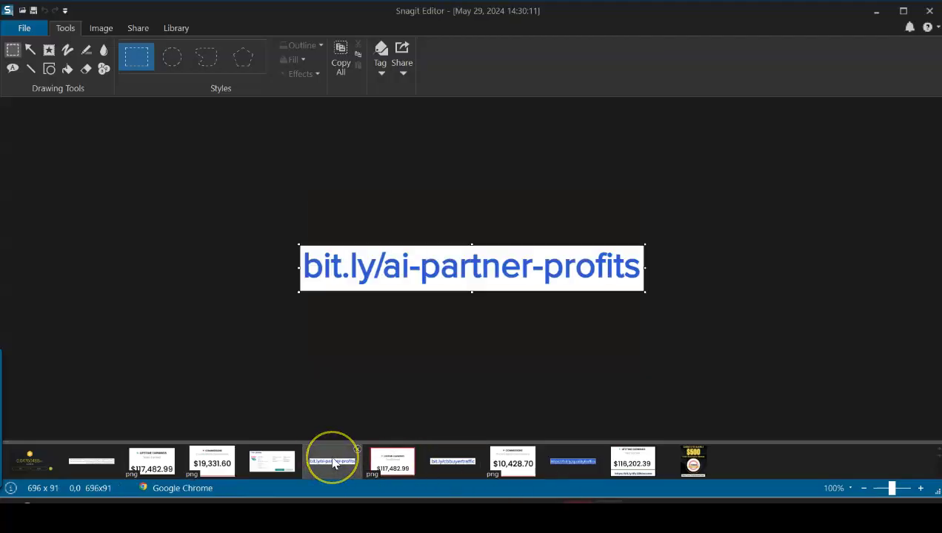
pyautogui.click(577, 461)
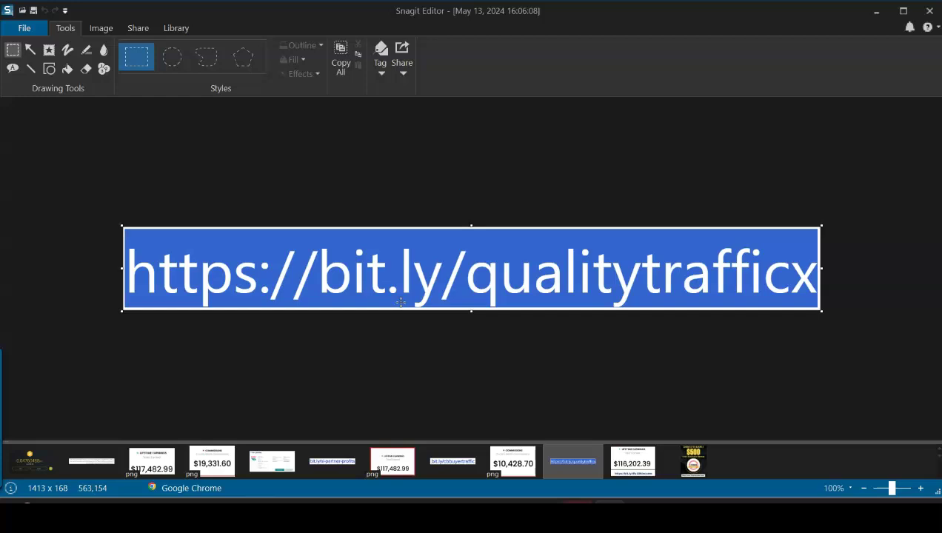
pyautogui.moveTo(317, 516)
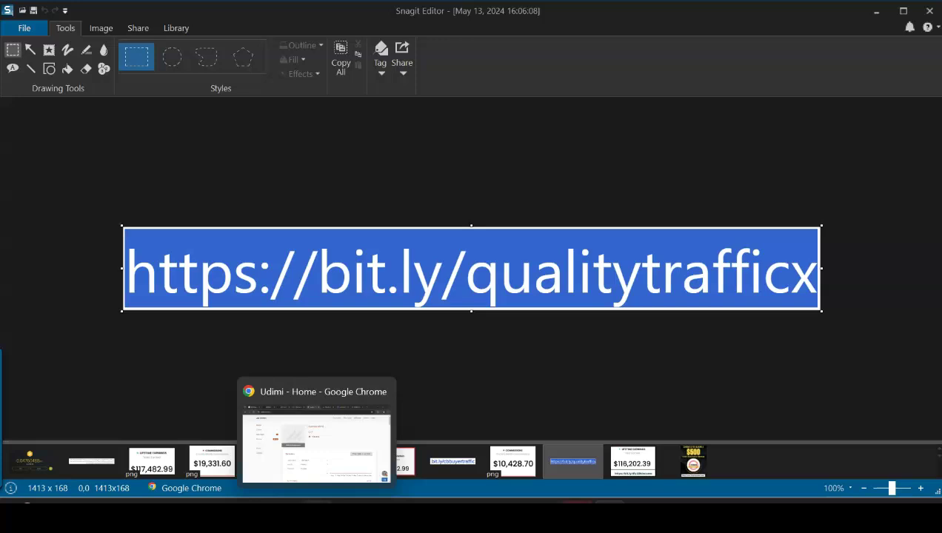
pyautogui.click(317, 436)
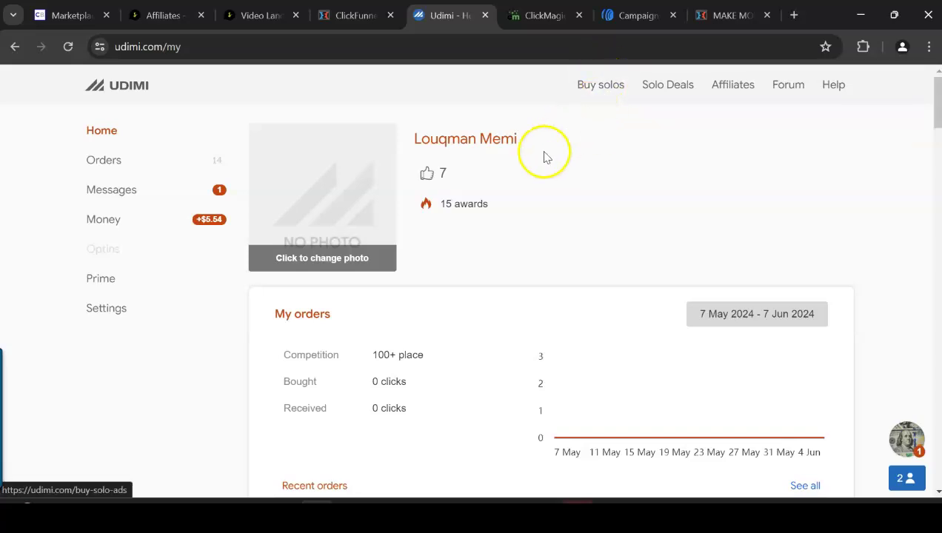
# Open Udimi's list of solo ad sellers, and switch to Snagit Editor to view the lifetime earnings captures.
pyautogui.click(601, 87)
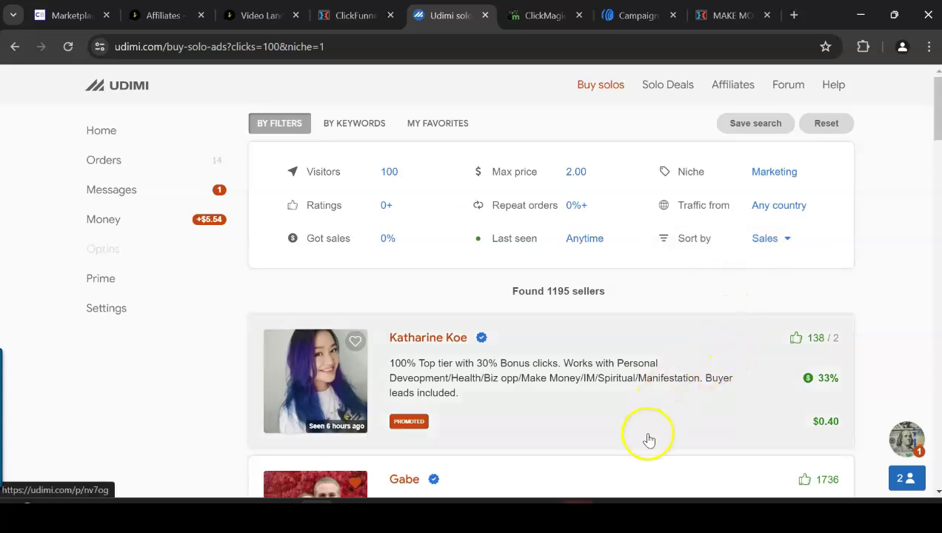
pyautogui.hotkey('alt', 'Tab')
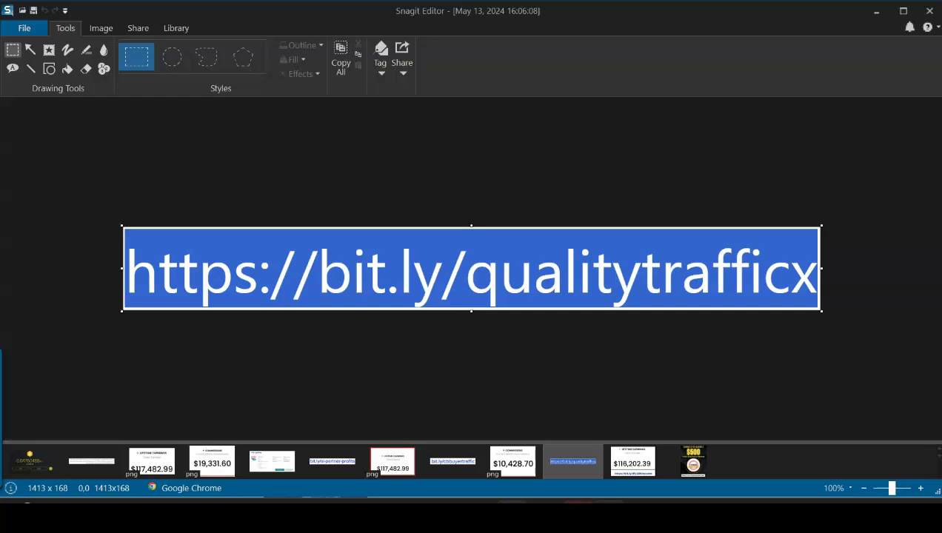
pyautogui.click(390, 465)
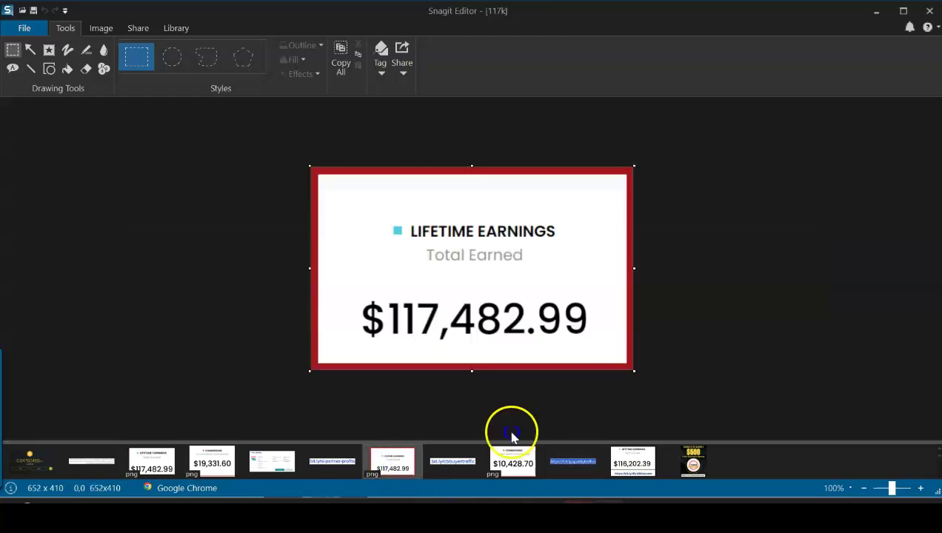
pyautogui.click(622, 470)
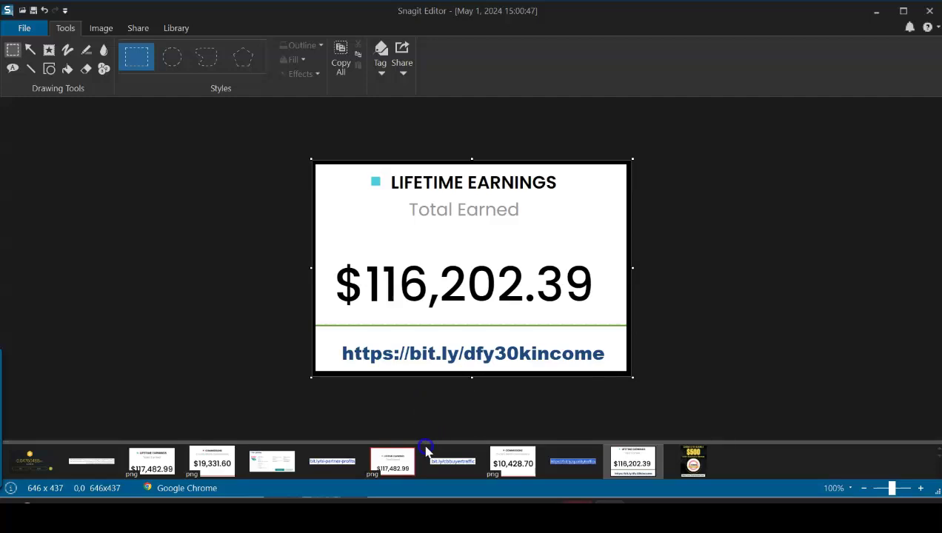
pyautogui.click(394, 461)
pyautogui.moveTo(398, 464)
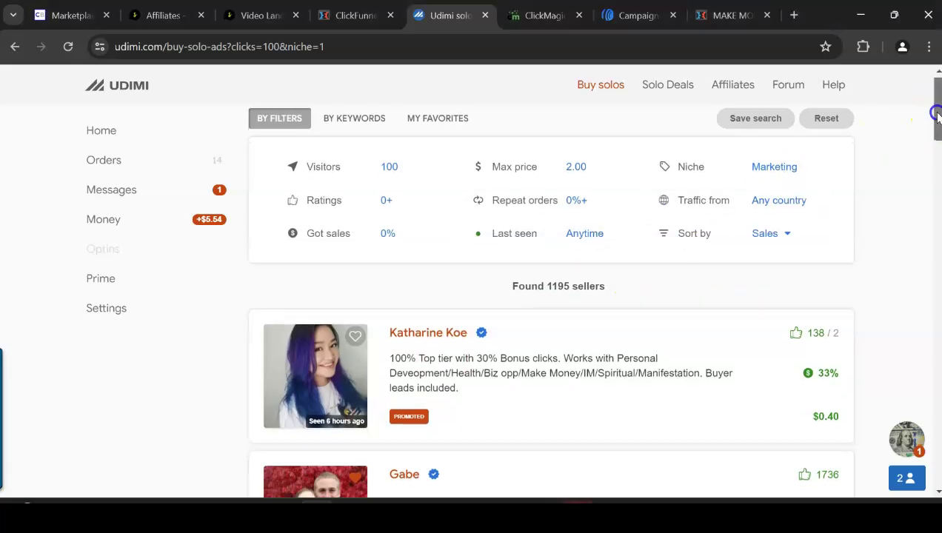
# In Udimi, open the profile of the seller priced at $0.59 per click and examine the sales rating, repeat orders and order form.
pyautogui.moveTo(937, 111); pyautogui.dragTo(937, 145)
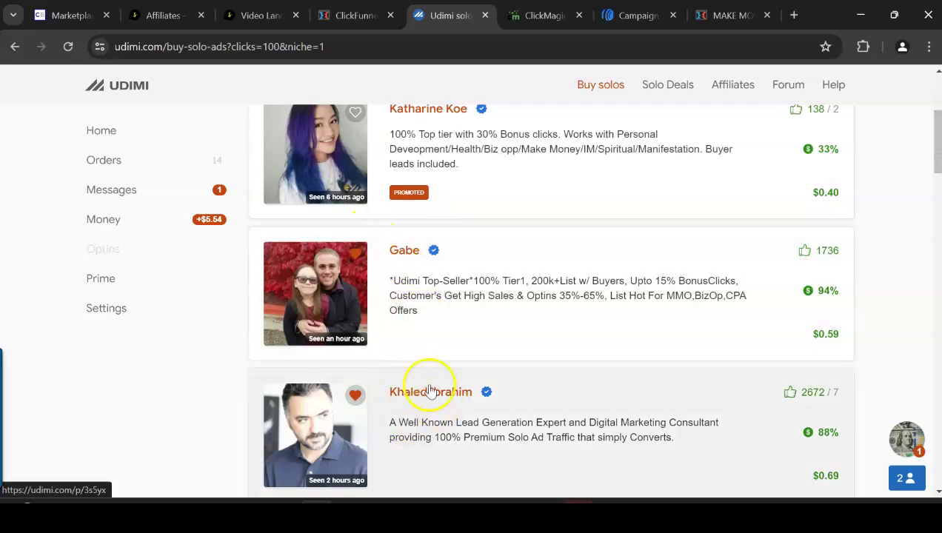
pyautogui.click(405, 252)
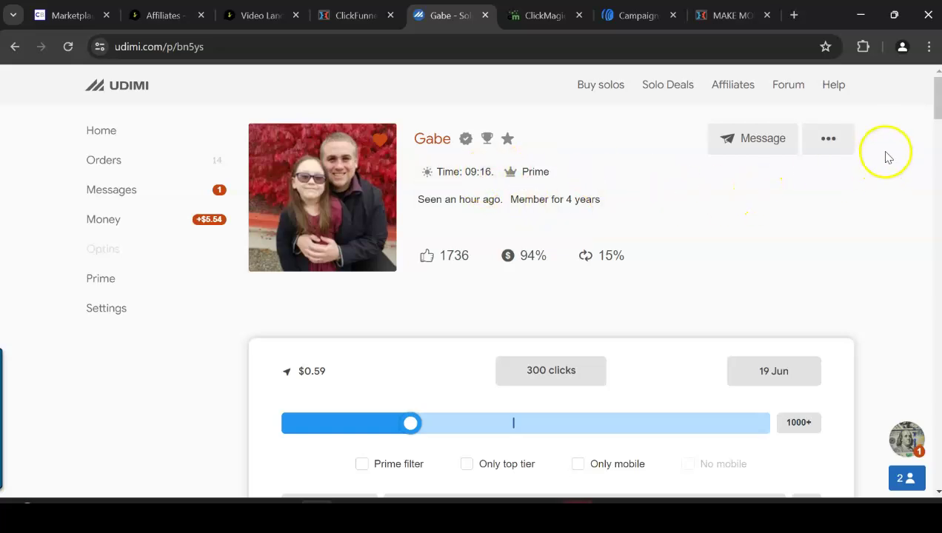
pyautogui.moveTo(511, 265)
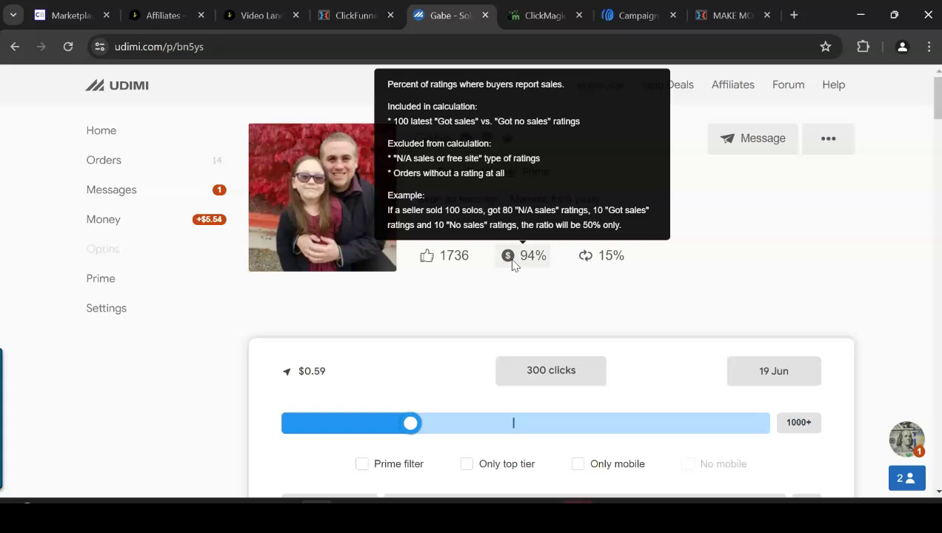
pyautogui.moveTo(610, 254)
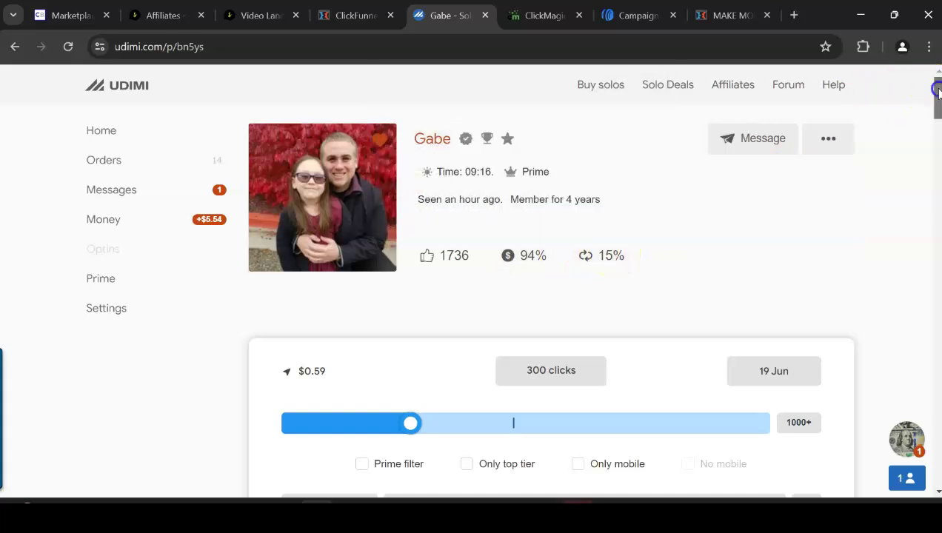
pyautogui.moveTo(936, 94); pyautogui.dragTo(938, 107)
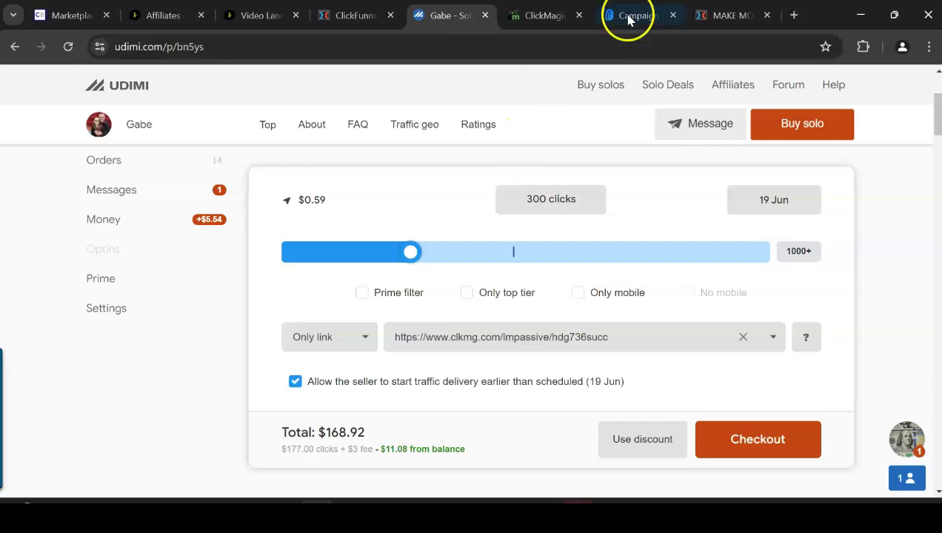
# Review the live opt-in page, the ClickFunnels opt-in step, the Udimi seller's click quantity and the ClickBank marketplace together.
pyautogui.click(715, 14)
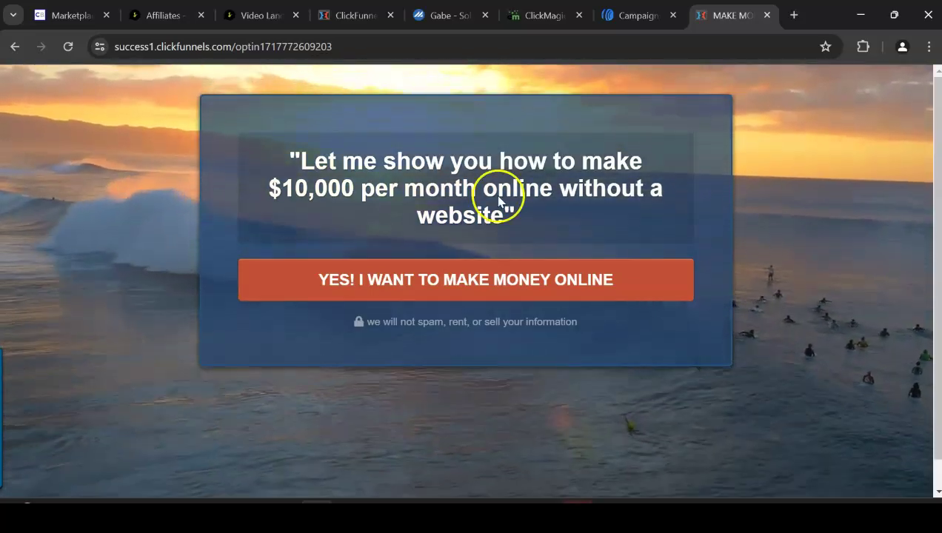
pyautogui.hotkey('ctrl', '4')
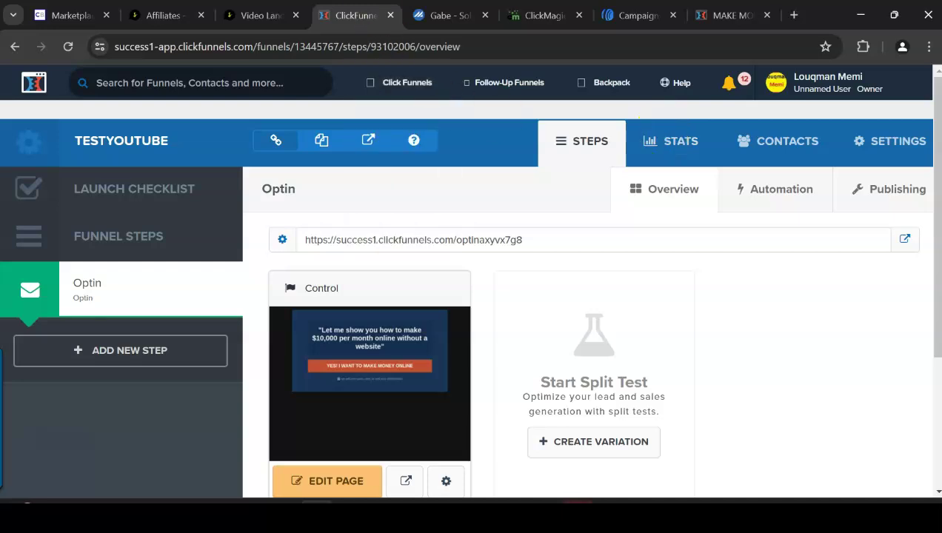
pyautogui.click(448, 15)
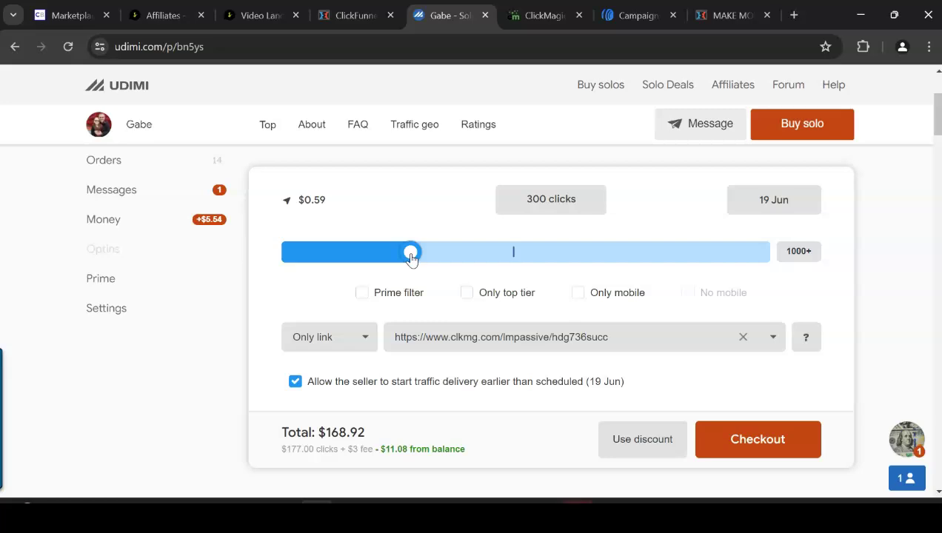
pyautogui.click(566, 199)
pyautogui.click(70, 15)
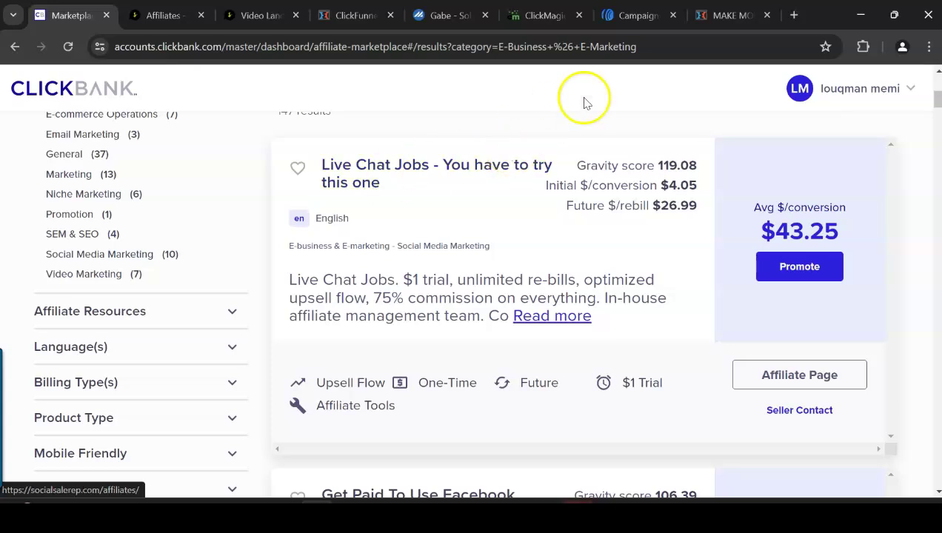
pyautogui.click(725, 15)
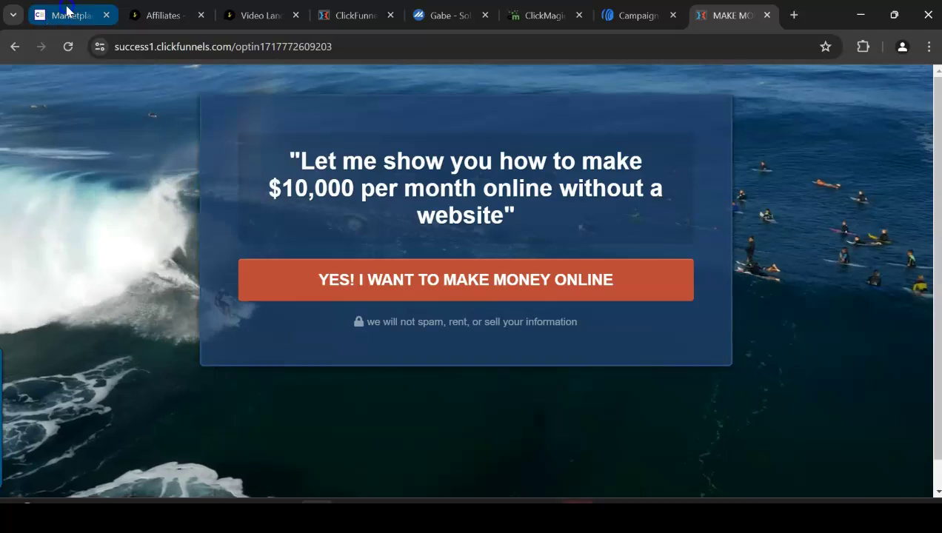
# Review the ClickBank "Live Chat Jobs" offer, the AWeber campaigns list and the live opt-in page.
pyautogui.click(66, 13)
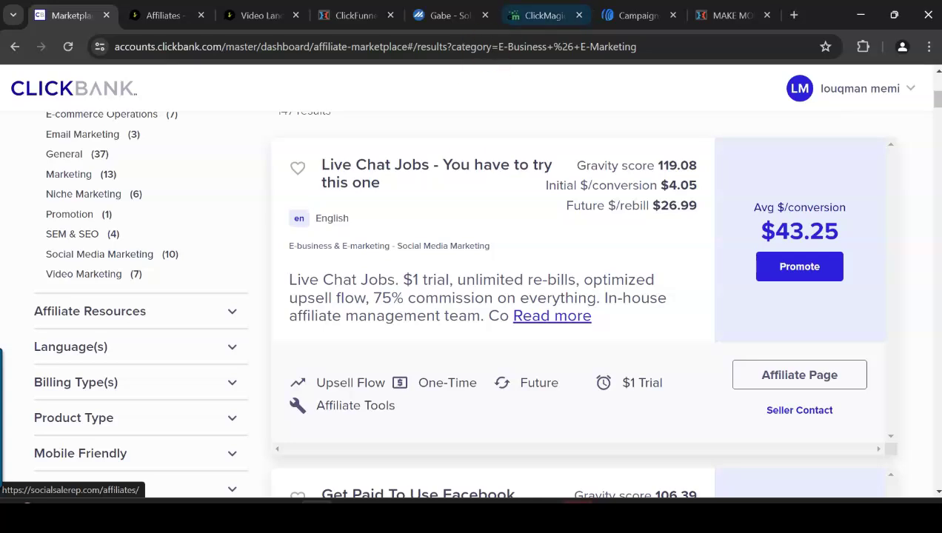
pyautogui.click(633, 14)
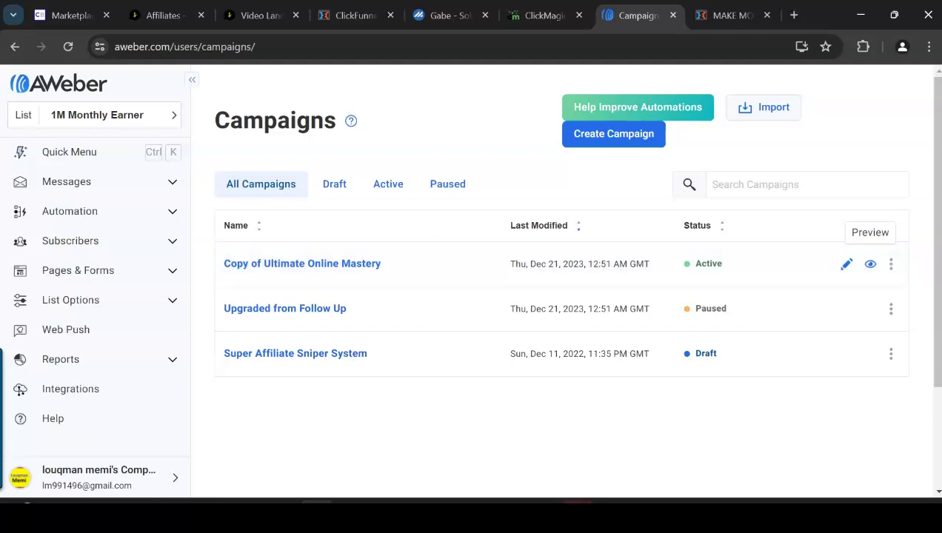
pyautogui.click(65, 14)
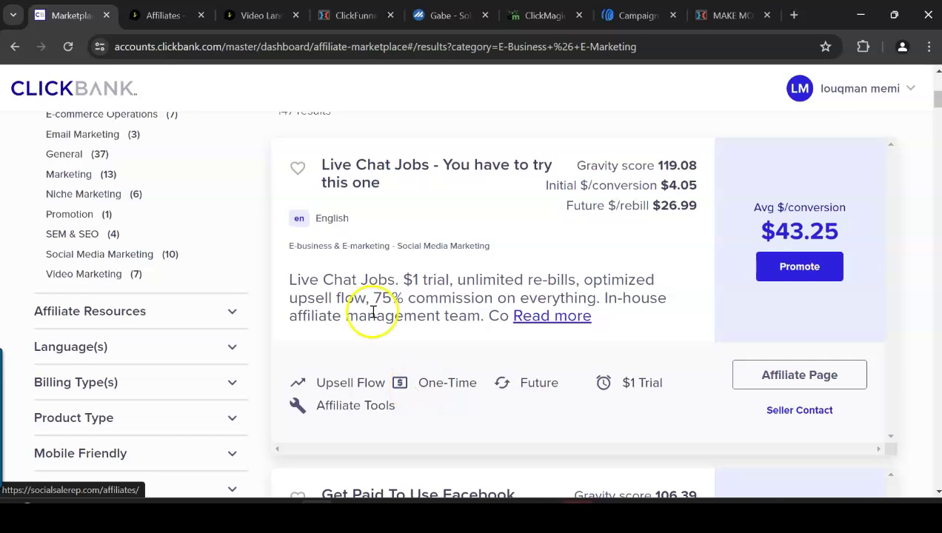
pyautogui.click(700, 15)
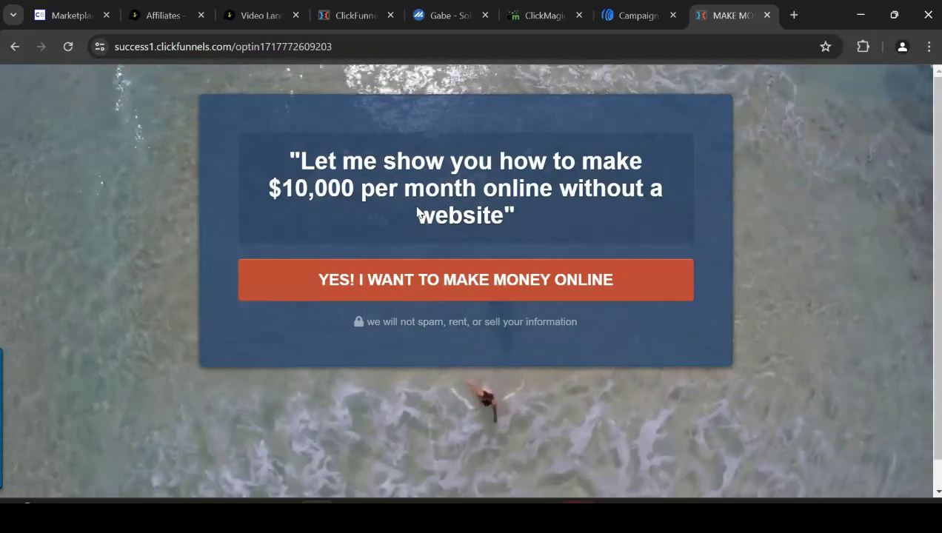
pyautogui.click(68, 16)
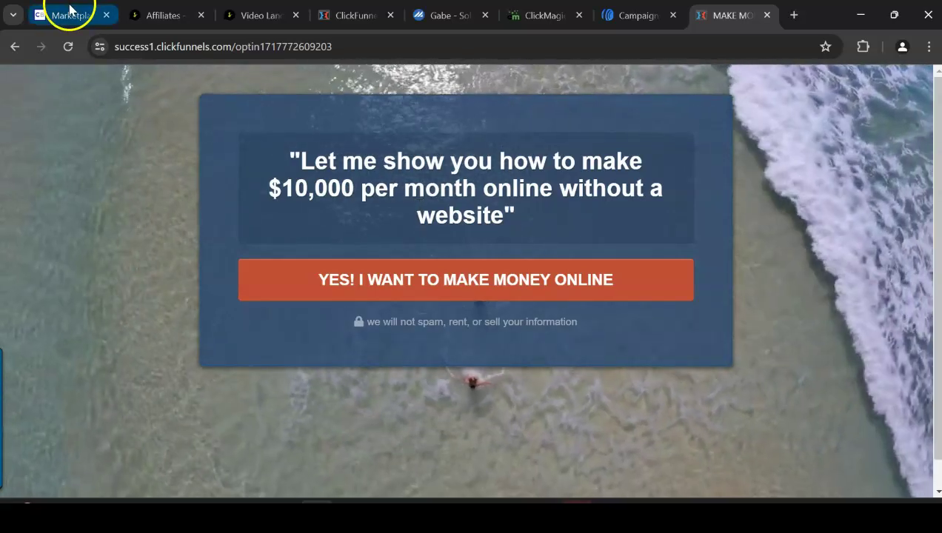
pyautogui.click(199, 123)
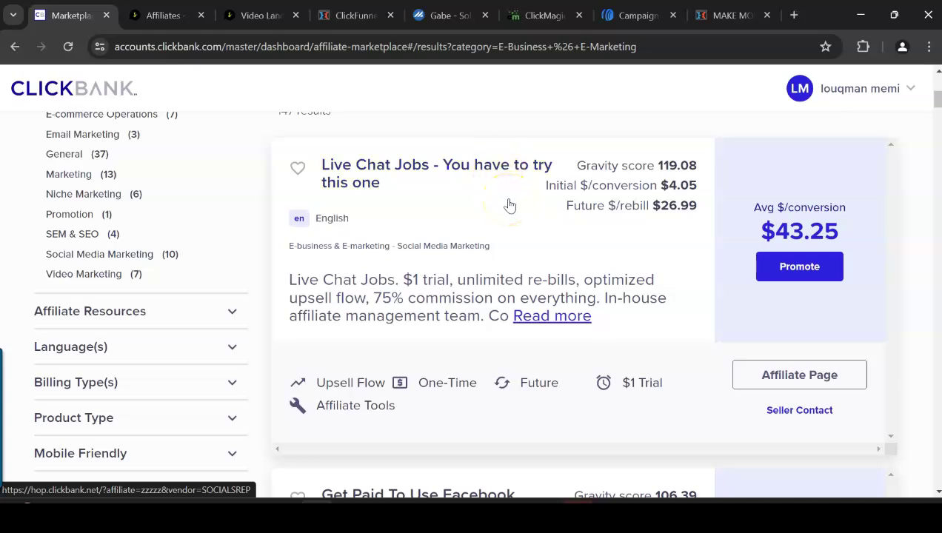
pyautogui.click(633, 14)
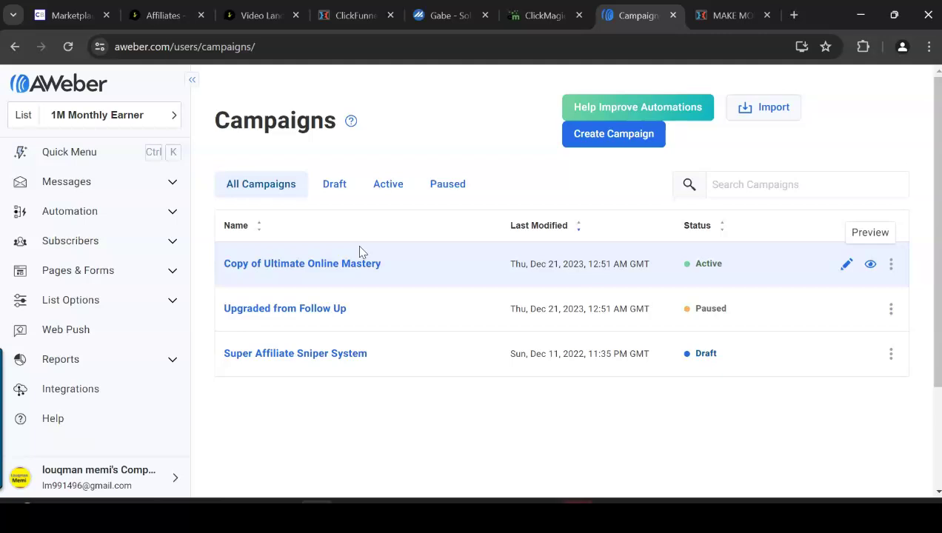
pyautogui.click(441, 163)
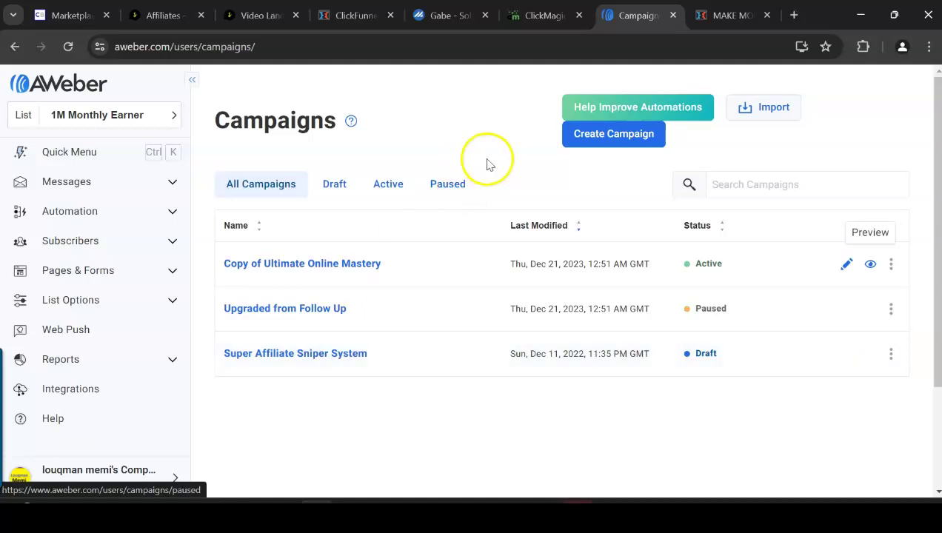
# Switch to the Udimi seller's order form and raise the order quantity to 500 and then 1000 clicks.
pyautogui.click(450, 15)
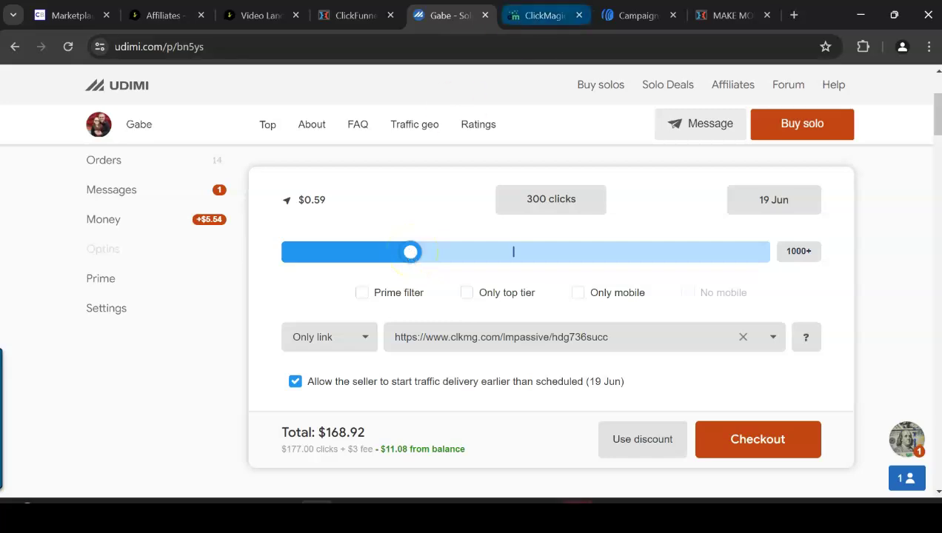
pyautogui.click(615, 13)
pyautogui.click(444, 9)
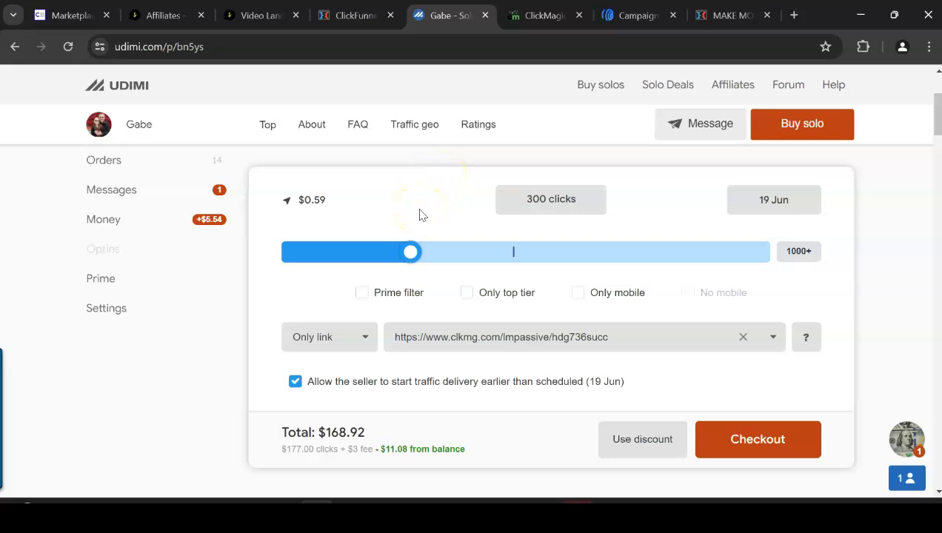
pyautogui.moveTo(410, 254); pyautogui.dragTo(511, 254)
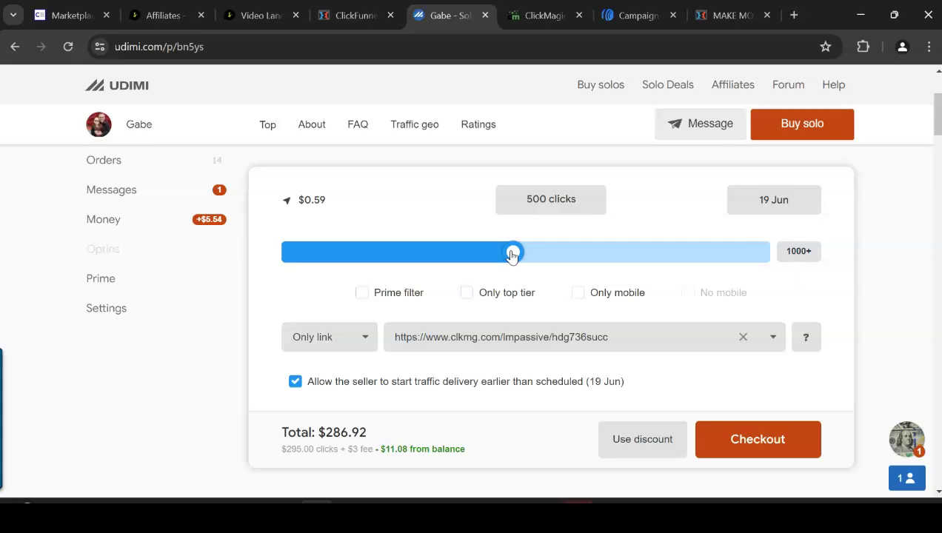
pyautogui.moveTo(512, 254); pyautogui.dragTo(830, 288)
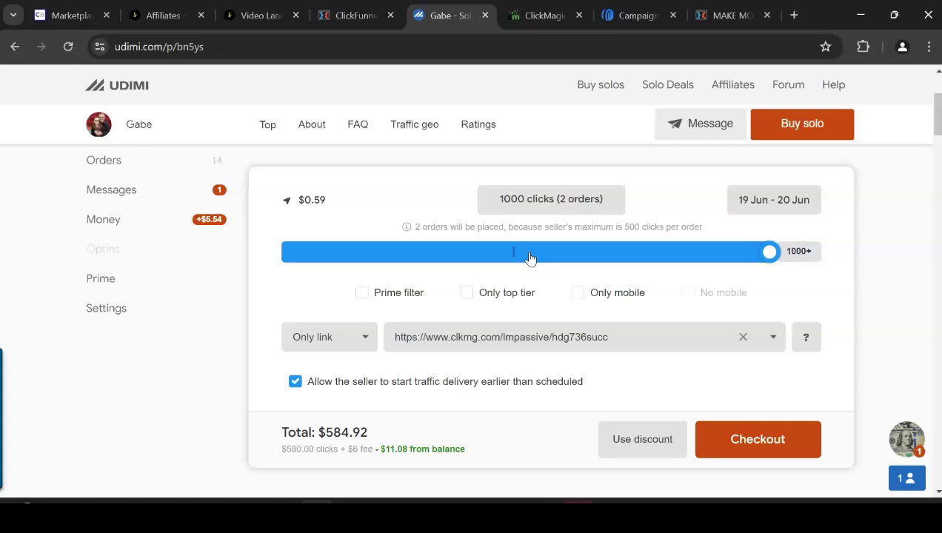
# Review the AWeber campaigns, the Udimi order total, the live opt-in page and the ClickBank marketplace in turn.
pyautogui.click(626, 14)
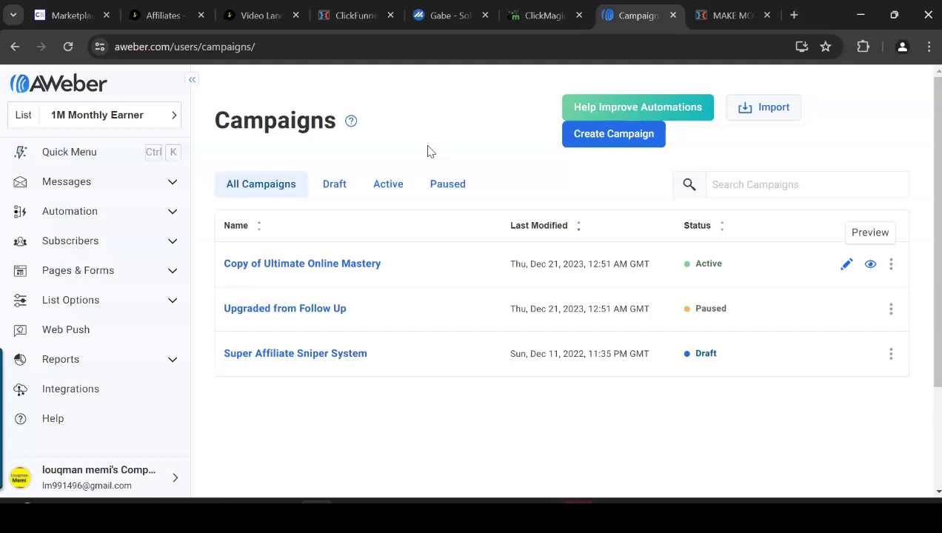
pyautogui.click(432, 27)
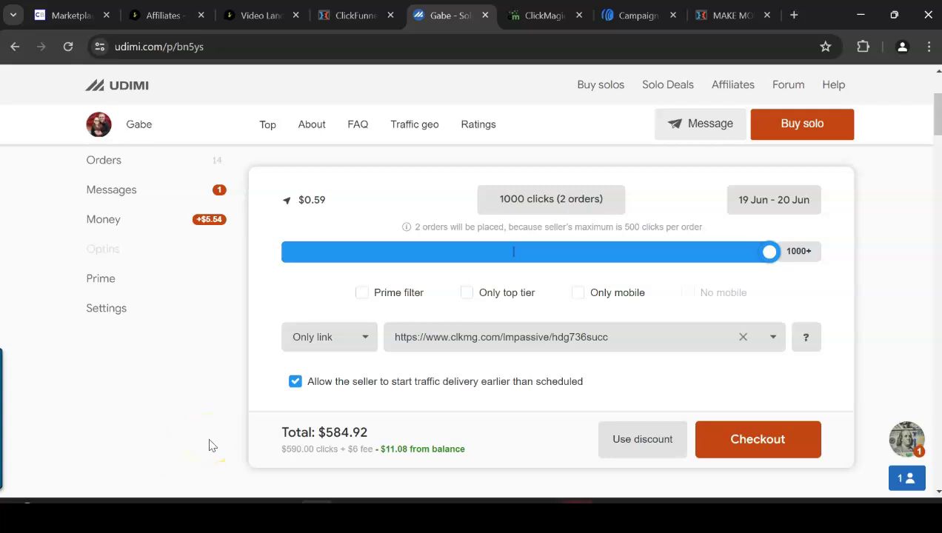
pyautogui.click(386, 407)
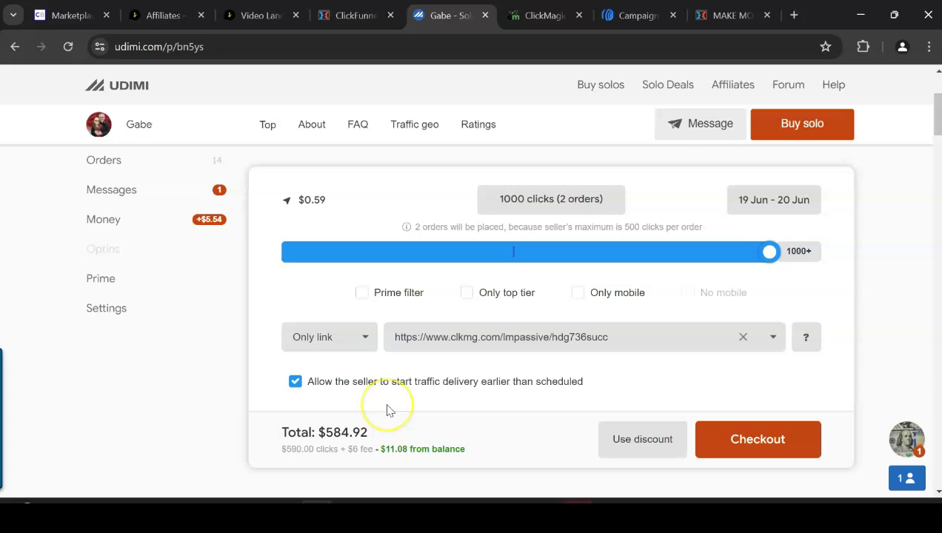
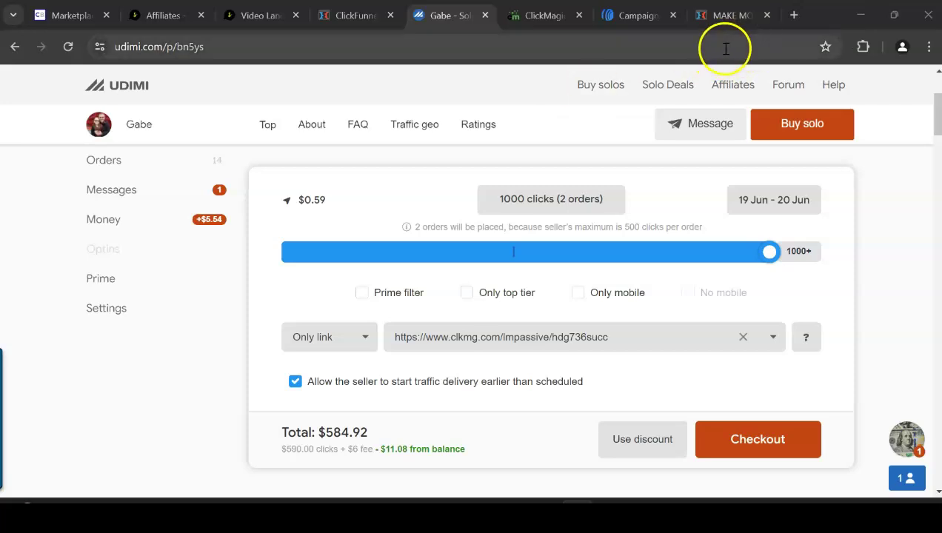
pyautogui.click(727, 23)
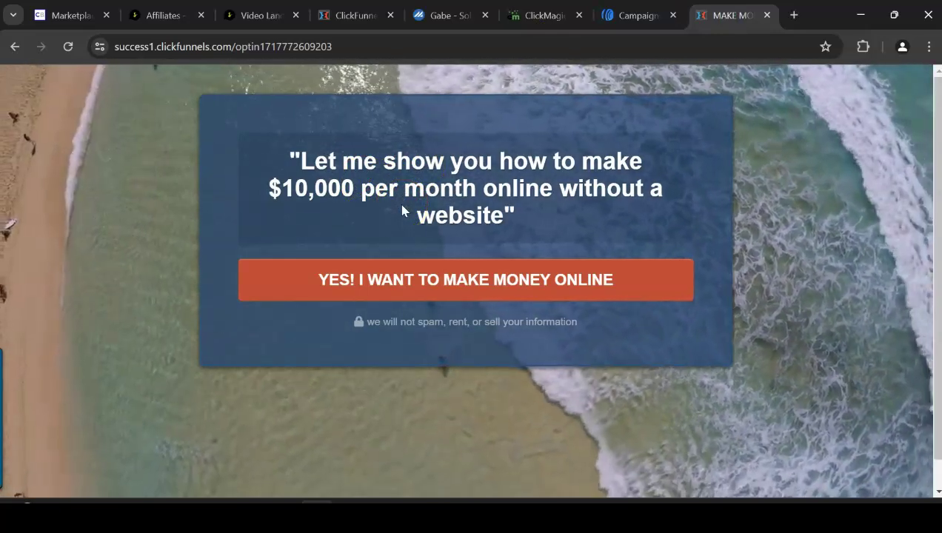
pyautogui.click(637, 16)
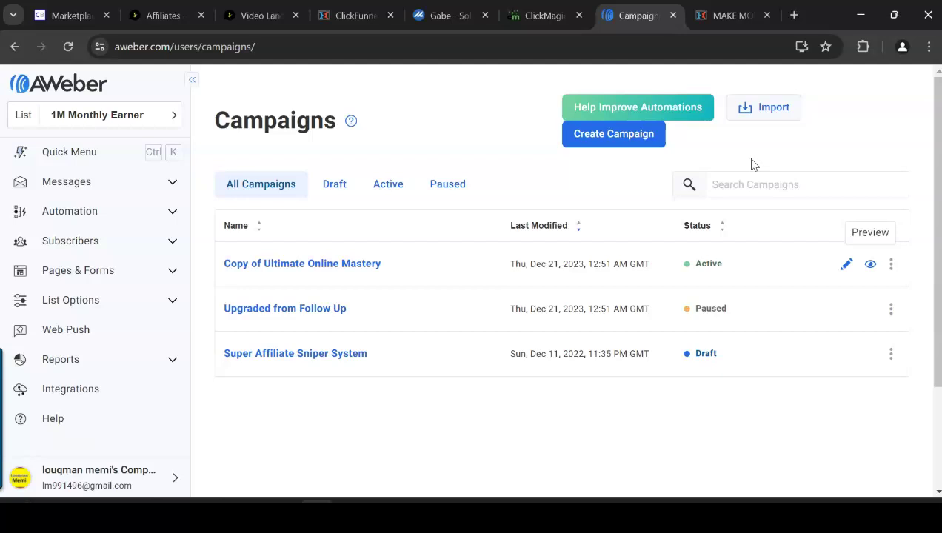
pyautogui.click(70, 14)
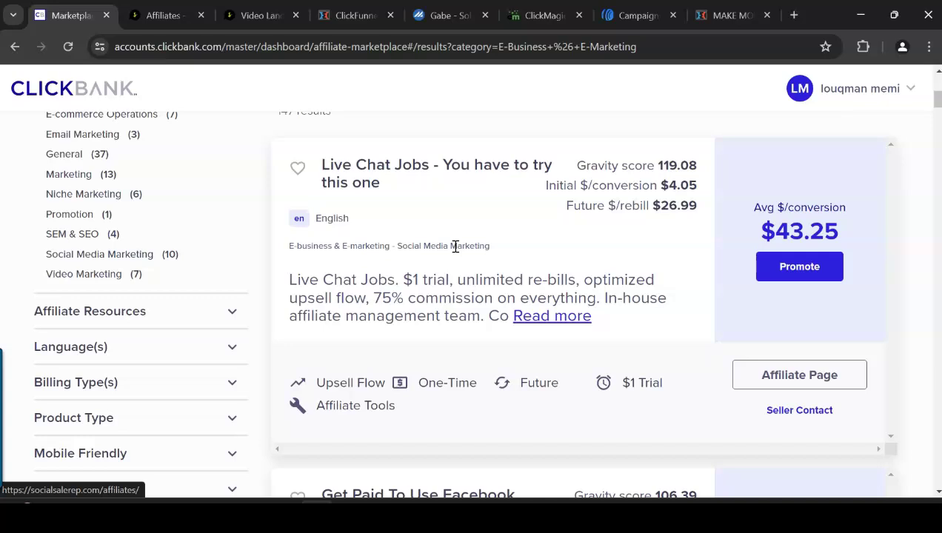
# Set the Udimi order to 250 clicks and compare it with the ClickBank "Live Chat Jobs" offer.
pyautogui.click(444, 14)
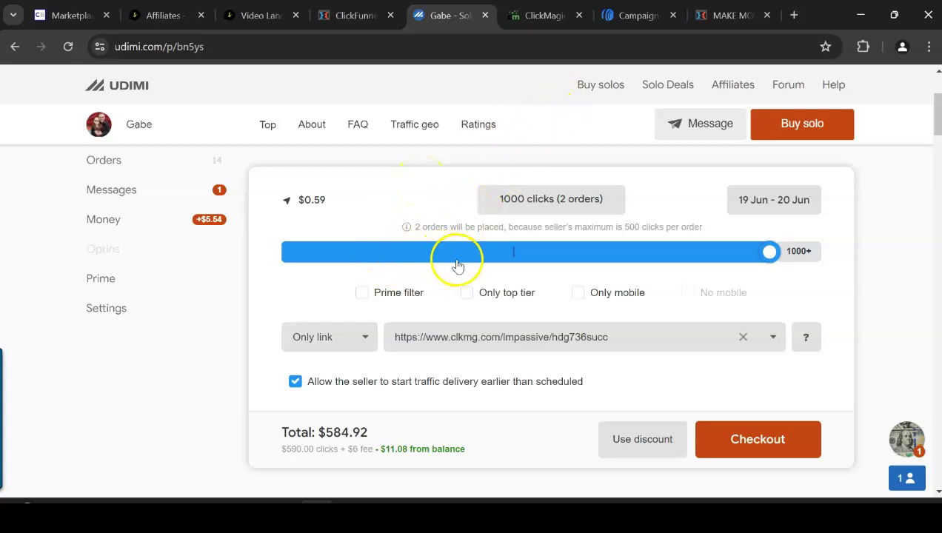
pyautogui.click(370, 255)
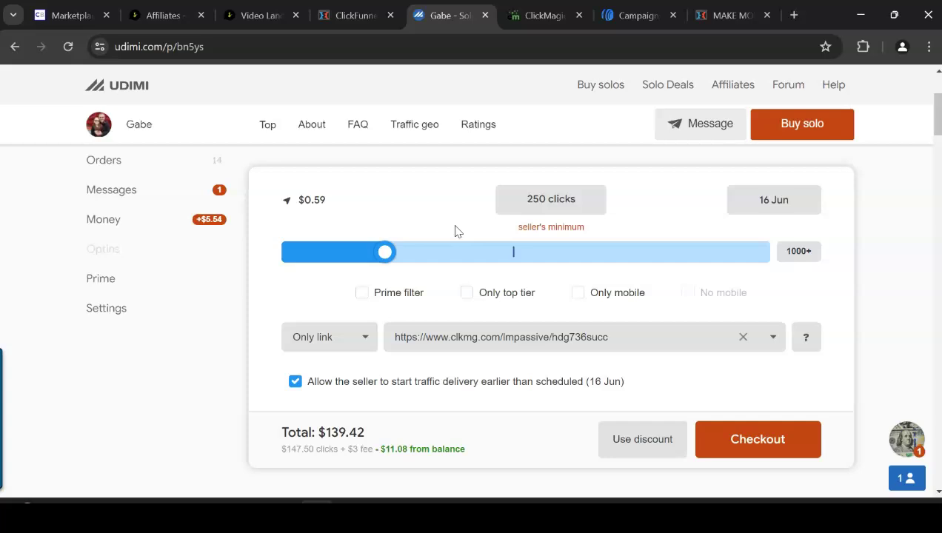
pyautogui.click(74, 15)
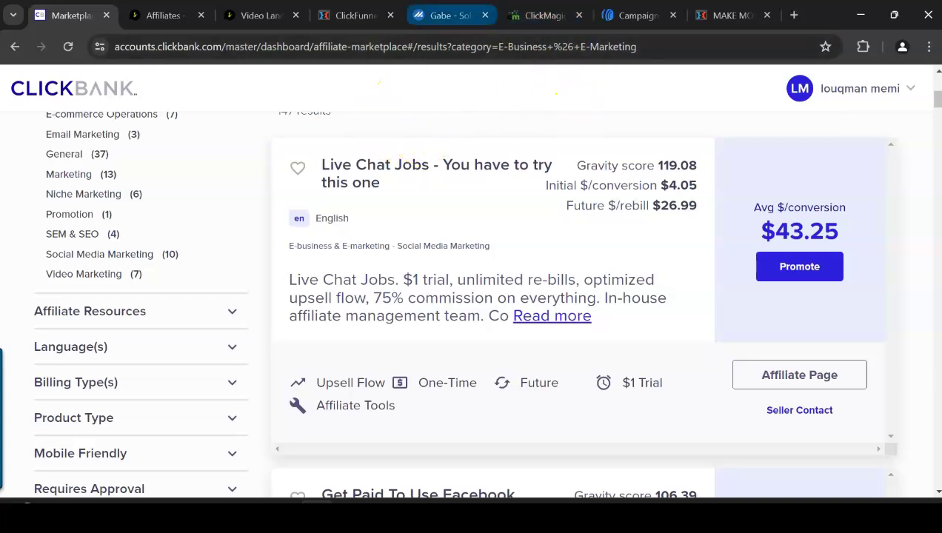
pyautogui.click(448, 15)
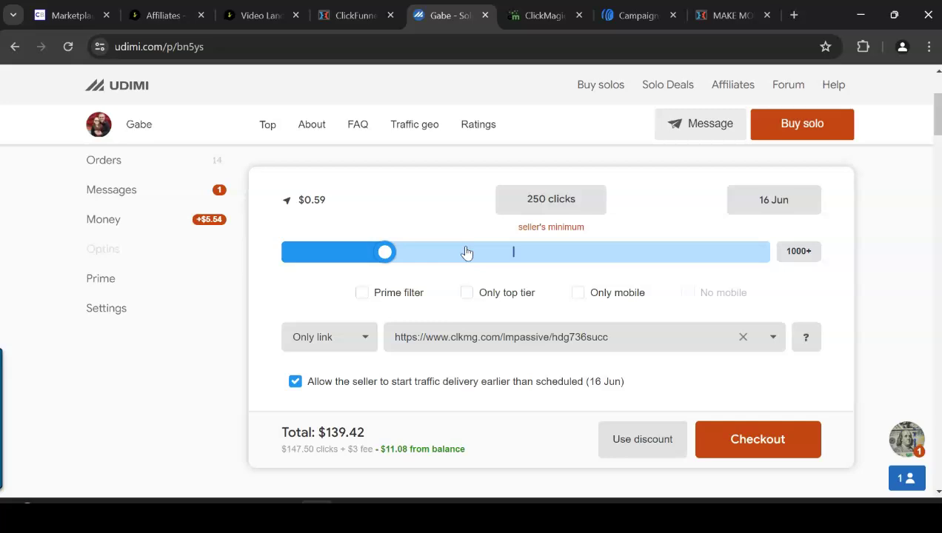
pyautogui.click(59, 15)
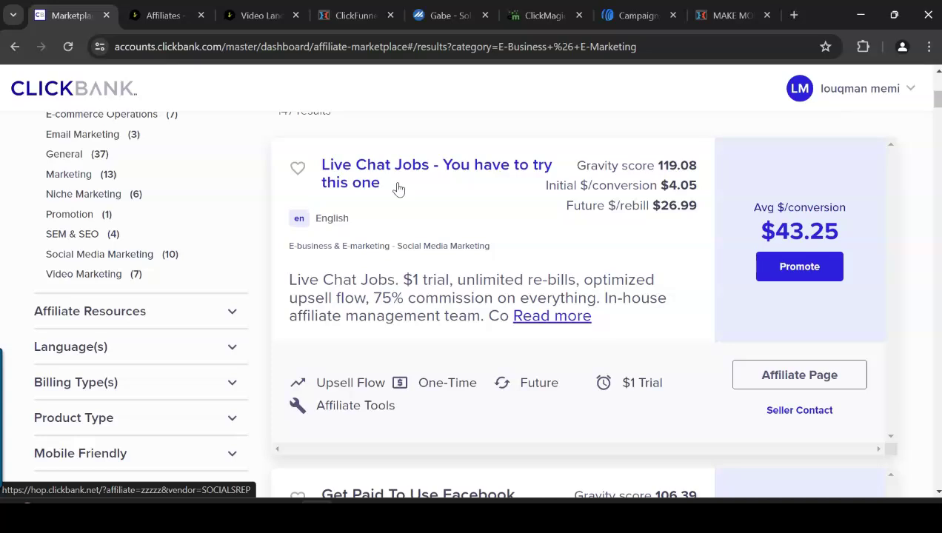
# In Udimi, check the seller's repeat-order and sales ratings, and set the order quantity to 750 clicks.
pyautogui.click(452, 15)
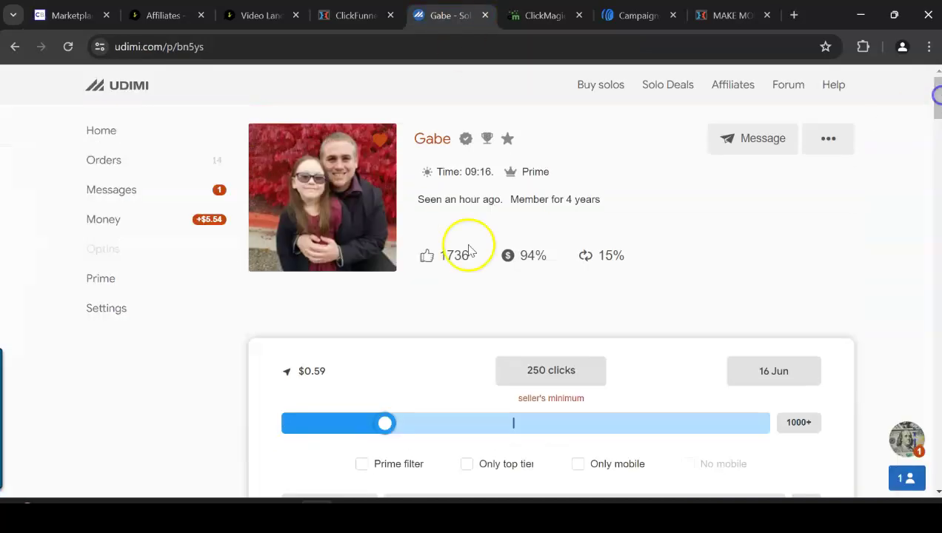
pyautogui.moveTo(613, 260)
pyautogui.moveTo(533, 261)
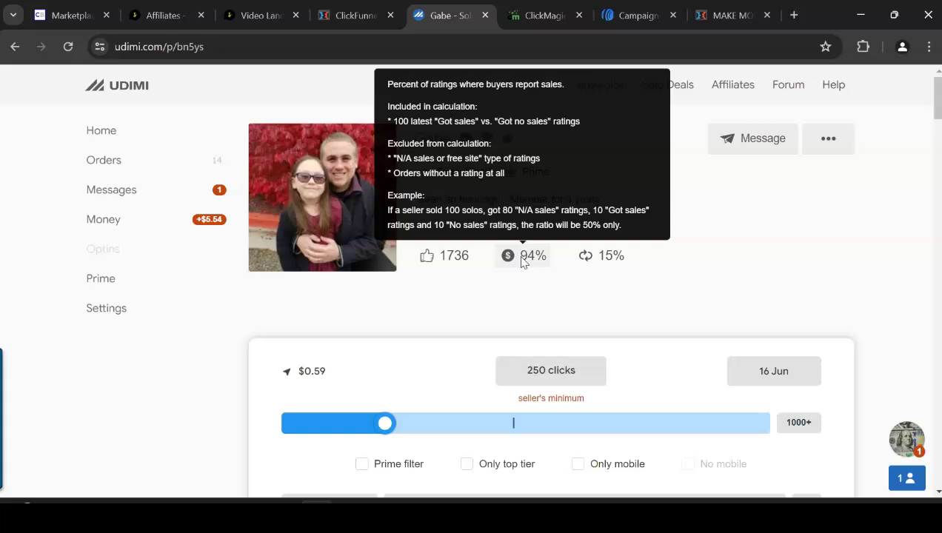
pyautogui.moveTo(385, 429); pyautogui.dragTo(549, 433)
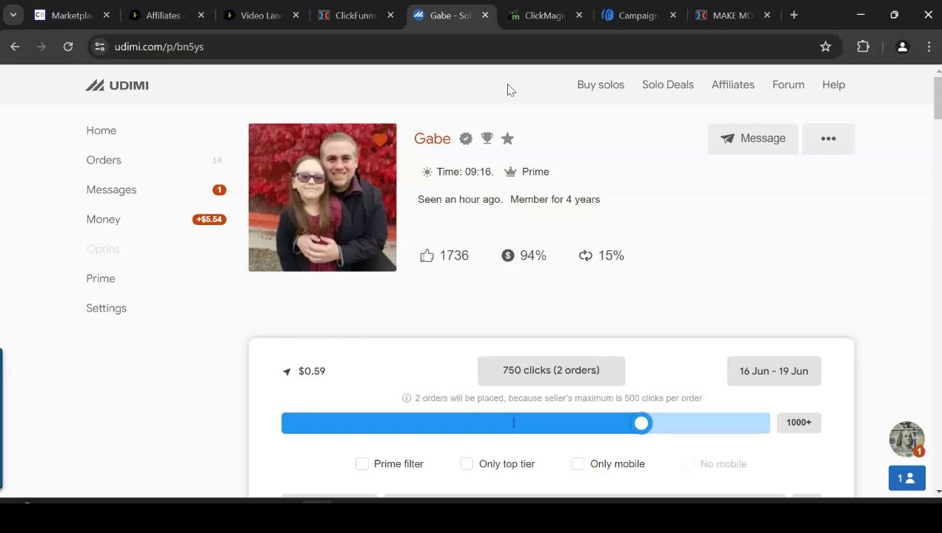
# Check the ClickBank offer again, and enable Prime filter and Only top tier on the Udimi order.
pyautogui.click(87, 15)
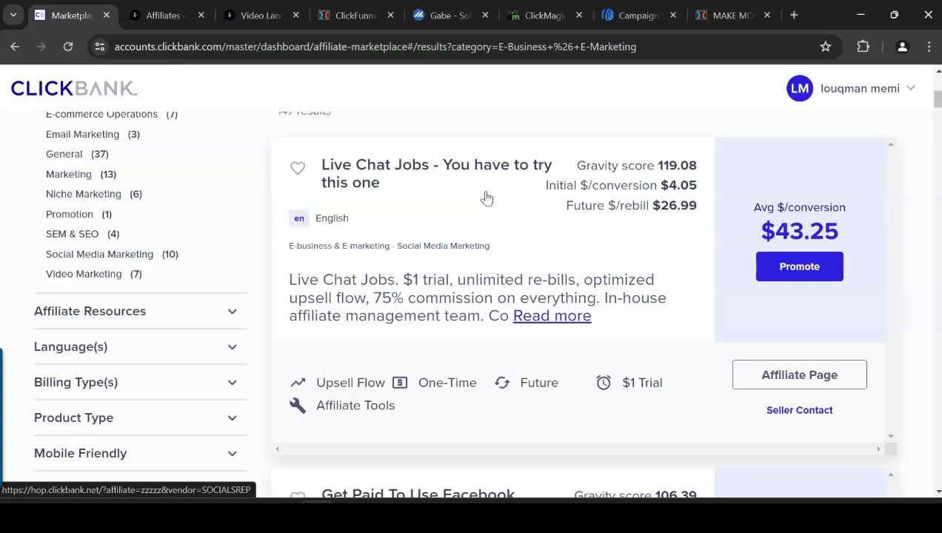
pyautogui.click(442, 15)
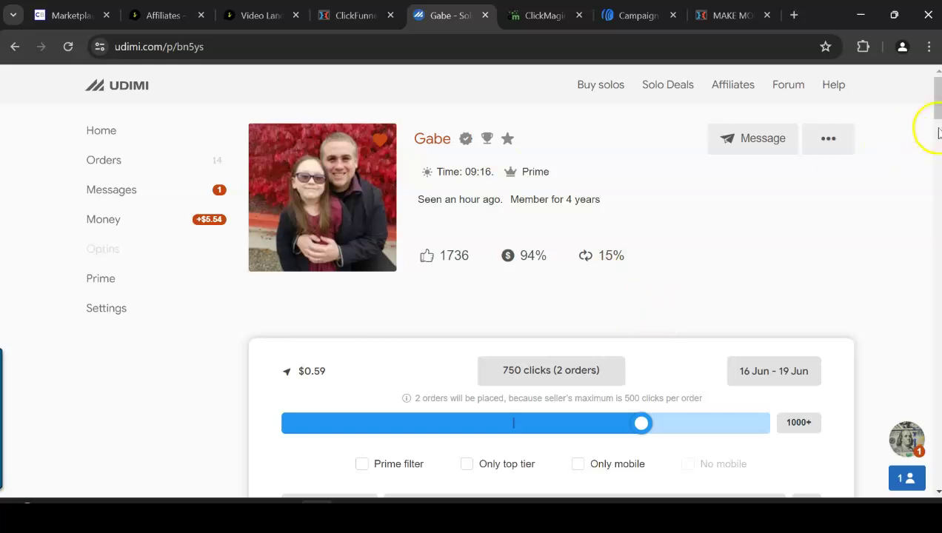
pyautogui.moveTo(937, 95); pyautogui.dragTo(937, 126)
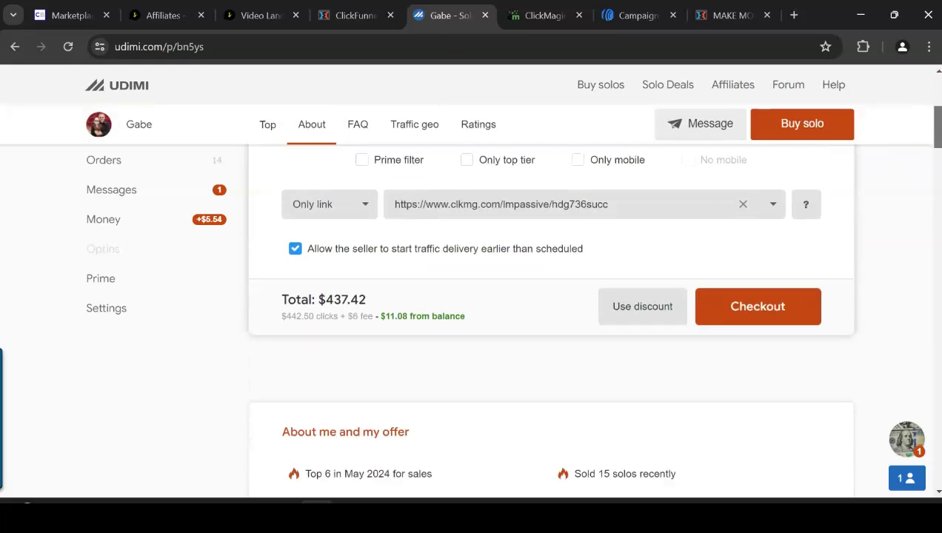
pyautogui.scroll(1, 474, 222)
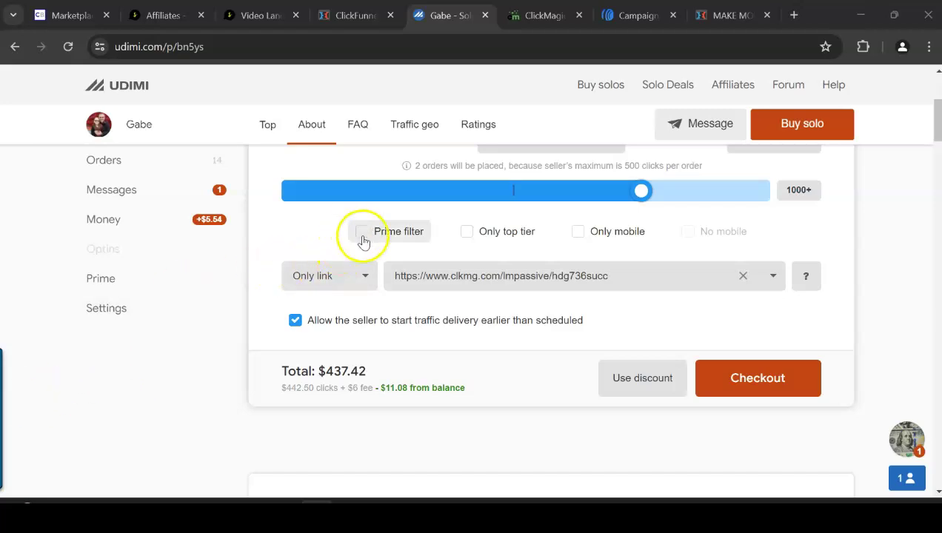
pyautogui.click(361, 232)
pyautogui.click(466, 233)
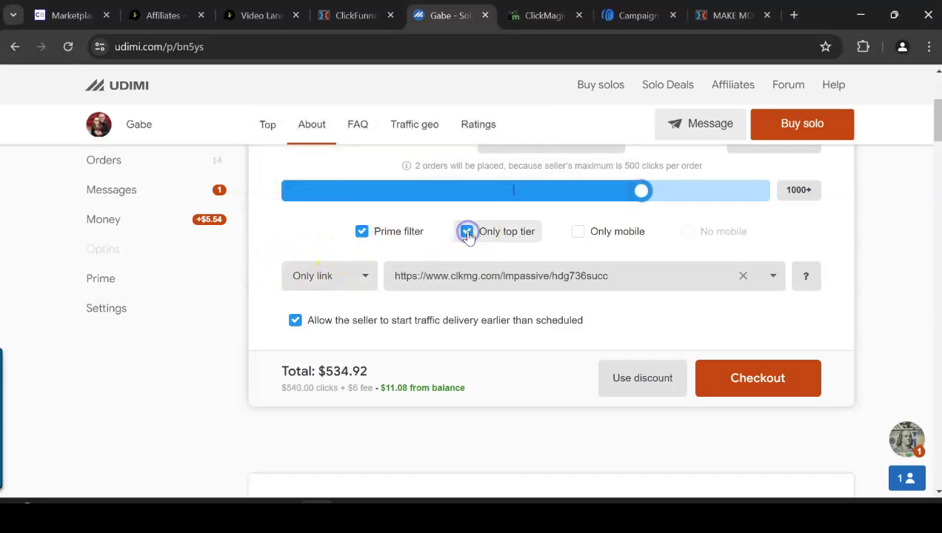
# Show the saved links for the solo order, view the ClickMagick tracking links, and return to the Udimi order form.
pyautogui.click(579, 277)
pyautogui.doubleClick(580, 277)
pyautogui.tripleClick(580, 277)
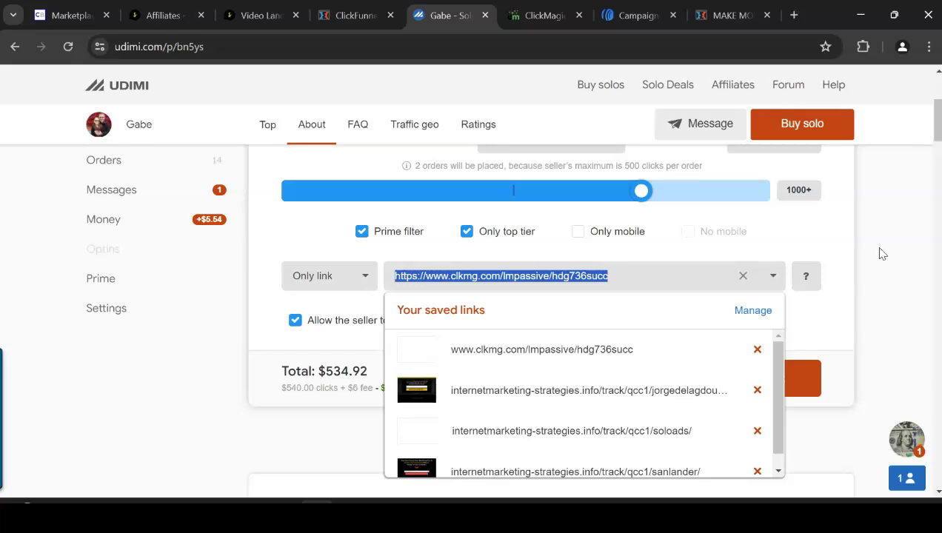
pyautogui.click(544, 15)
pyautogui.click(435, 98)
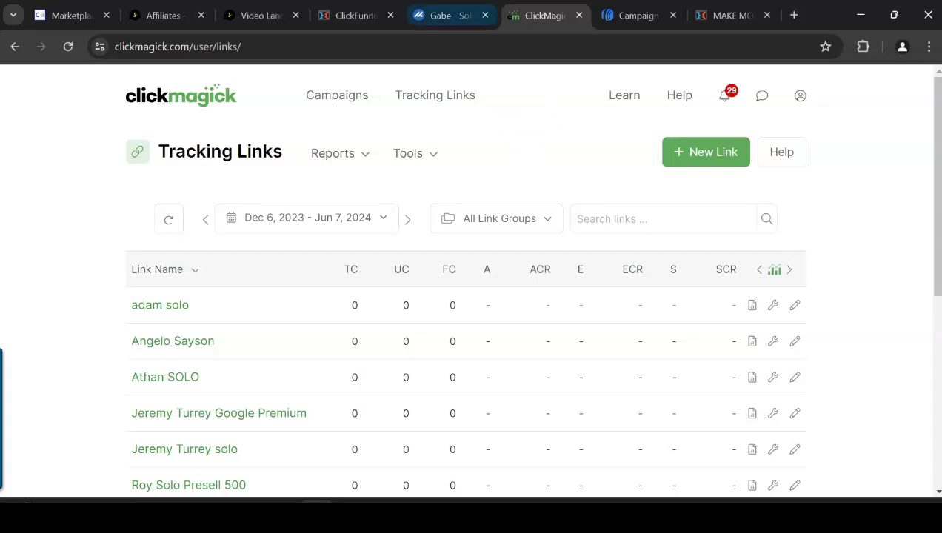
pyautogui.click(448, 15)
pyautogui.click(889, 335)
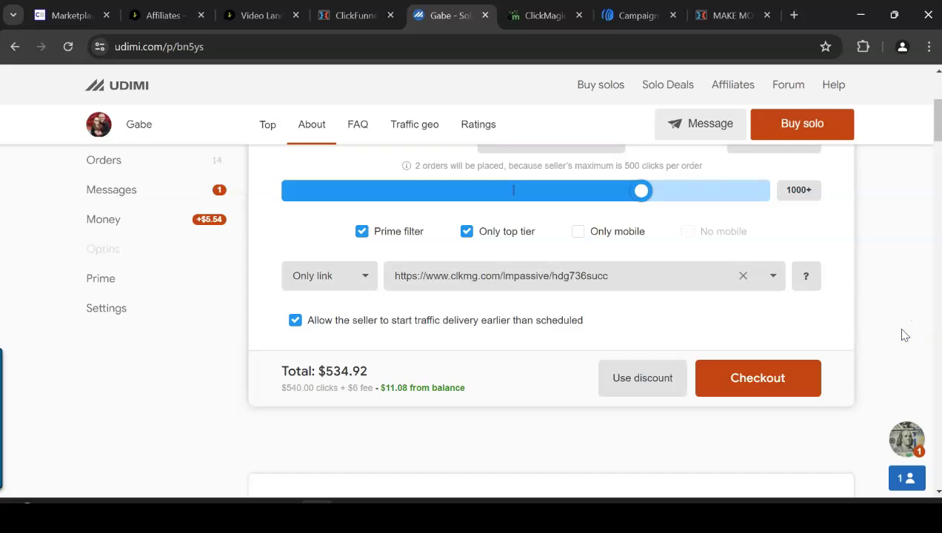
# In ClickMagick, start a new tracking link and name it MAKE MONEY ONLINE.
pyautogui.click(543, 14)
pyautogui.click(434, 12)
pyautogui.click(543, 14)
pyautogui.click(488, 150)
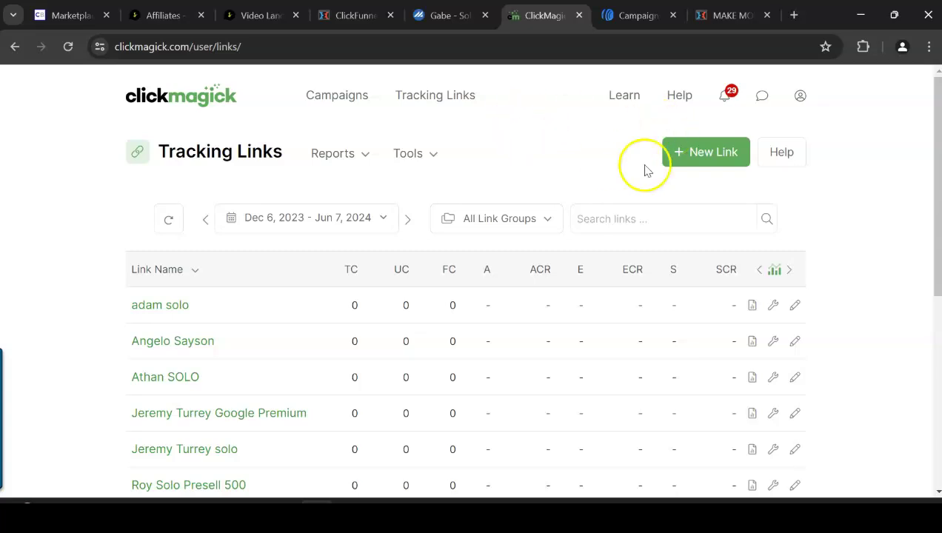
pyautogui.click(703, 155)
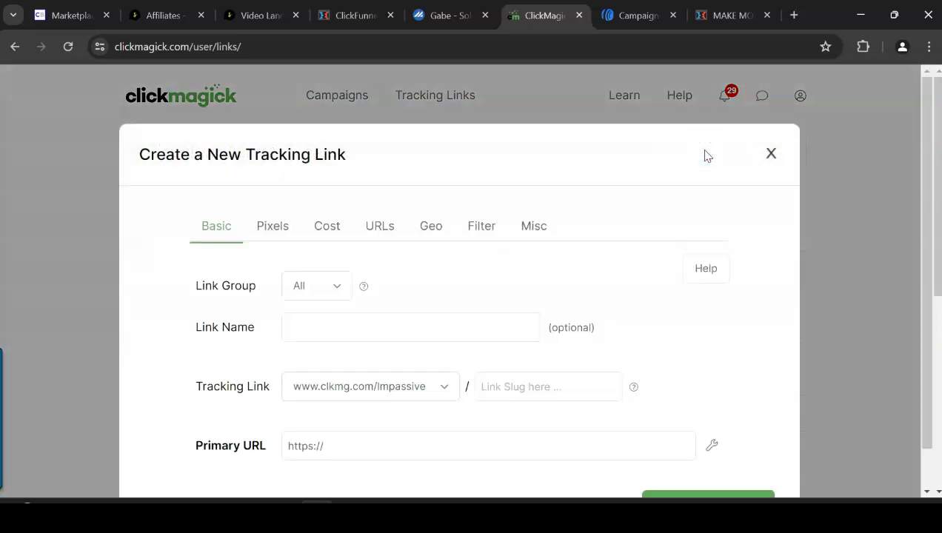
pyautogui.click(346, 328)
pyautogui.write('MAKE M')
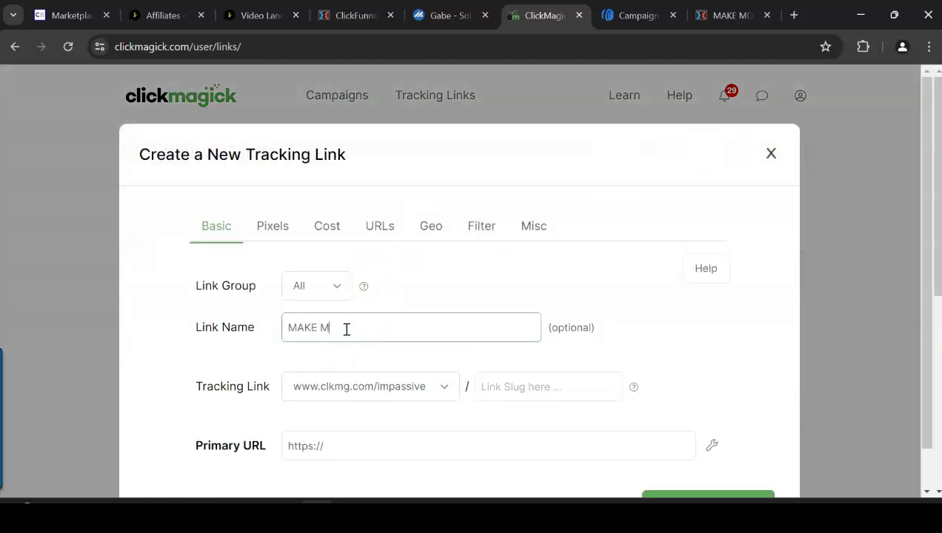
pyautogui.write('ONEY ONLINE')
# Enter hdgdff as the new tracking link's slug and select the Primary URL field's contents.
pyautogui.click(534, 387)
pyautogui.write('H')
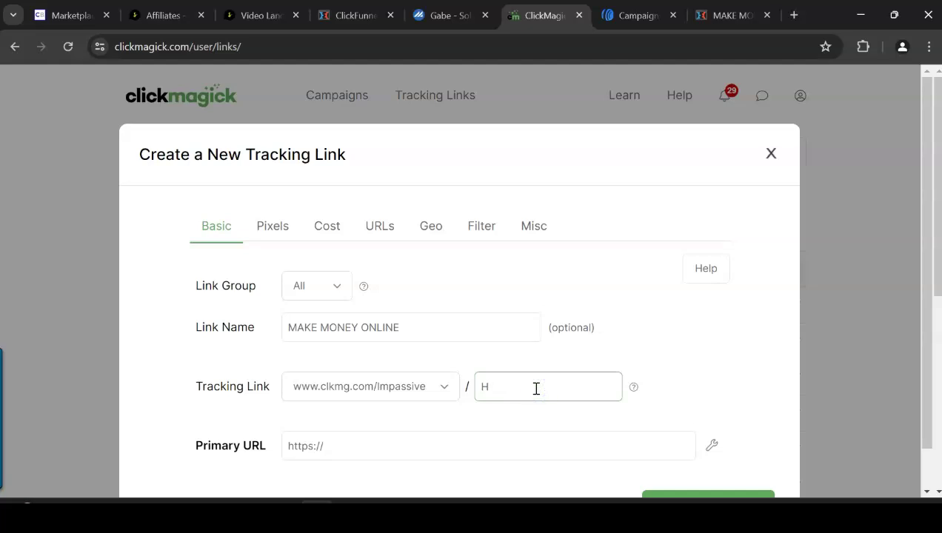
pyautogui.press('capslock')
pyautogui.press('BackSpace')
pyautogui.write('hdgdff')
pyautogui.moveTo(387, 447); pyautogui.dragTo(268, 453)
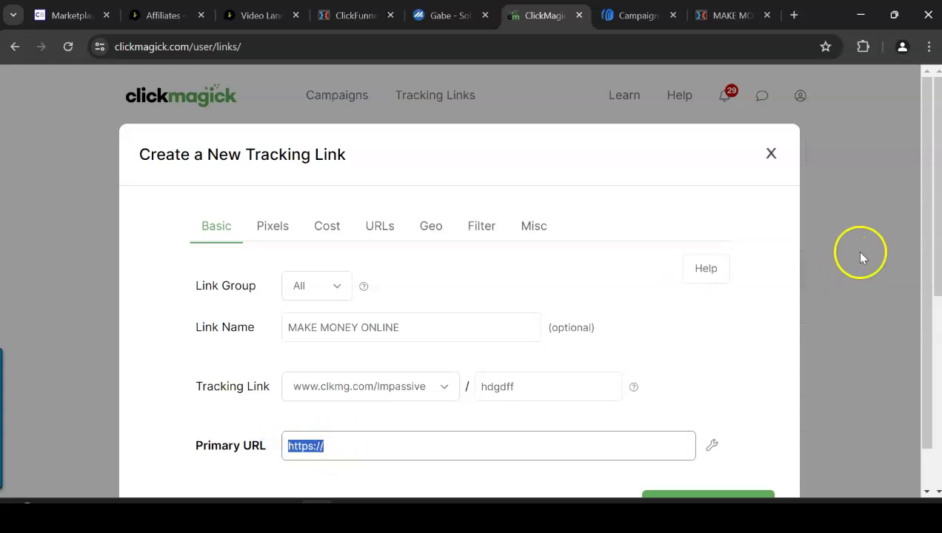
pyautogui.moveTo(934, 226); pyautogui.dragTo(921, 326)
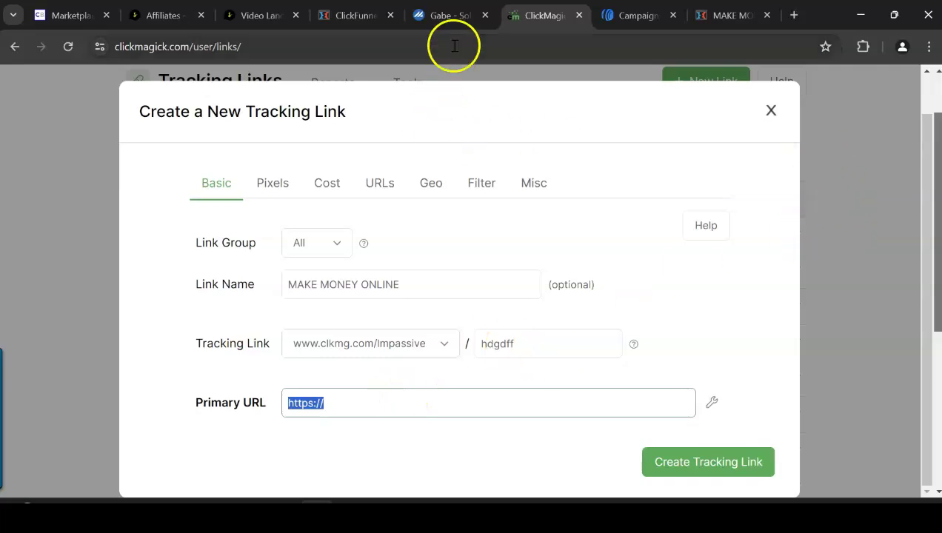
# Highlight the tracking link in the Udimi order, and return to ClickMagick to discard the unfinished new link.
pyautogui.click(448, 16)
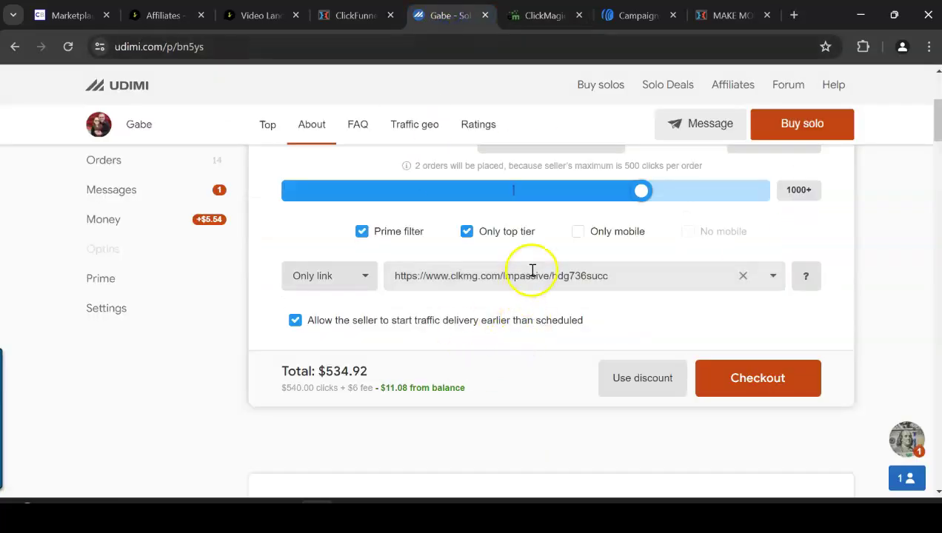
pyautogui.moveTo(635, 274); pyautogui.dragTo(368, 285)
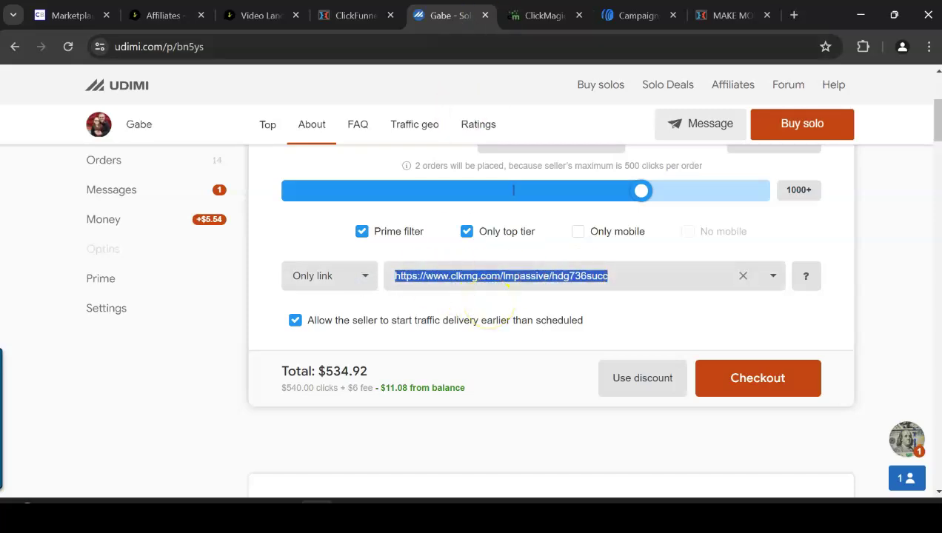
pyautogui.click(547, 15)
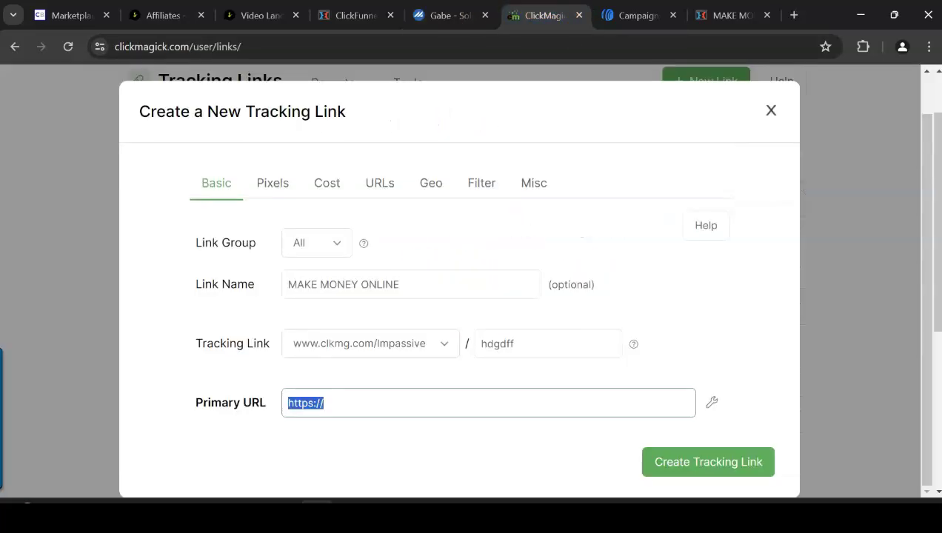
pyautogui.click(86, 164)
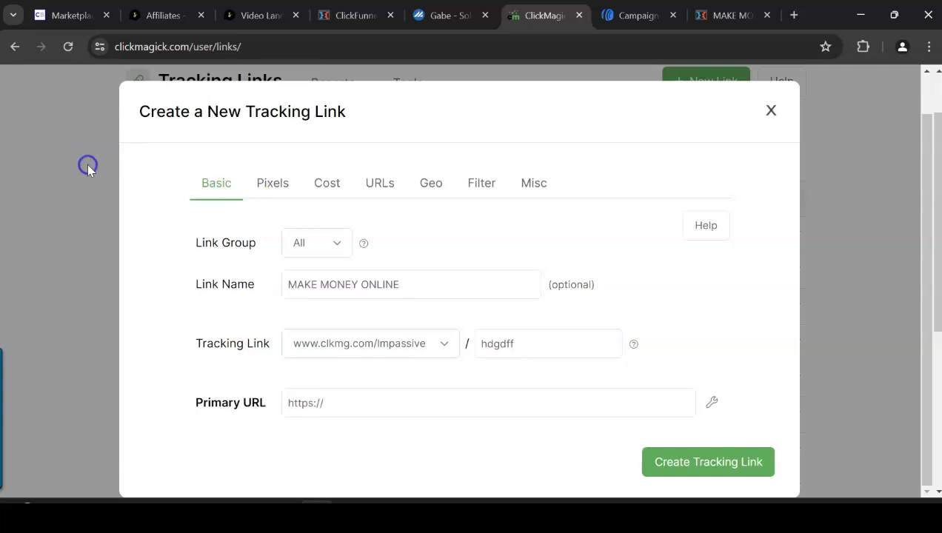
pyautogui.click(771, 111)
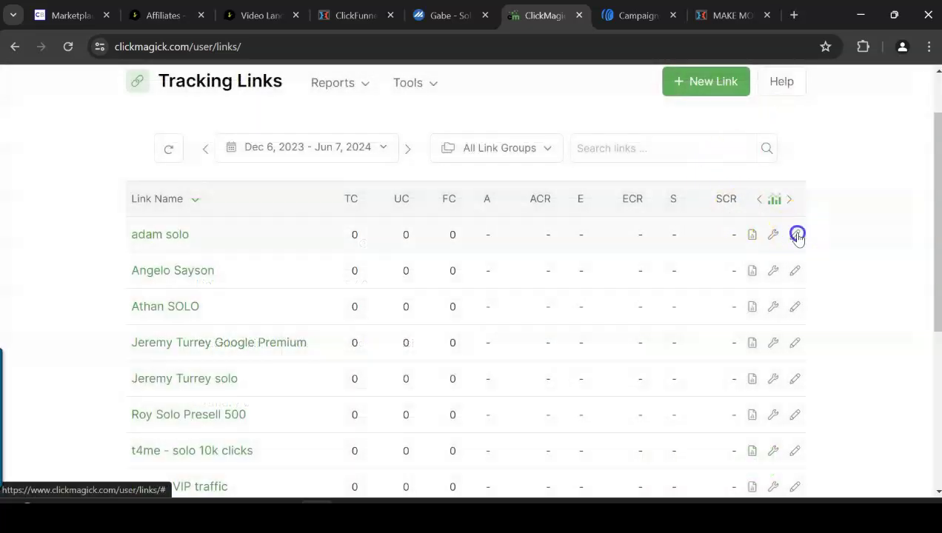
# Examine the first tracking link's tool and report options and the TC, UC and FC columns in ClickMagick.
pyautogui.click(798, 235)
pyautogui.click(749, 280)
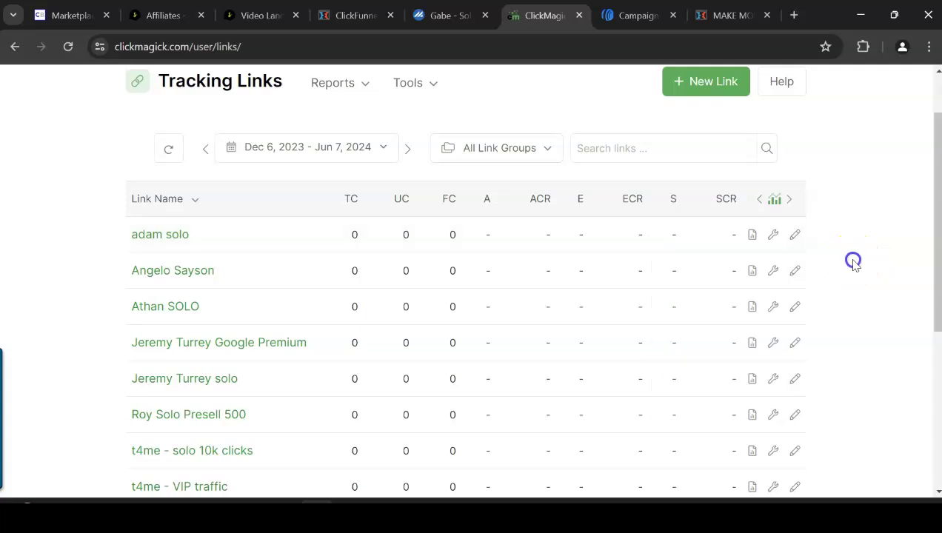
pyautogui.click(771, 235)
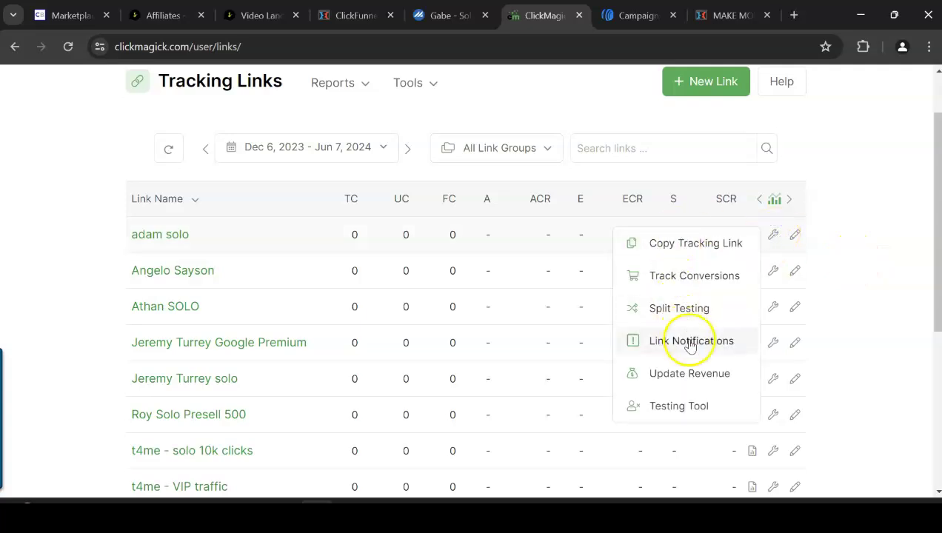
pyautogui.click(849, 255)
pyautogui.click(752, 235)
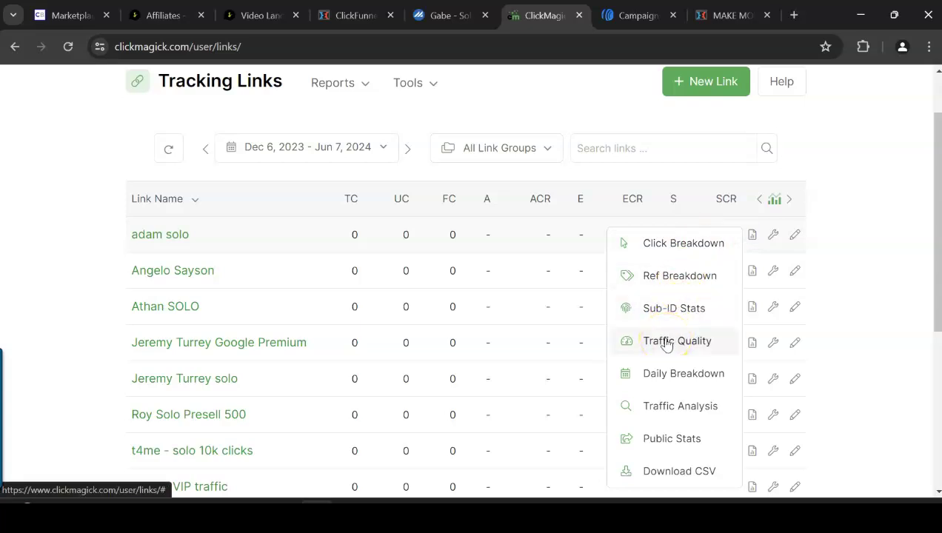
pyautogui.click(352, 200)
pyautogui.doubleClick(401, 198)
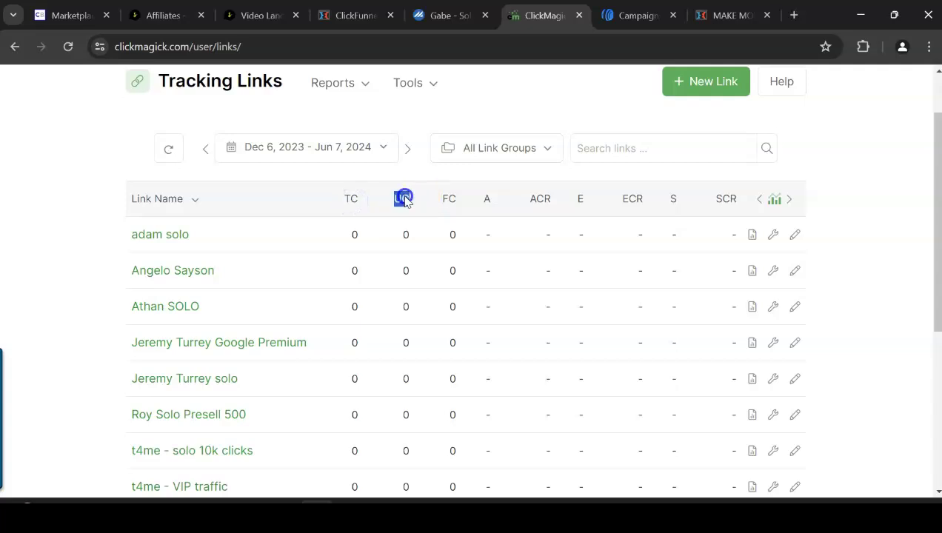
pyautogui.doubleClick(448, 198)
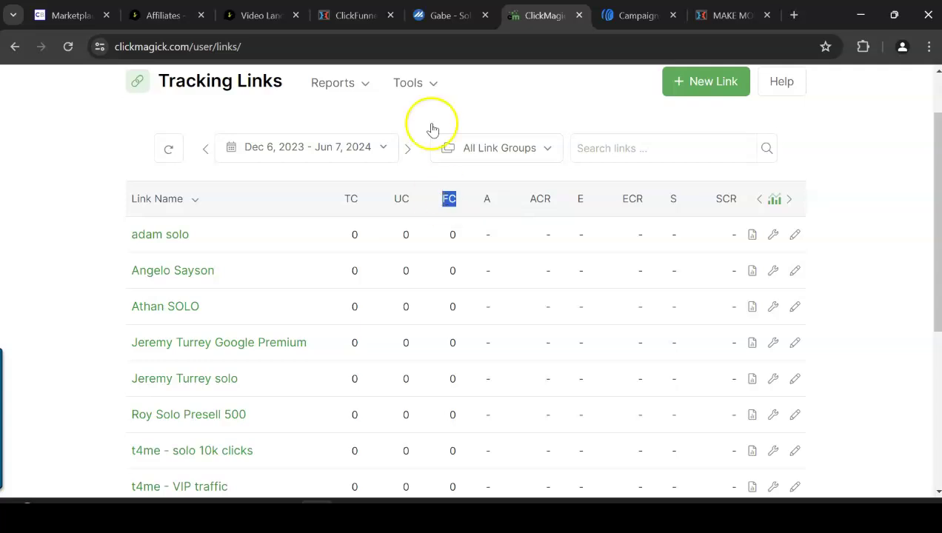
# Switch to Udimi and check the seller's sales and repeat-order rates on the profile.
pyautogui.click(448, 15)
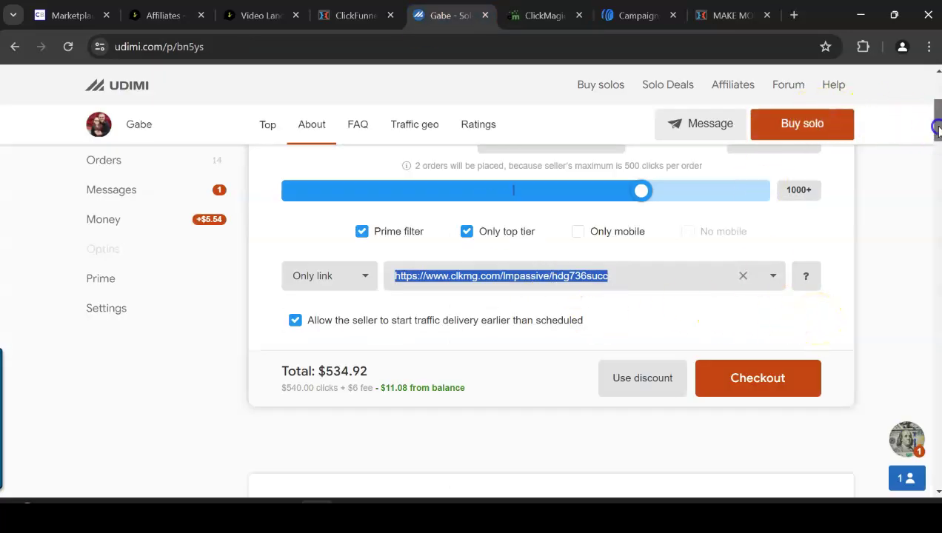
pyautogui.moveTo(936, 126); pyautogui.dragTo(934, 89)
pyautogui.moveTo(507, 256)
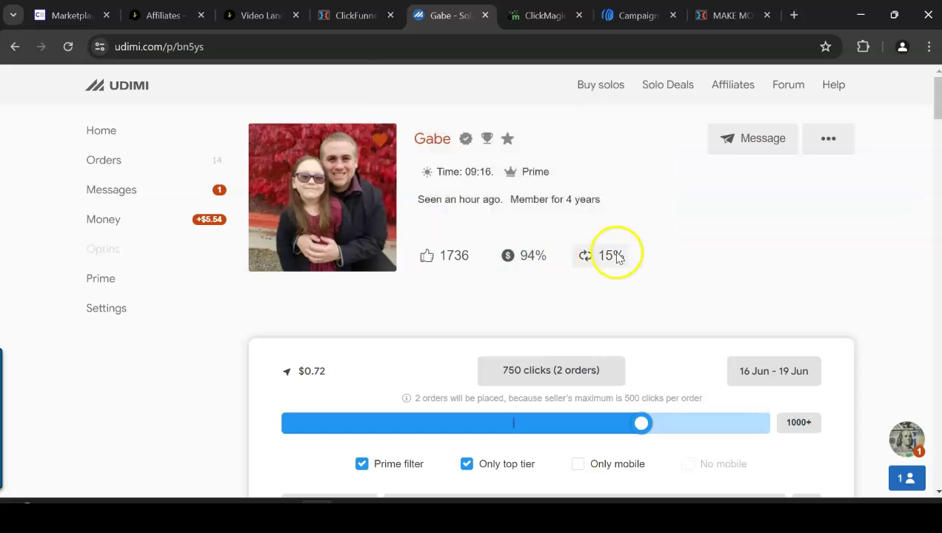
pyautogui.moveTo(613, 257)
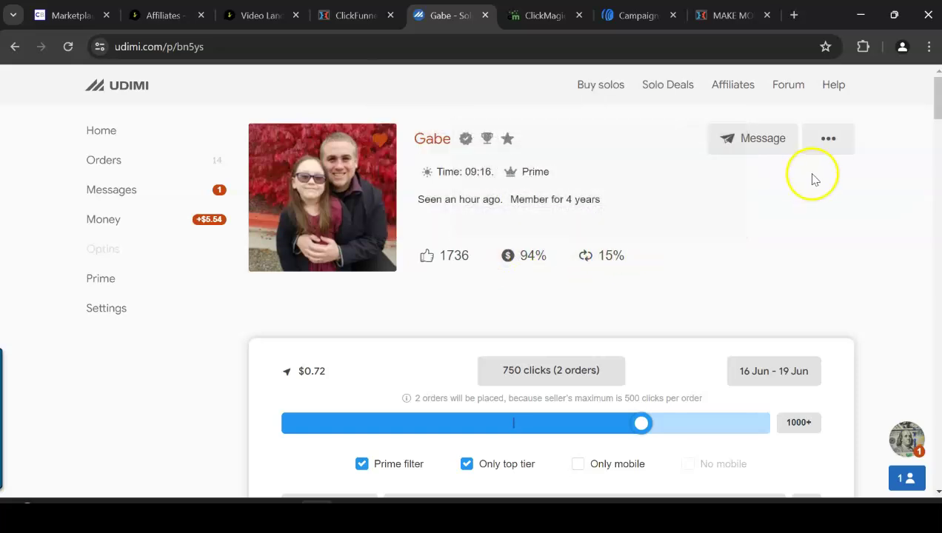
# Read through the buyer ratings and comments on the Udimi seller's page and return to the order form.
pyautogui.moveTo(937, 97); pyautogui.dragTo(937, 343)
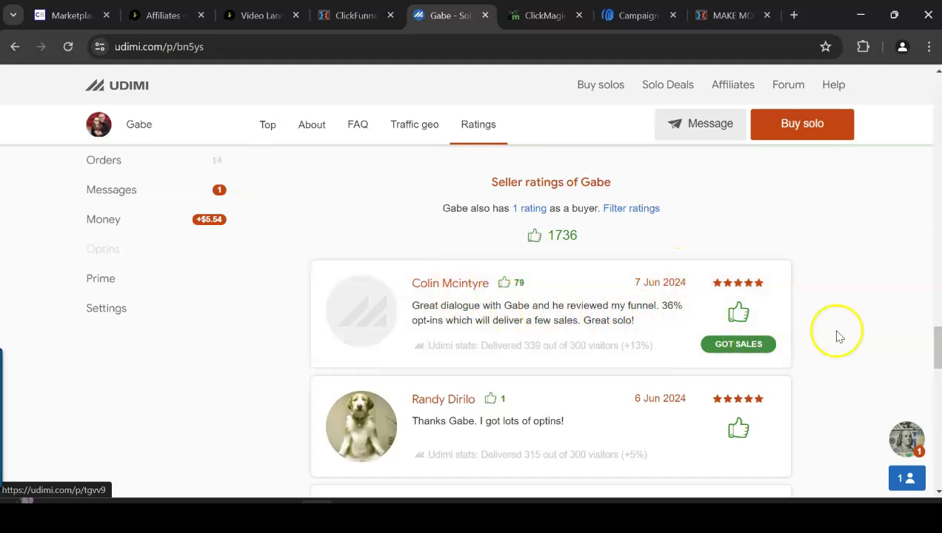
pyautogui.scroll(-3, 551, 318)
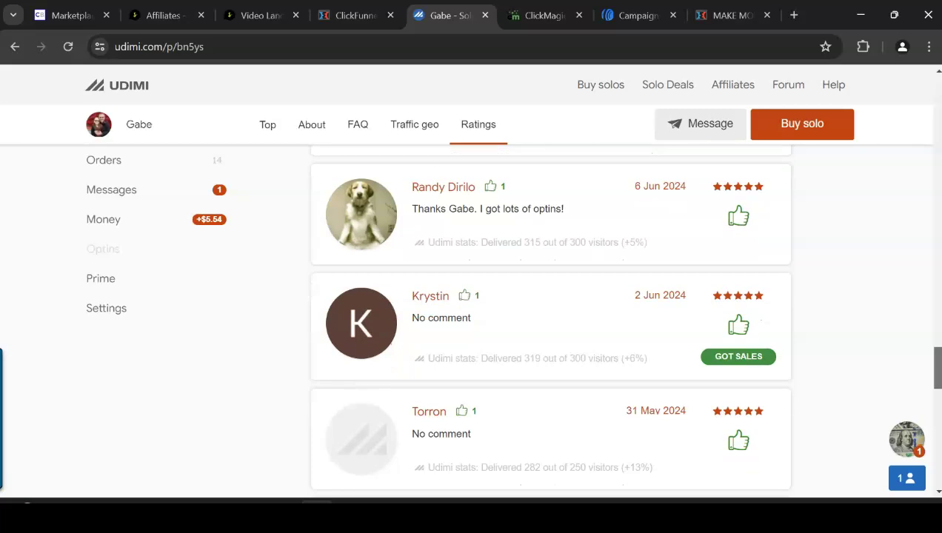
pyautogui.scroll(-4, 551, 318)
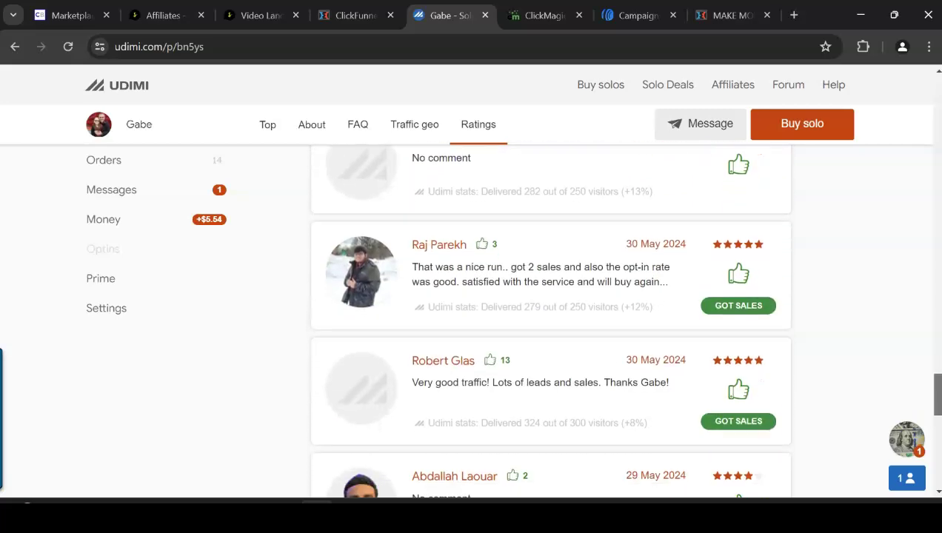
pyautogui.scroll(-2, 550, 319)
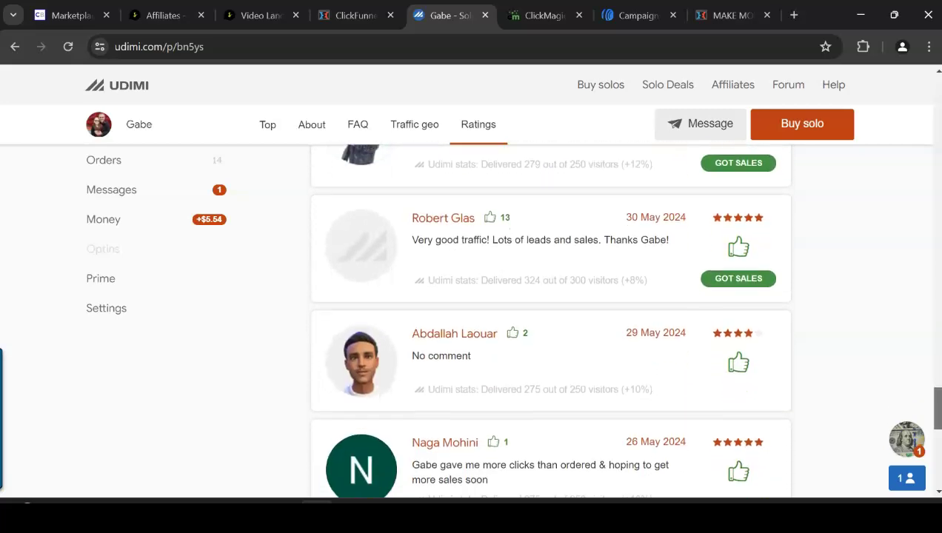
pyautogui.scroll(10, 551, 318)
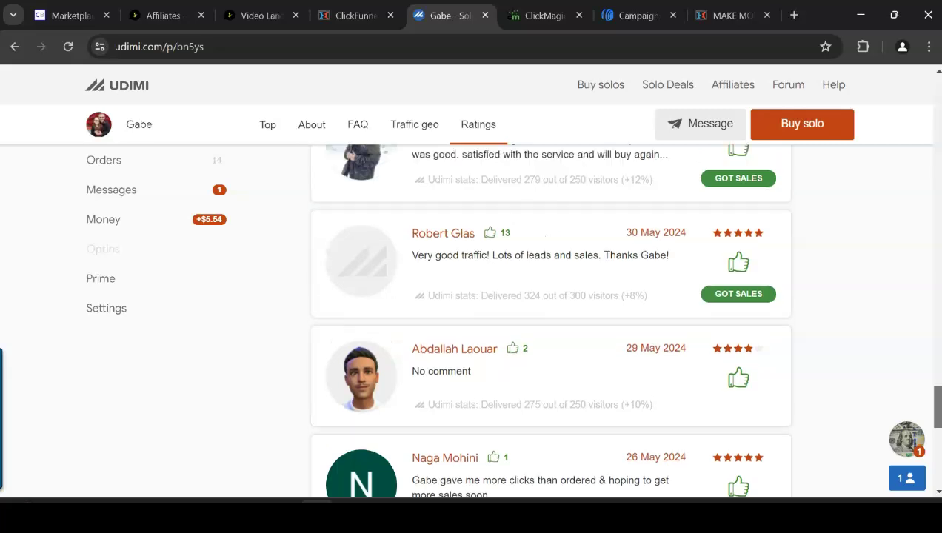
pyautogui.scroll(-5, 551, 318)
pyautogui.scroll(-10, 551, 318)
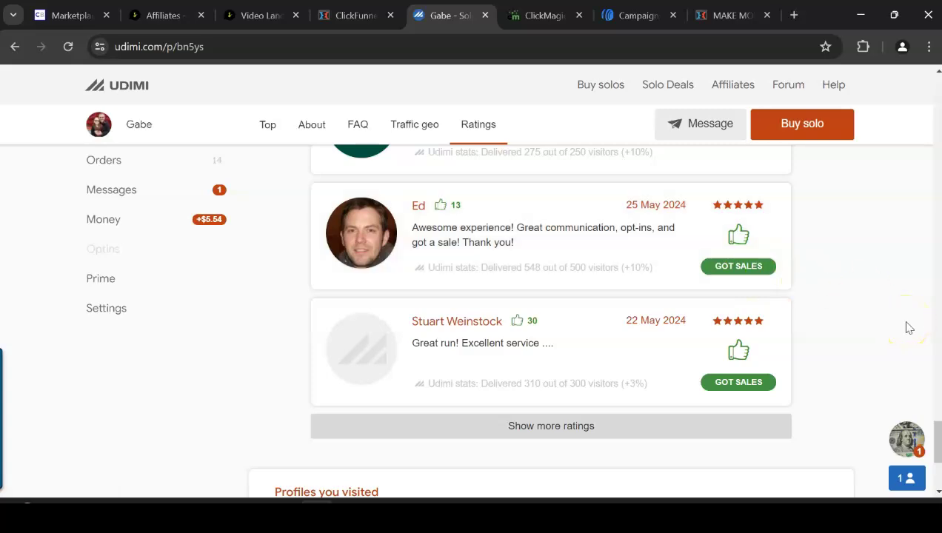
pyautogui.moveTo(937, 437); pyautogui.dragTo(937, 111)
pyautogui.scroll(2, 513, 274)
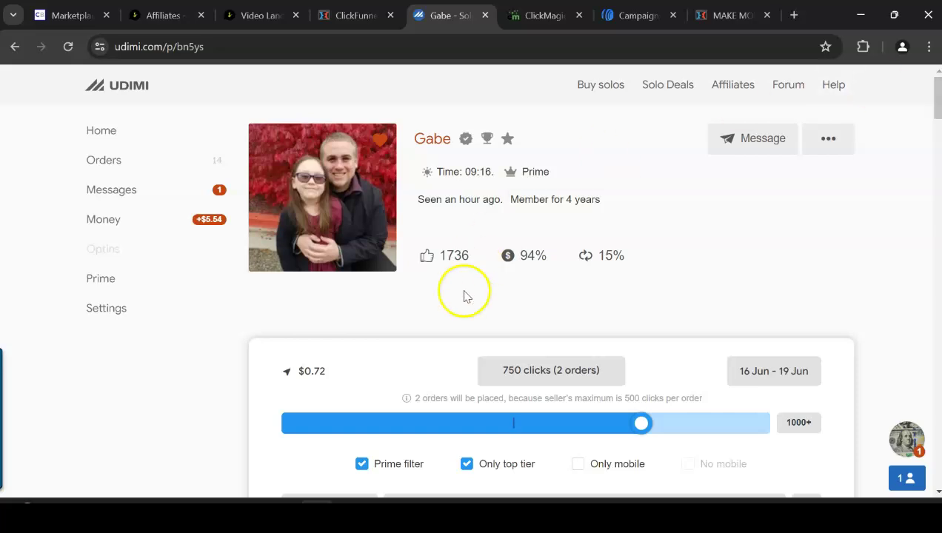
# Check the AWeber campaigns and set the Udimi order quantity back to 750 clicks.
pyautogui.click(413, 423)
pyautogui.click(634, 15)
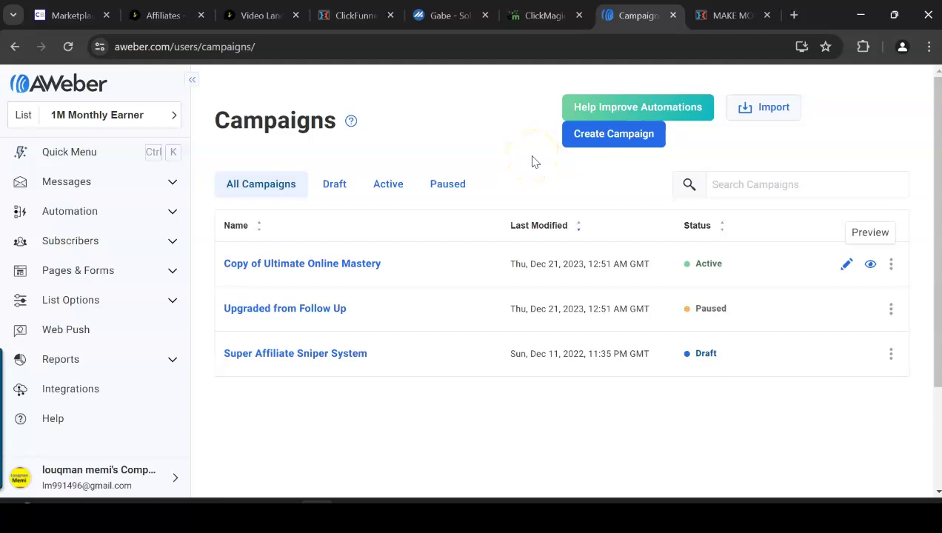
pyautogui.click(439, 24)
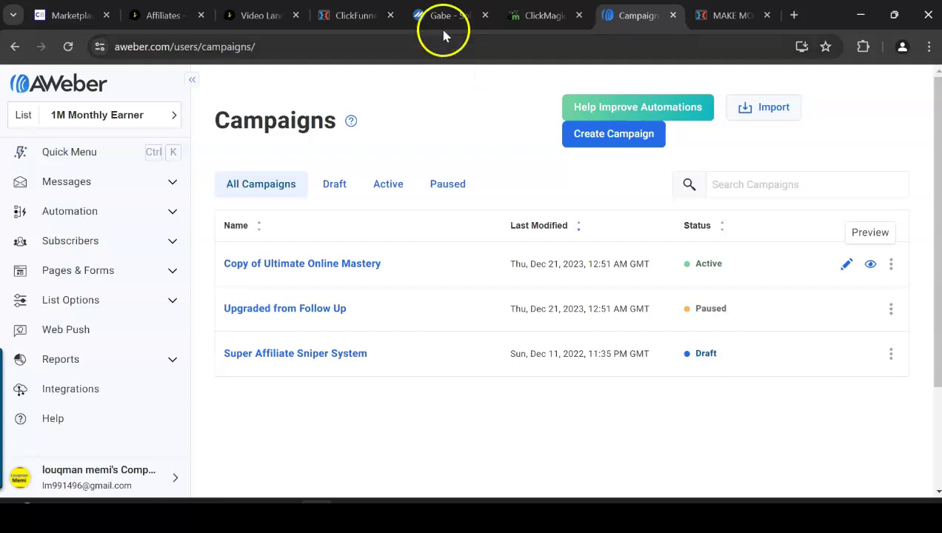
pyautogui.moveTo(389, 423); pyautogui.dragTo(628, 431)
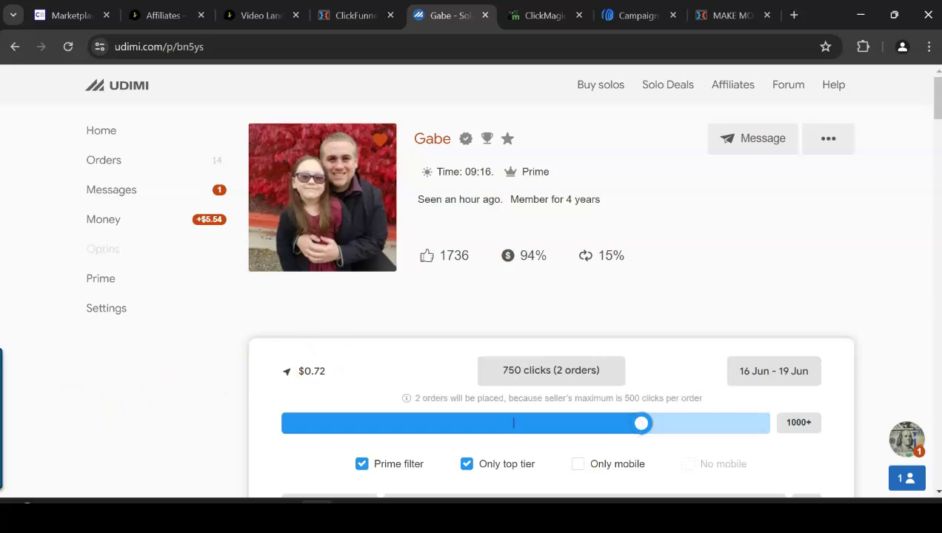
pyautogui.click(649, 256)
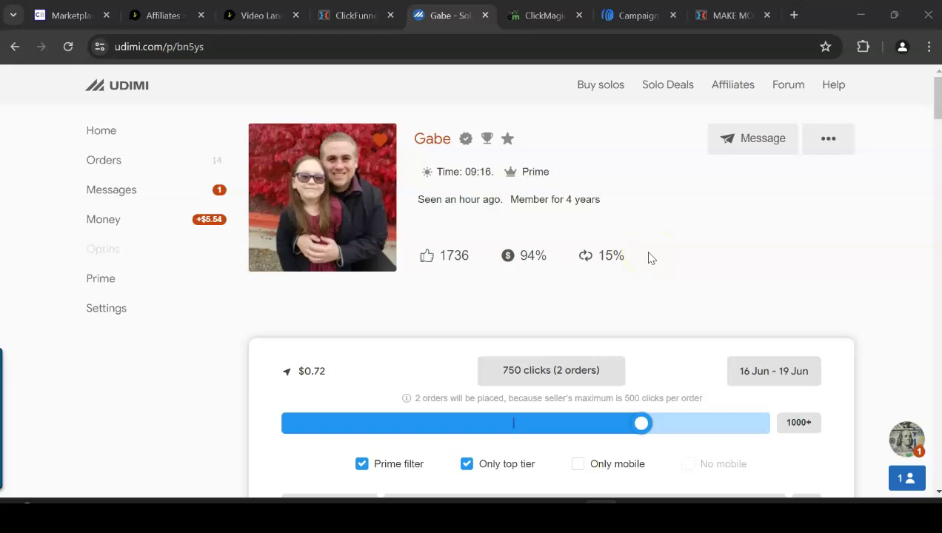
# Set the Udimi order quantity to 1000 clicks.
pyautogui.click(641, 422)
pyautogui.moveTo(643, 423); pyautogui.dragTo(787, 429)
pyautogui.click(676, 396)
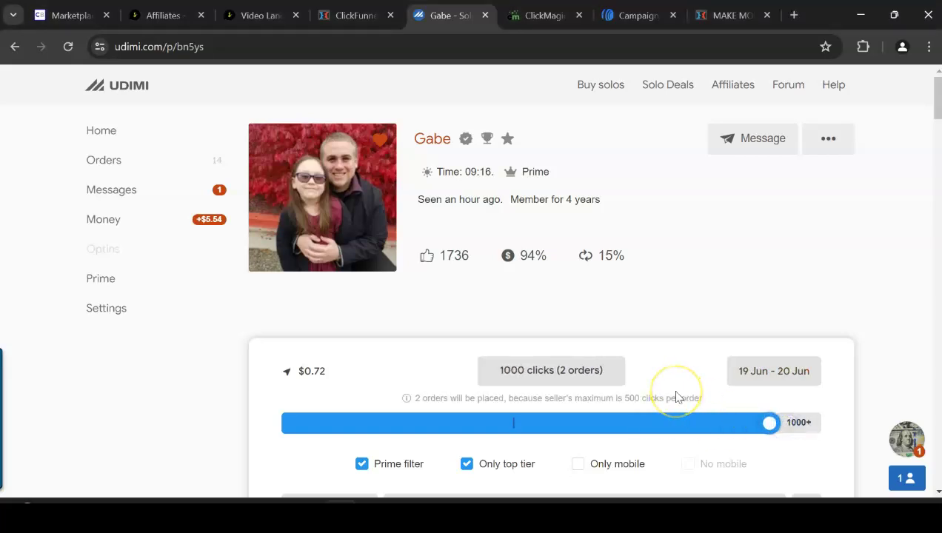
pyautogui.click(621, 318)
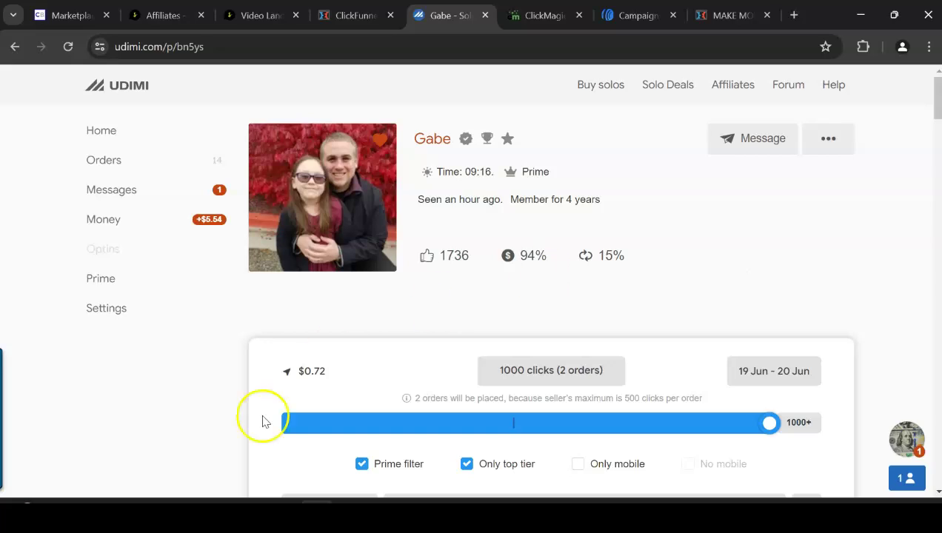
# Reduce the Udimi order quantity to 300 clicks.
pyautogui.click(449, 422)
pyautogui.click(423, 422)
pyautogui.click(410, 424)
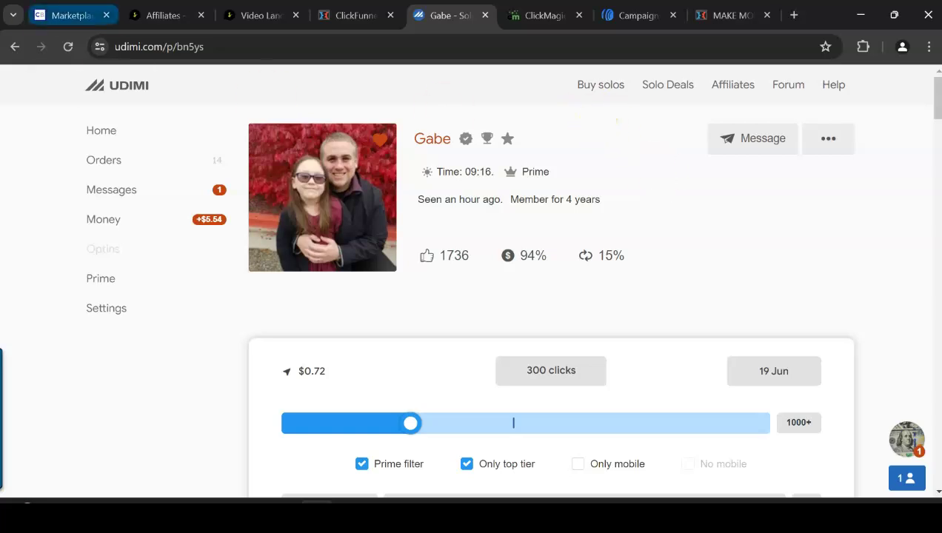
# Review the ClickBank "Live Chat Jobs" offer and the AWeber campaigns, and switch to the lifetime earnings image in Snagit Editor.
pyautogui.click(70, 15)
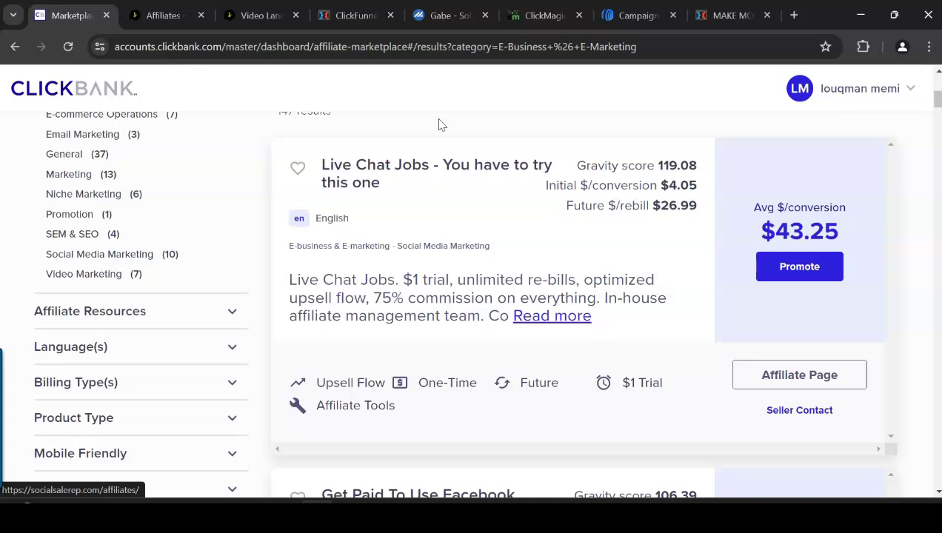
pyautogui.click(633, 15)
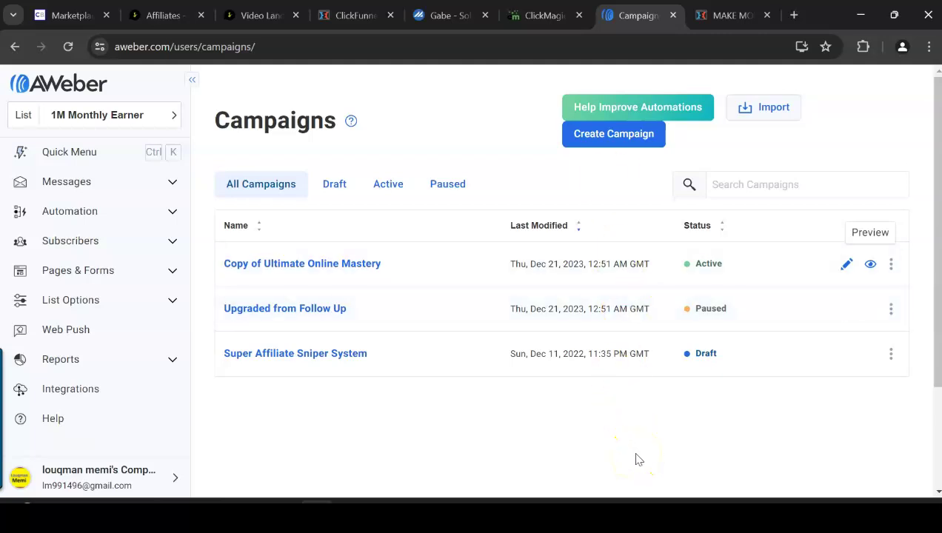
pyautogui.click(609, 515)
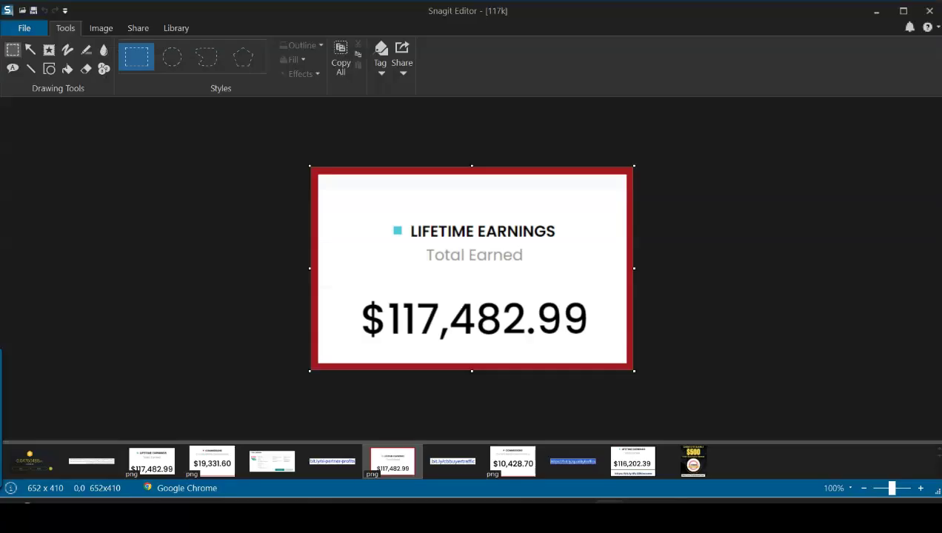